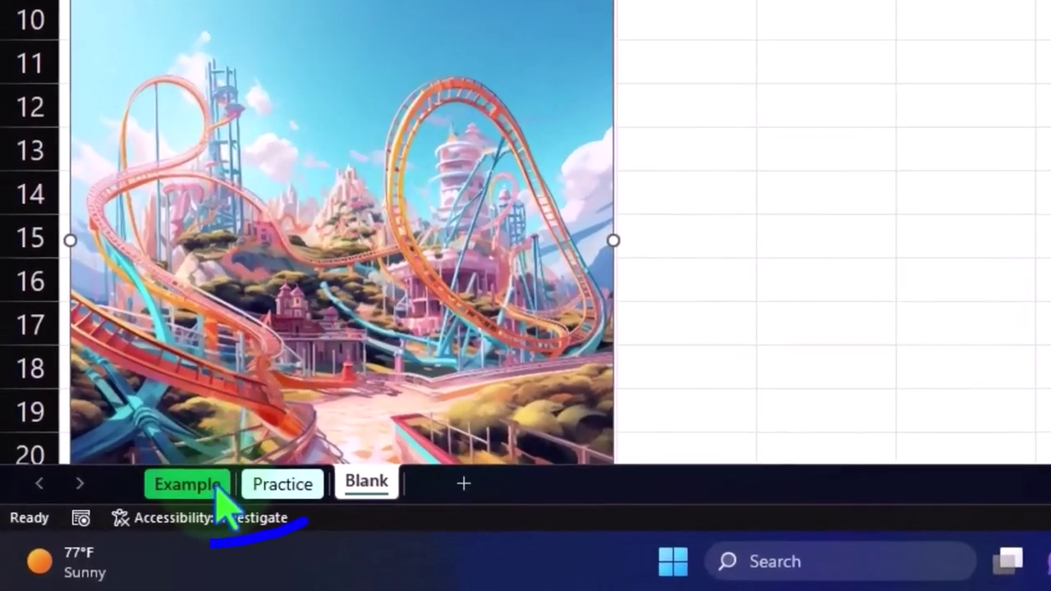
Switch to the Example sheet to view the finished Poisson table for a mean of 2.75
left_click(215, 486)
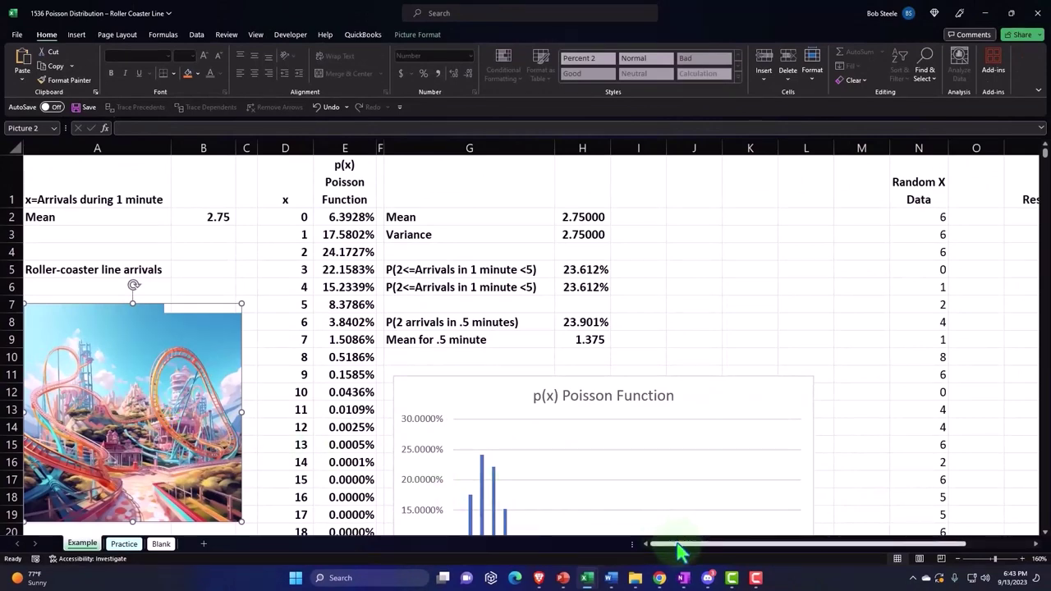
left_click_drag(678, 547, 747, 546)
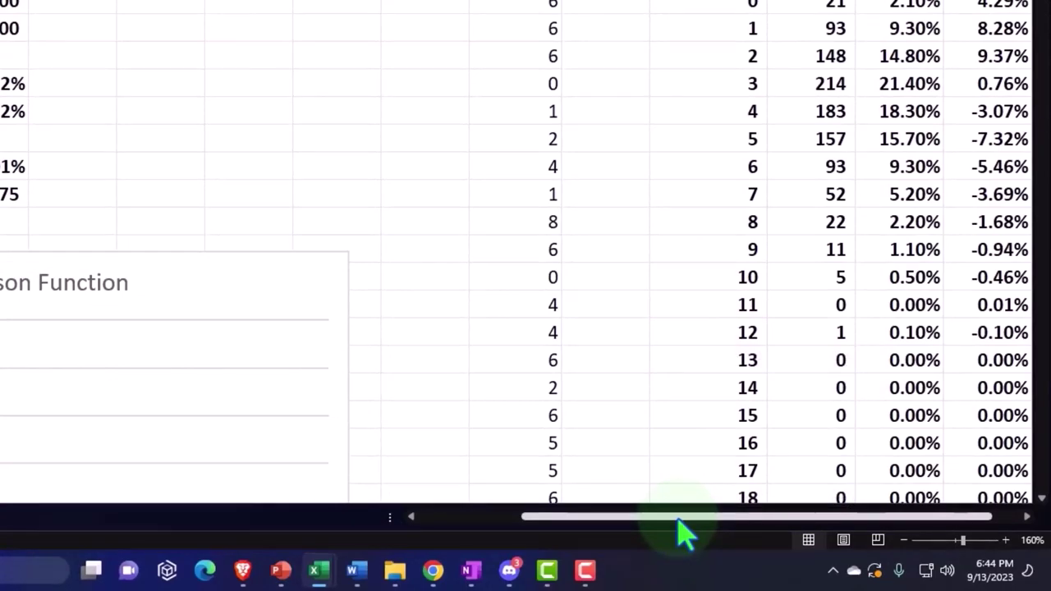
left_click_drag(678, 519, 559, 519)
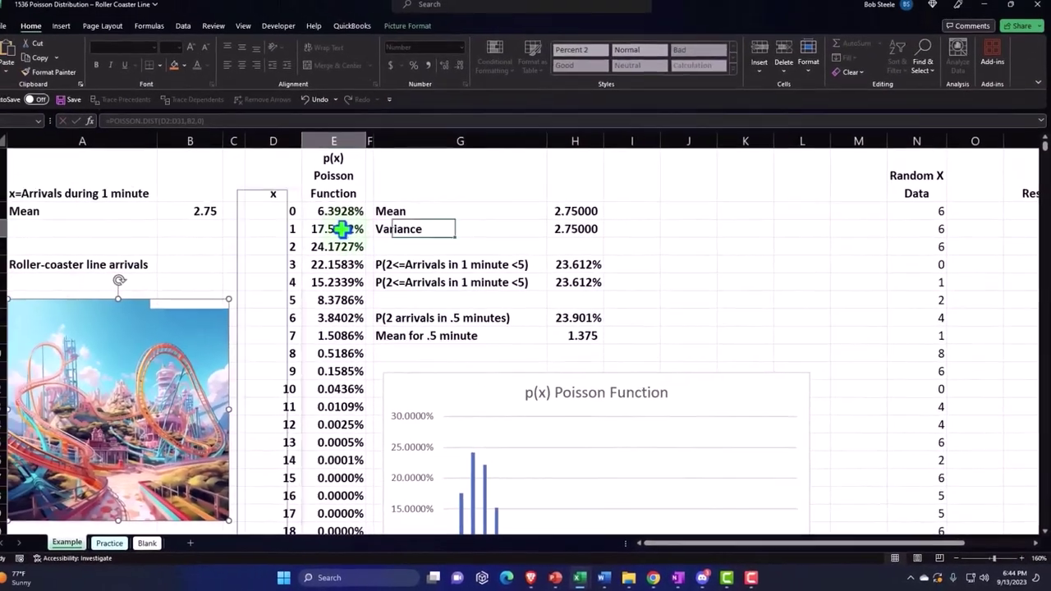
left_click(353, 235)
key("BackSpace")
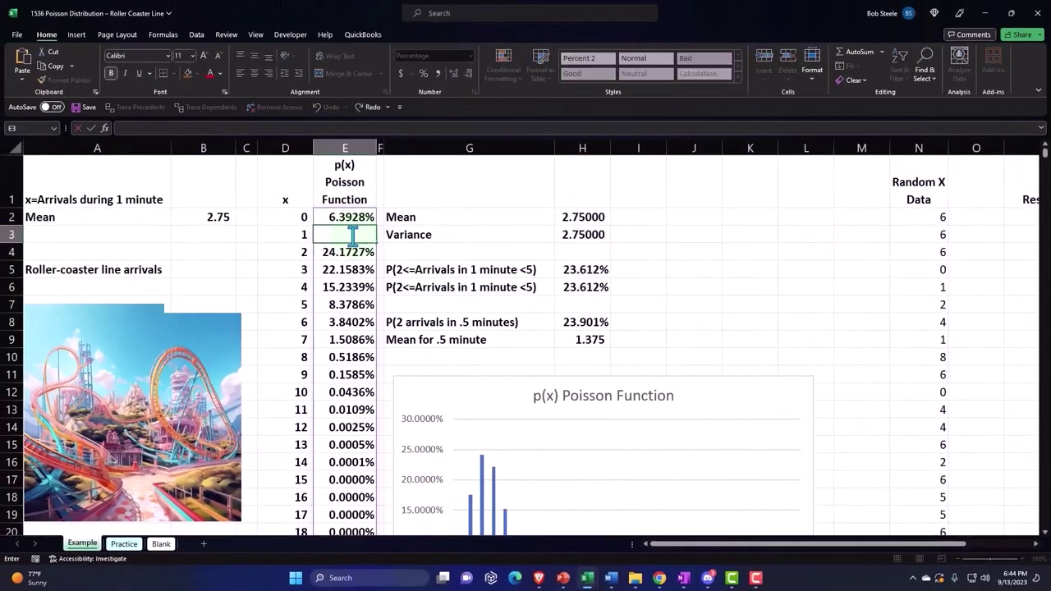
key("Return")
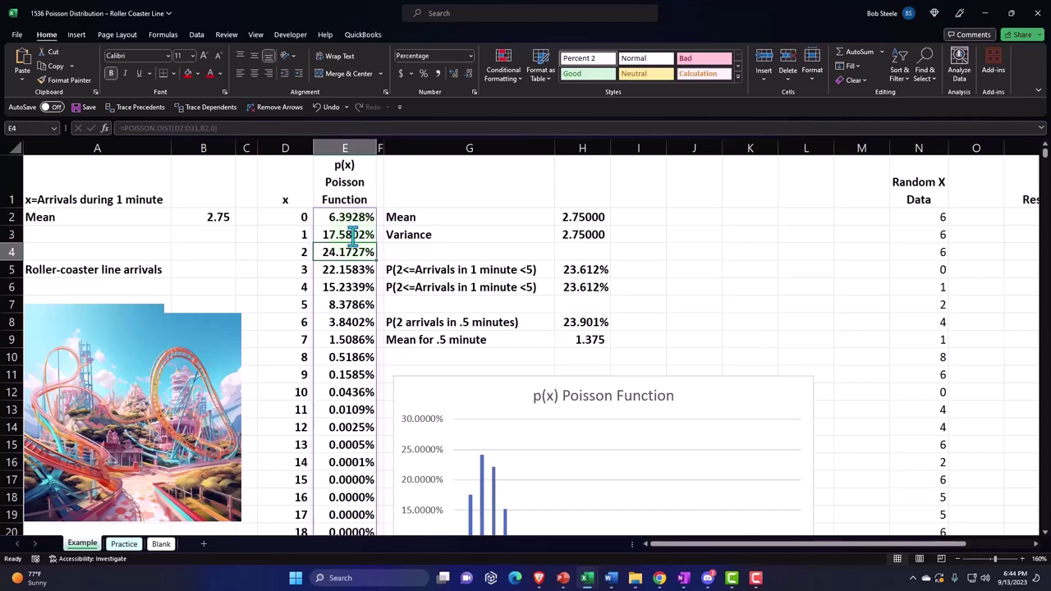
Go to the Blank sheet and discard a stray X typed into A1
left_click(162, 547)
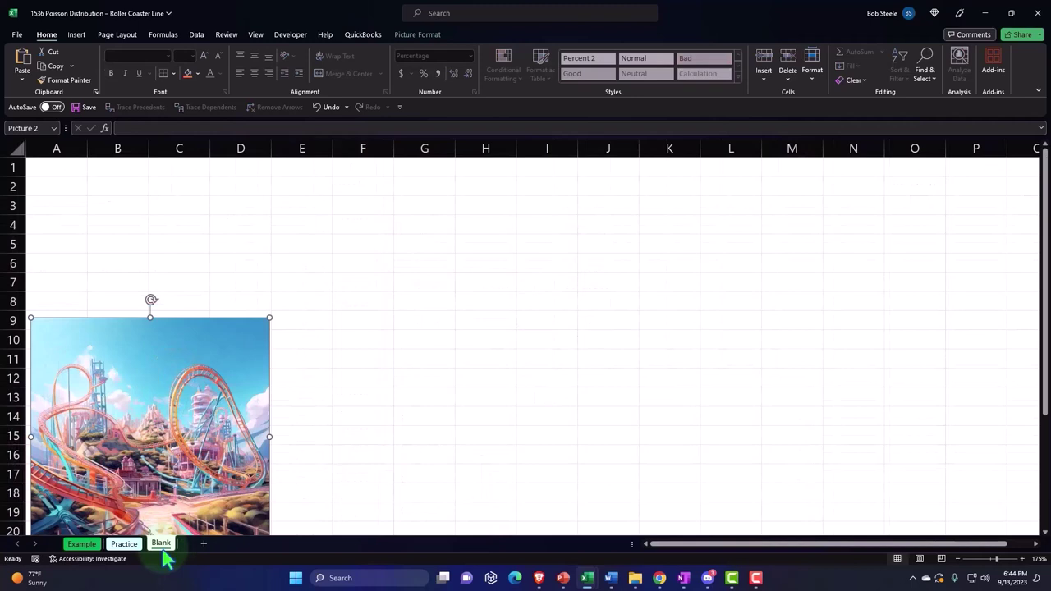
left_click(127, 207)
left_click(58, 167)
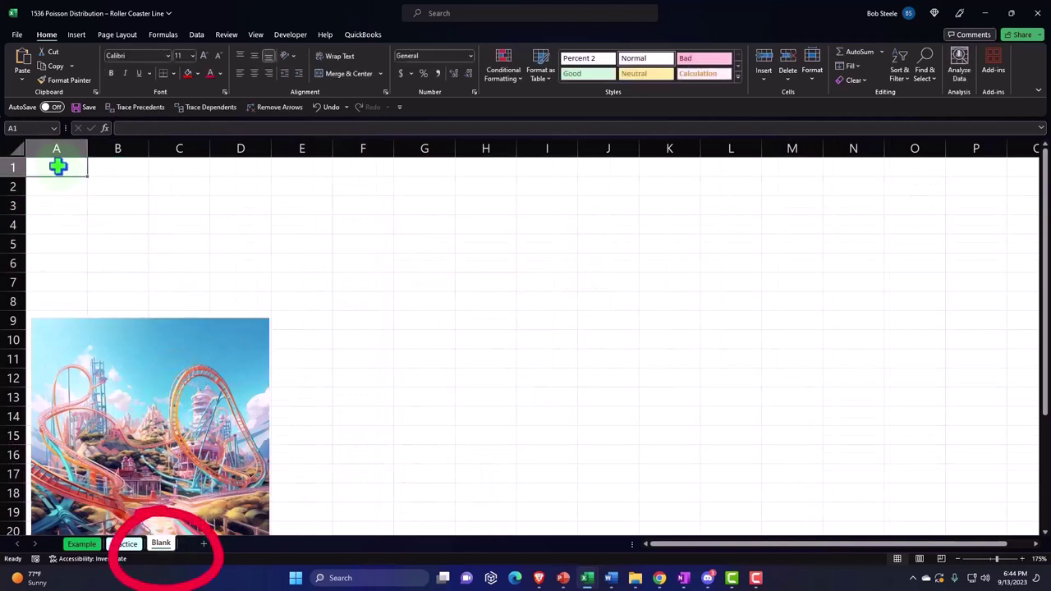
type("X")
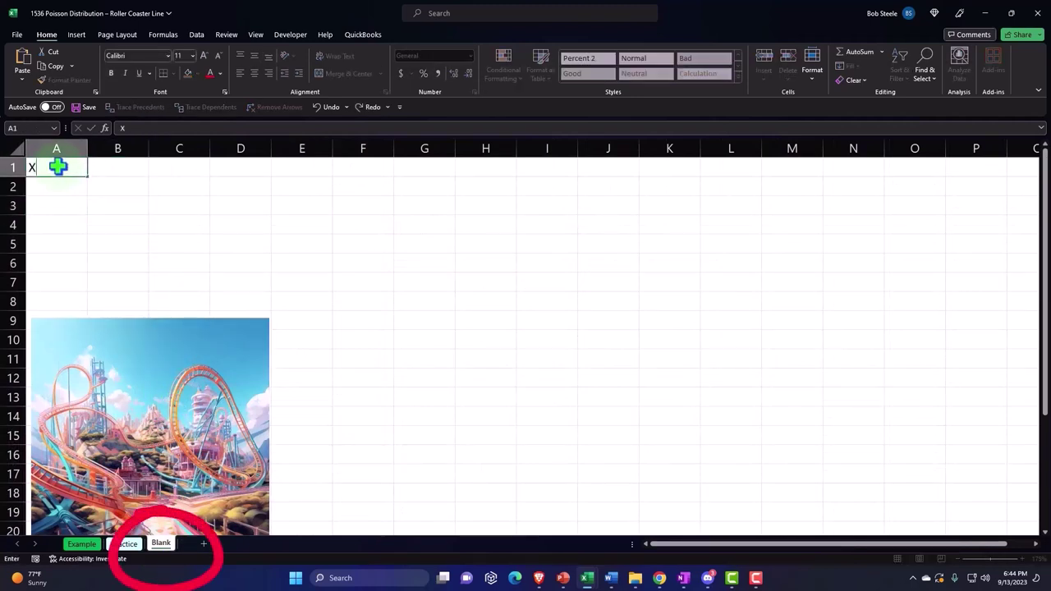
key("BackSpace")
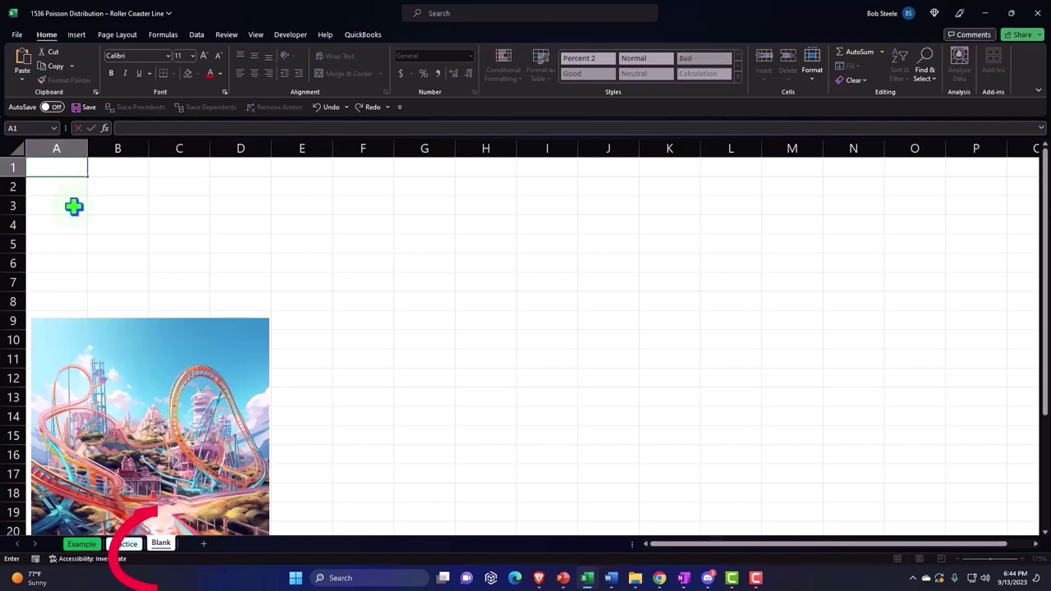
left_click(74, 206)
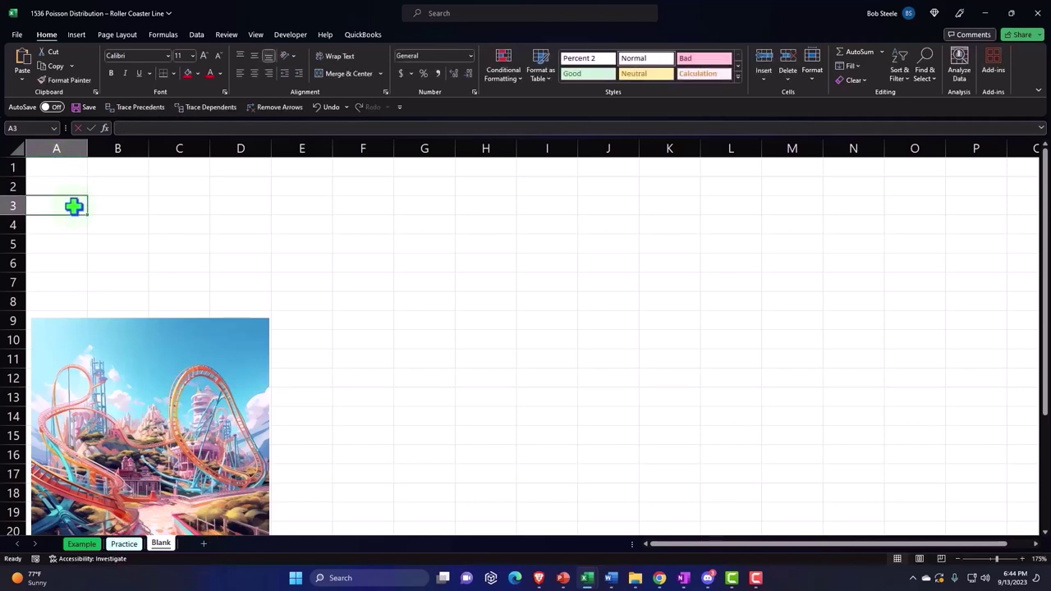
Format all cells as Currency with no symbol, 0 decimals and red (1,234) negatives
left_click(18, 147)
right_click(213, 205)
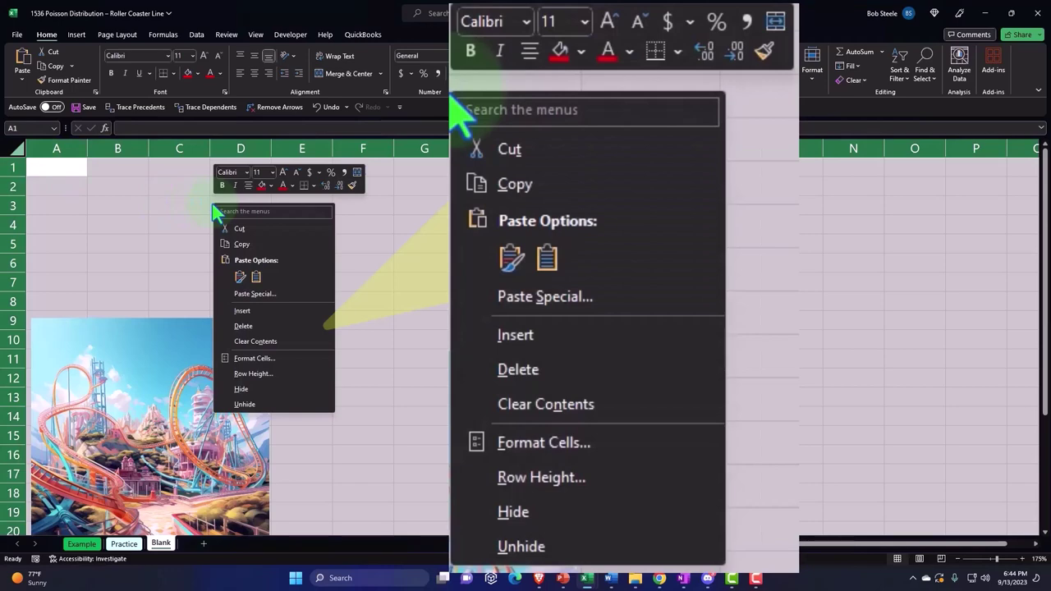
left_click(261, 358)
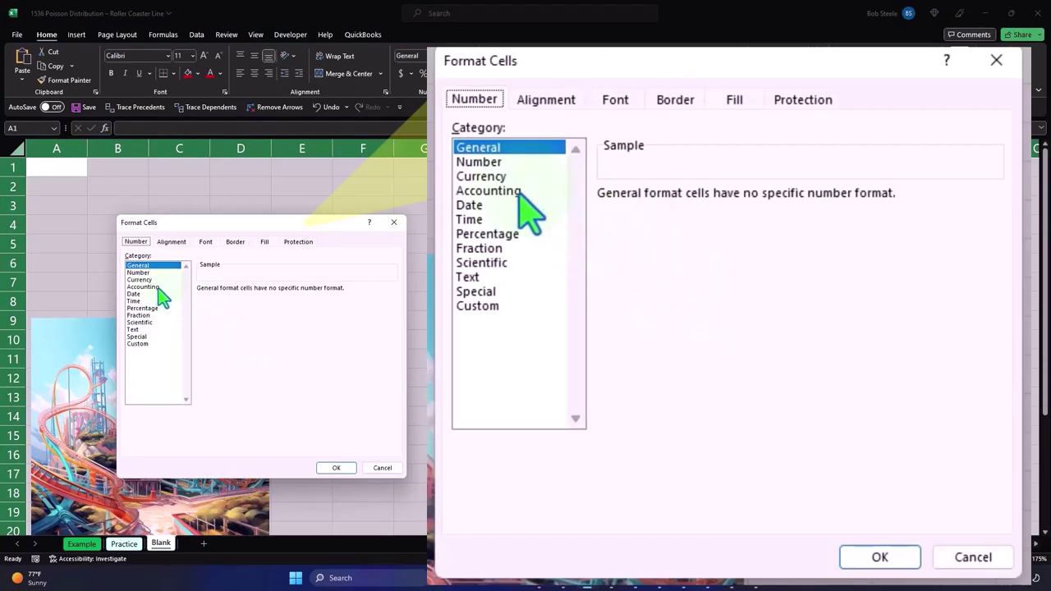
left_click(156, 287)
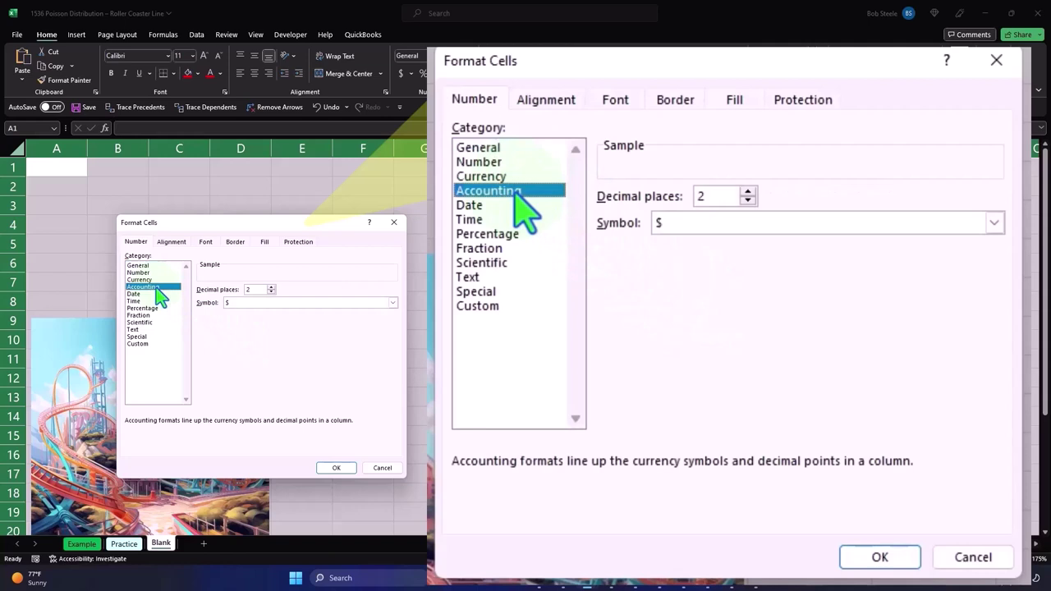
left_click(153, 280)
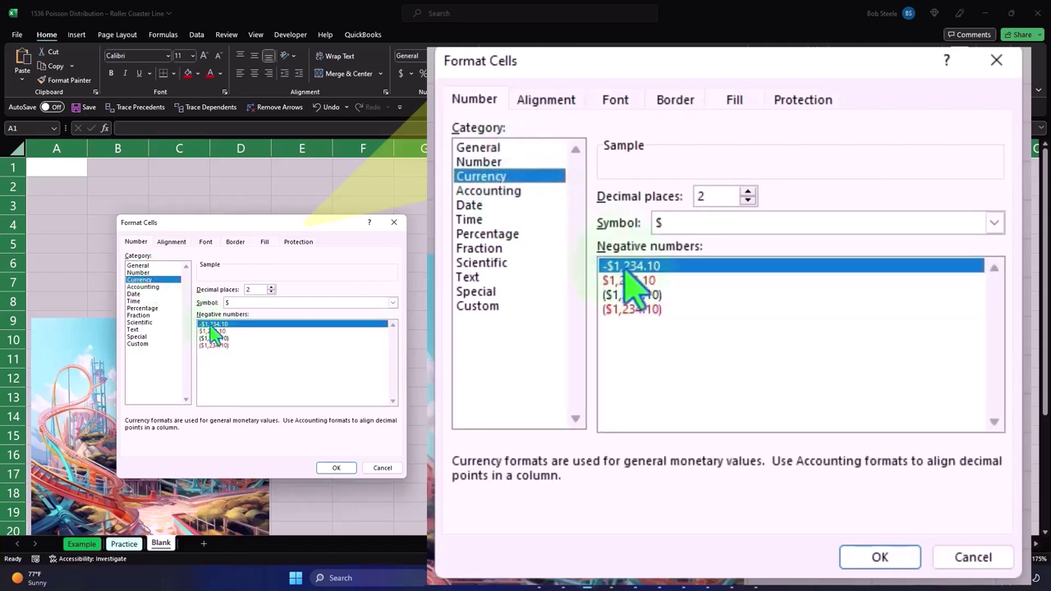
left_click(220, 346)
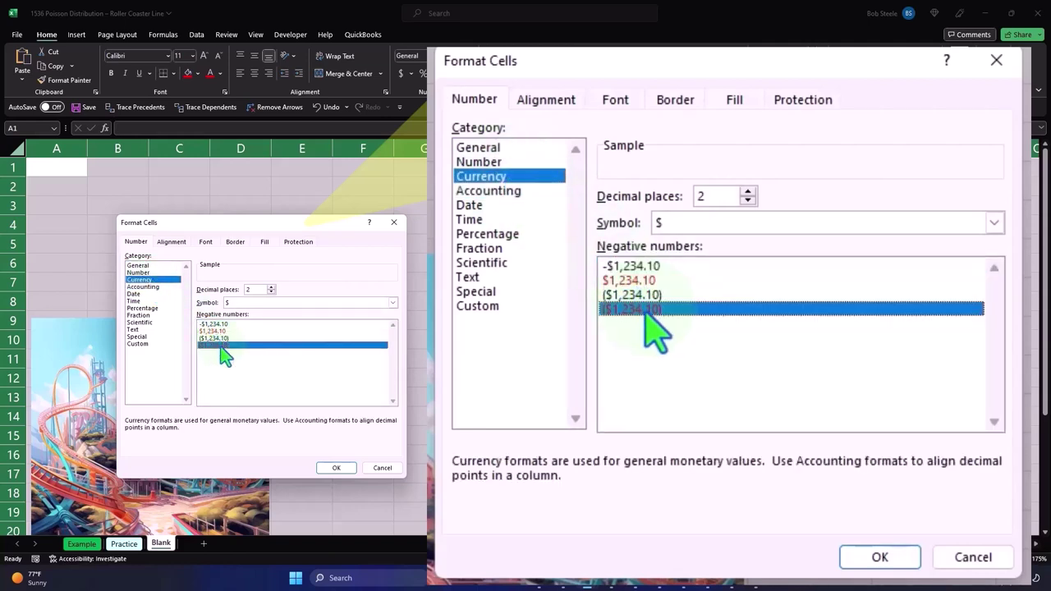
left_click(393, 303)
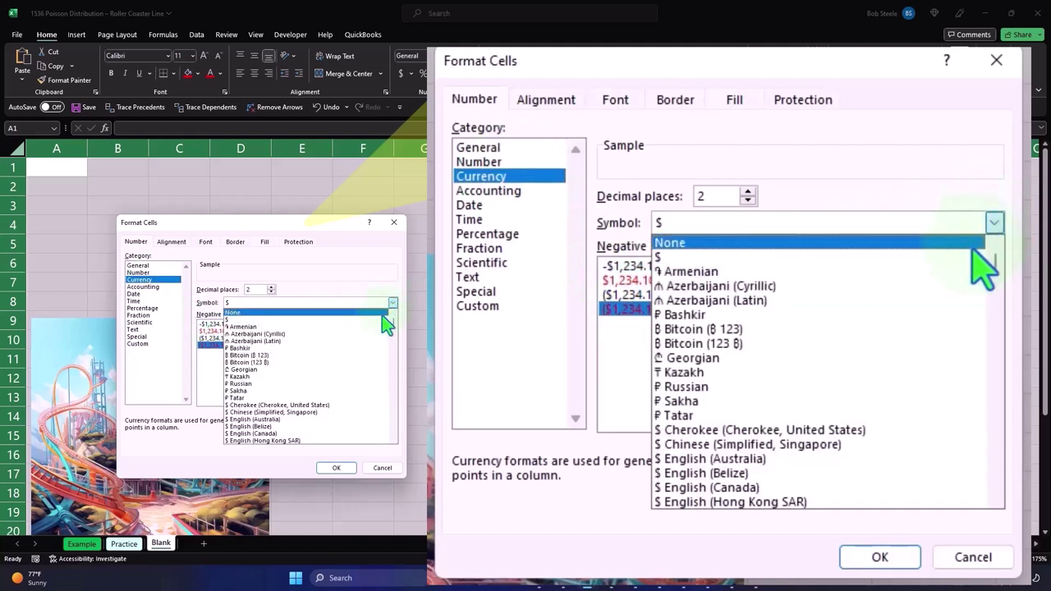
left_click(383, 313)
left_click(271, 291)
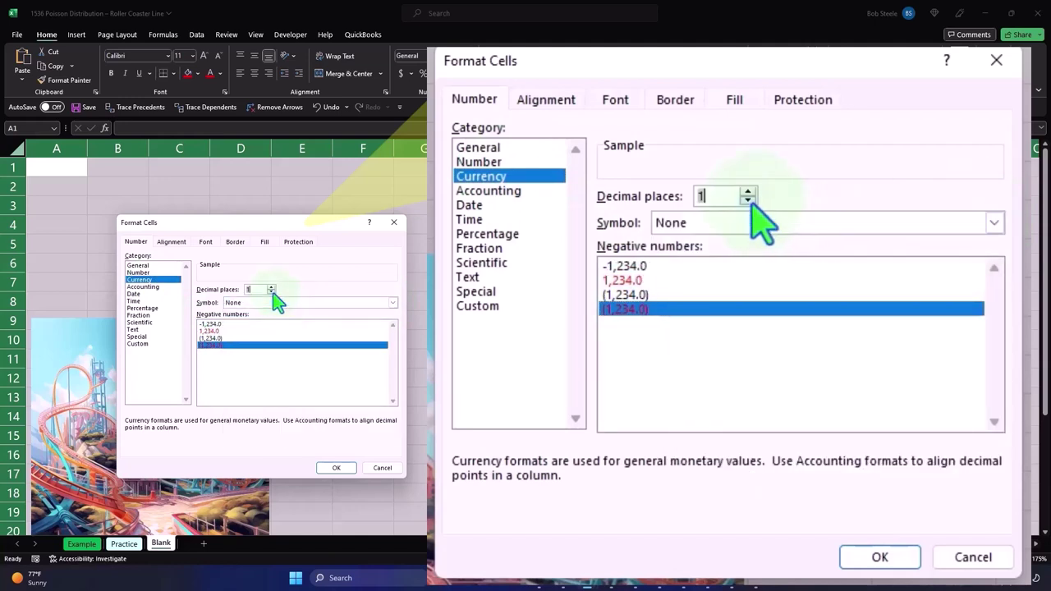
left_click(271, 292)
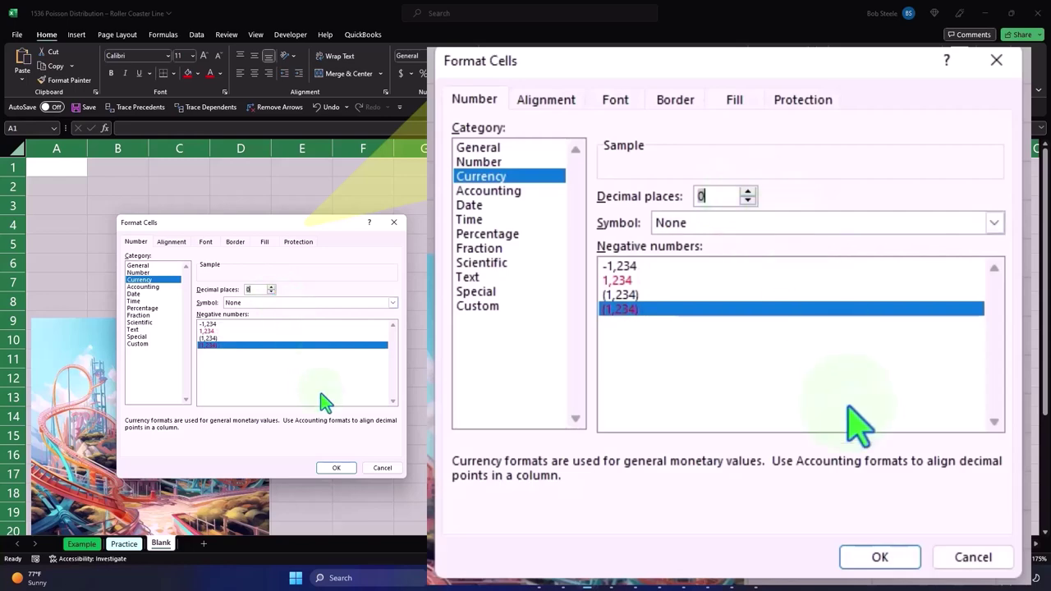
left_click(333, 469)
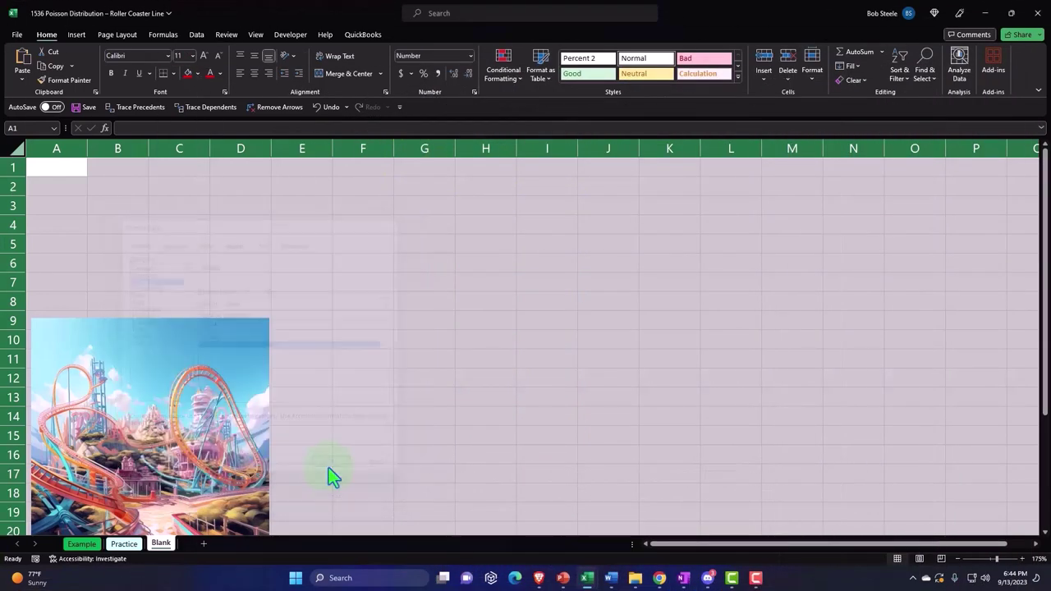
left_click(361, 417)
Enter the label 'X= arrivals durring 1 minute' in cell A2
scroll(359, 419, "up", 1, "ctrl")
scroll(359, 420, "up", 1, "ctrl")
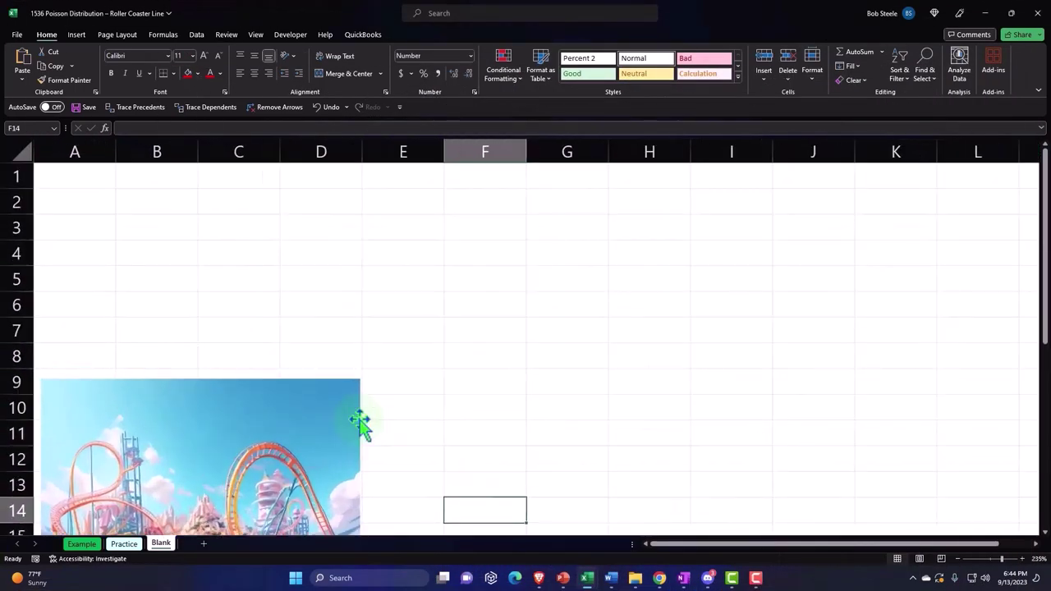
scroll(360, 420, "up", 1, "ctrl")
left_click(78, 183)
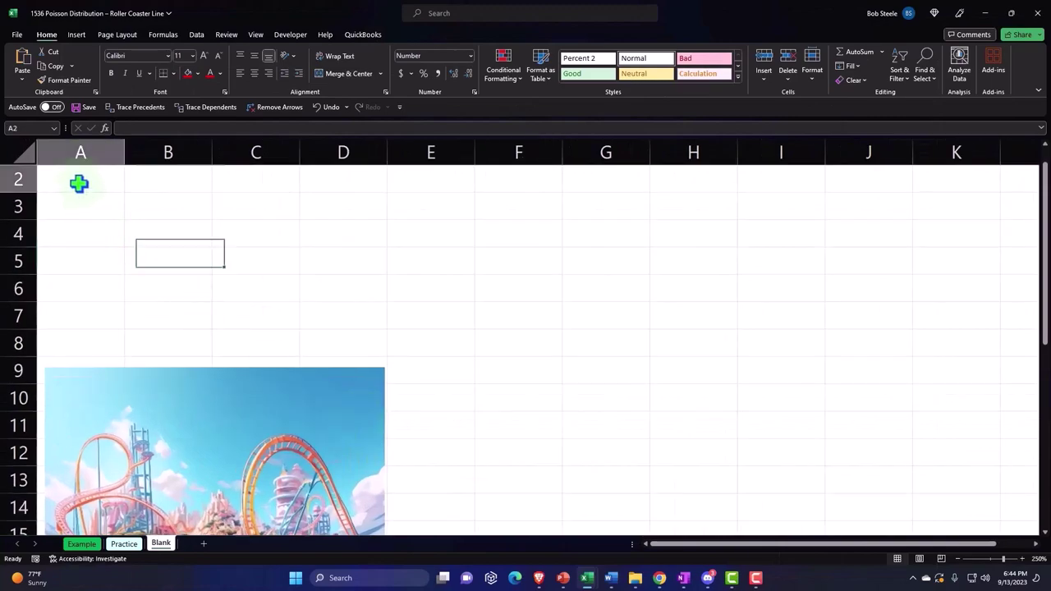
type("X")
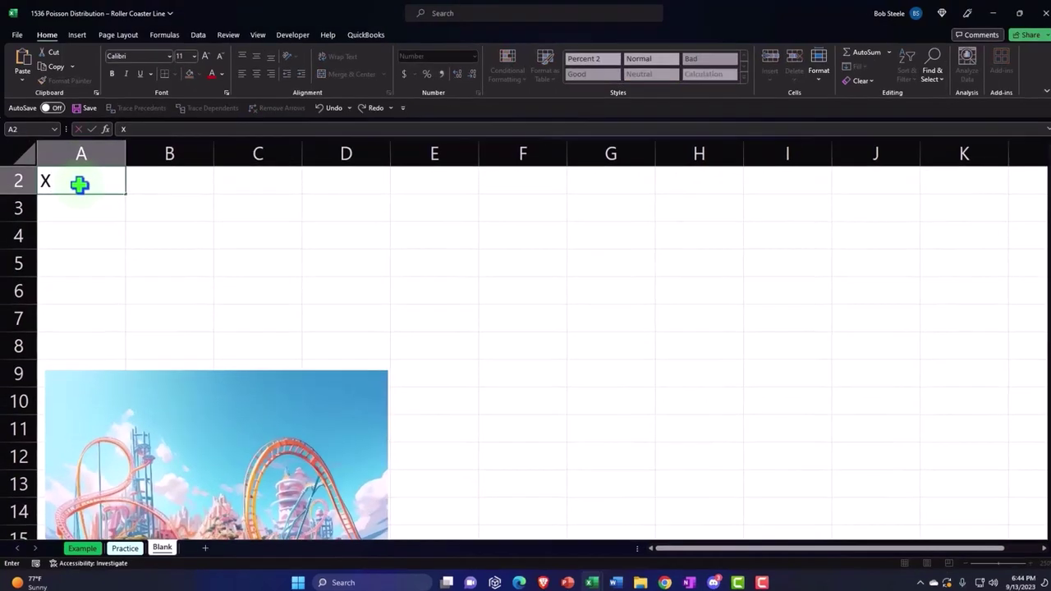
type("= arra")
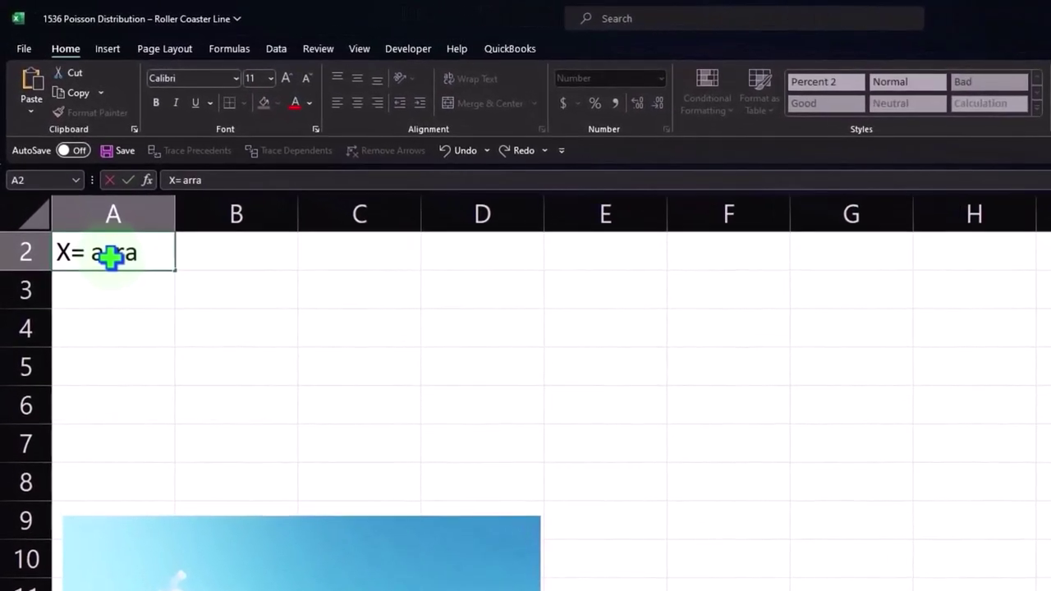
key("BackSpace")
type("ivals")
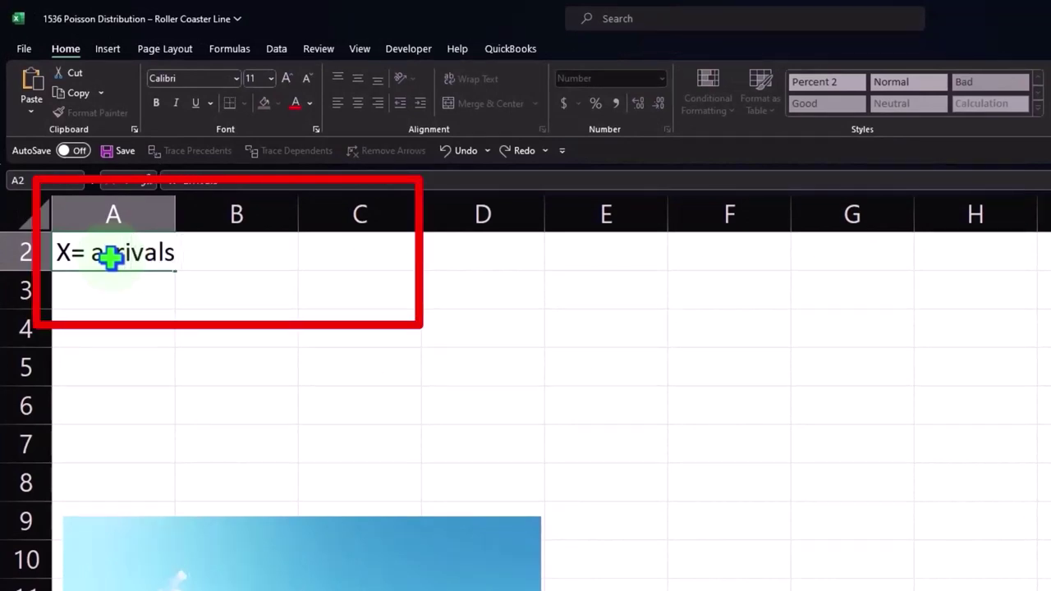
type(" durring ")
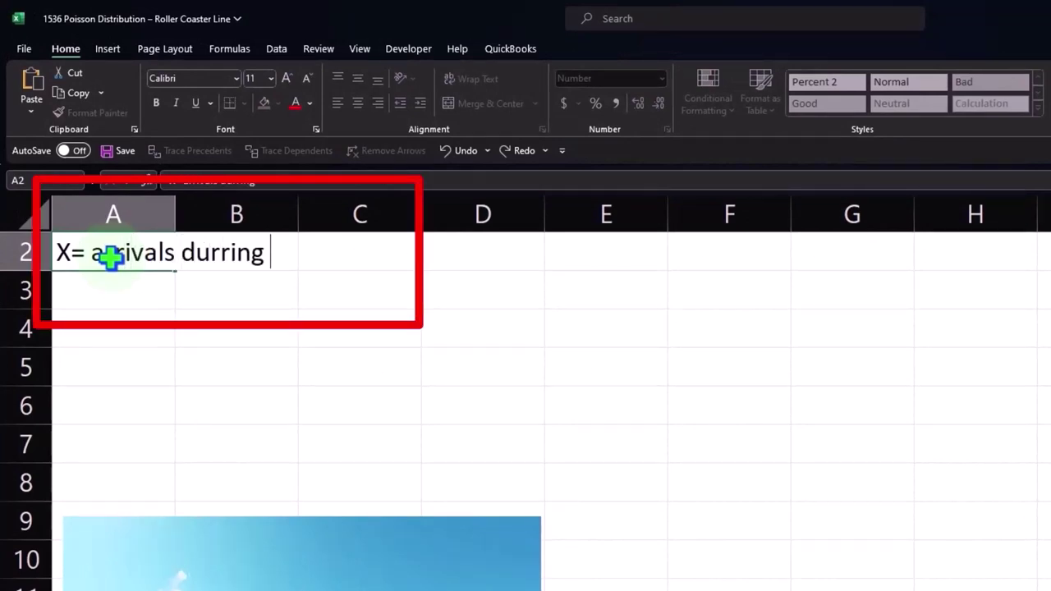
type("12")
key("BackSpace")
type("minute")
key("Return")
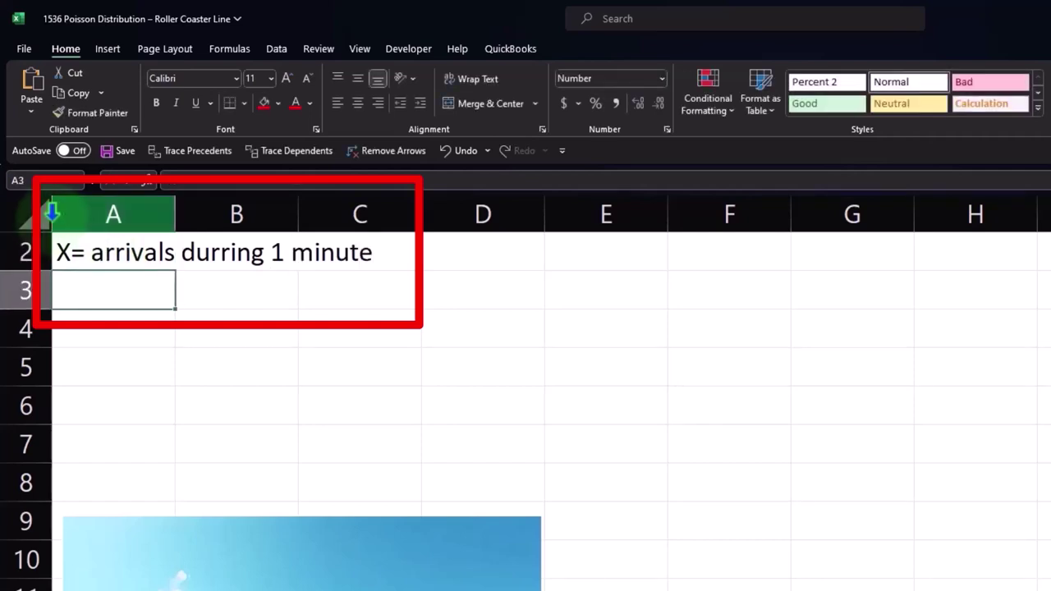
Make the whole sheet bold and enter 'Roller coster ride line' in A4
left_click(26, 215)
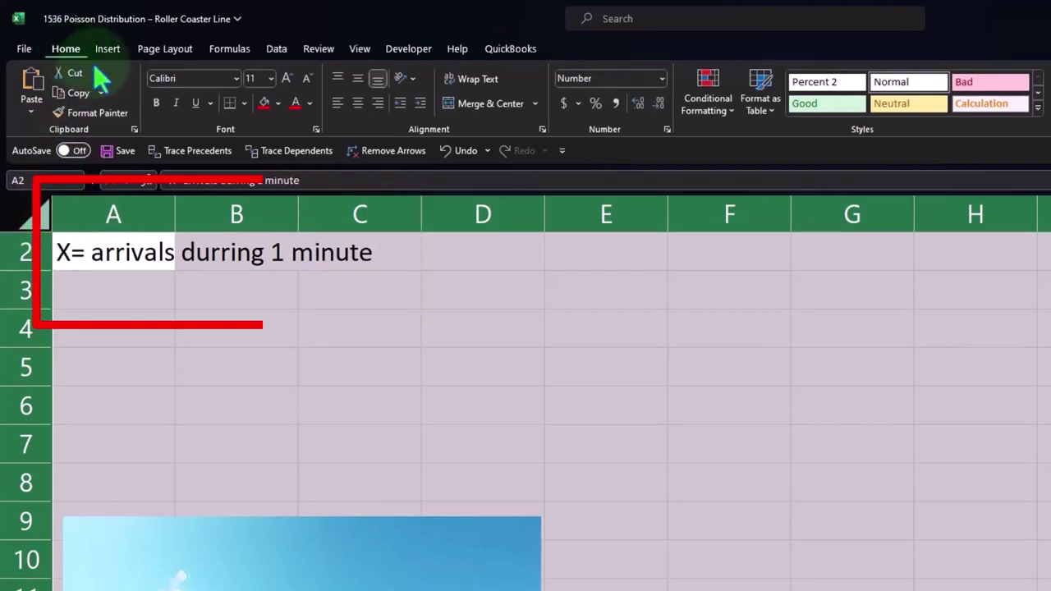
left_click(157, 104)
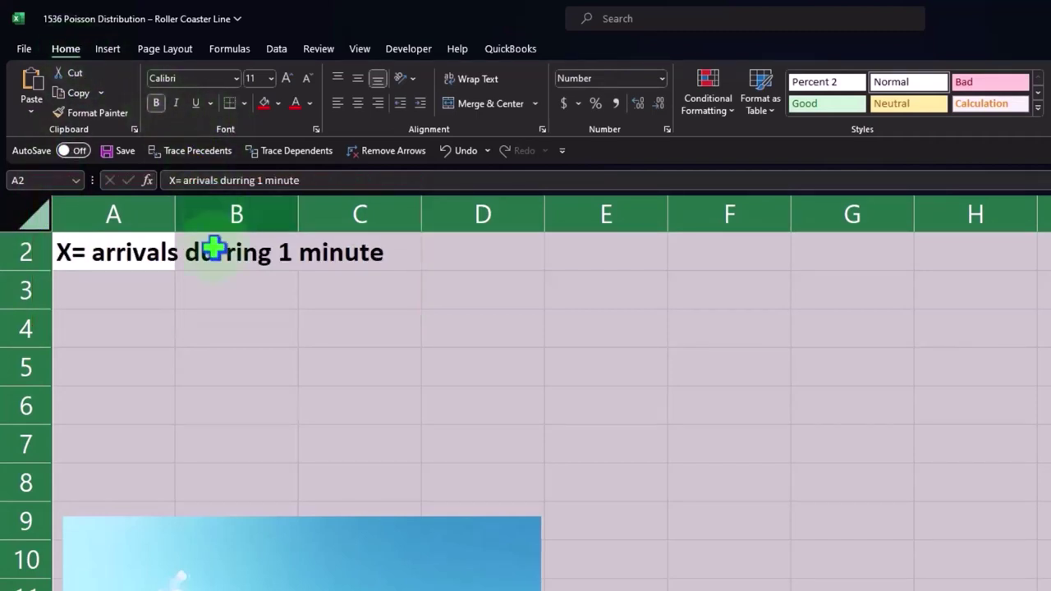
left_click(132, 337)
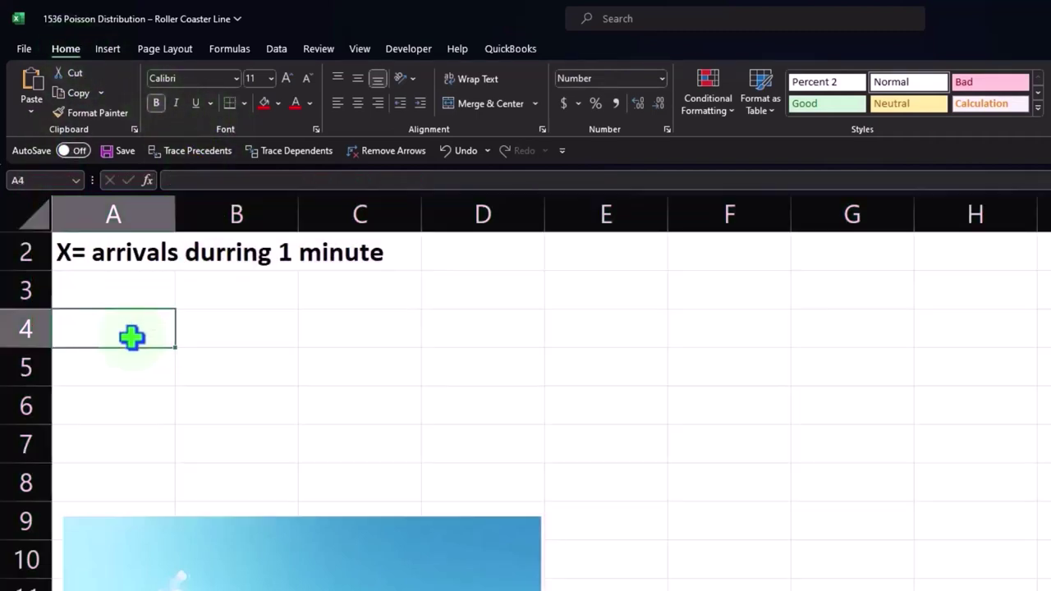
type("Roller cos")
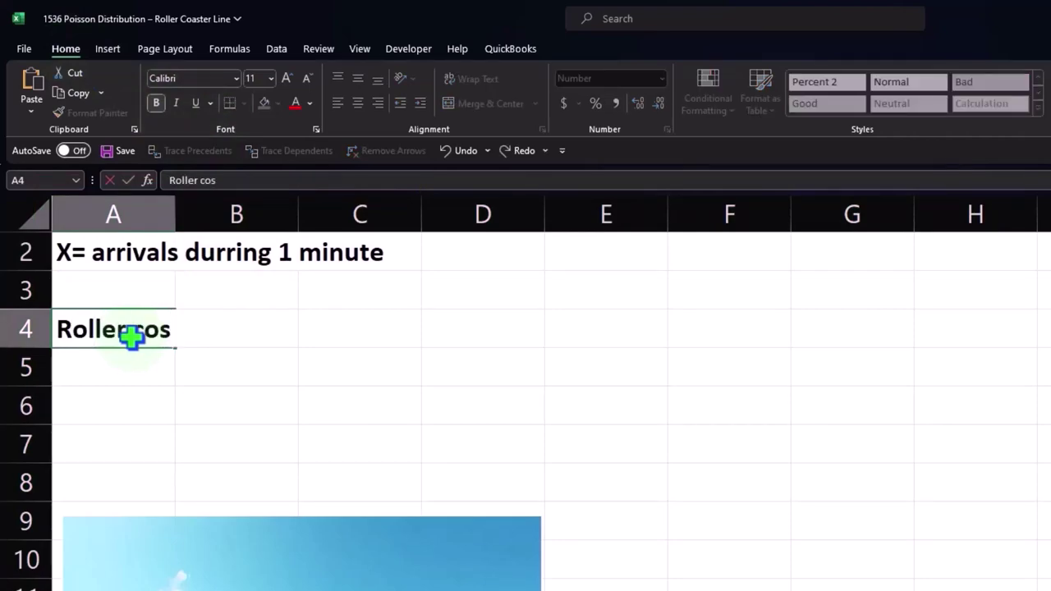
type("ter ri")
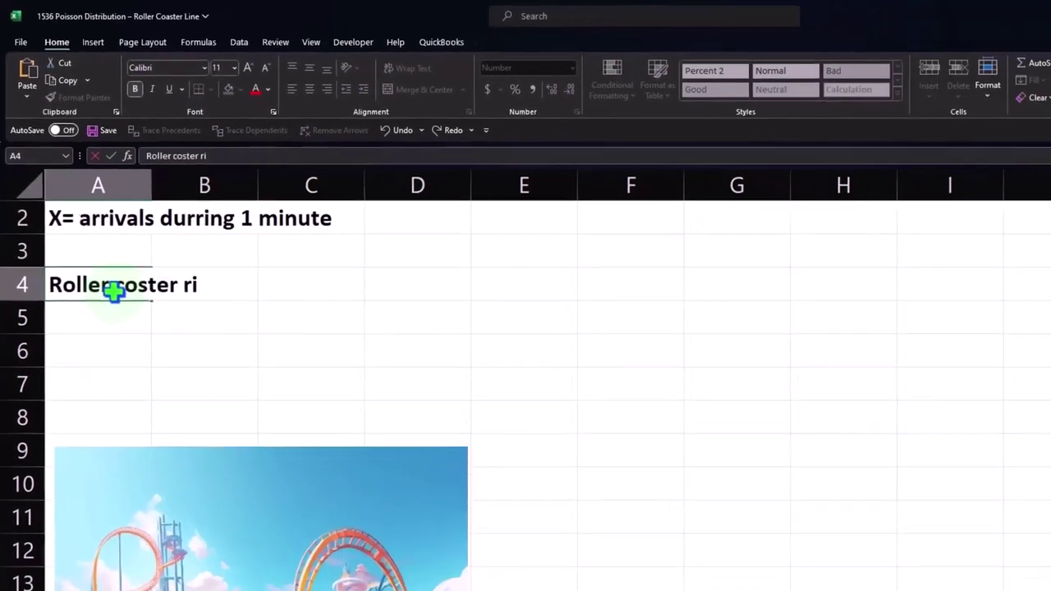
type("de line")
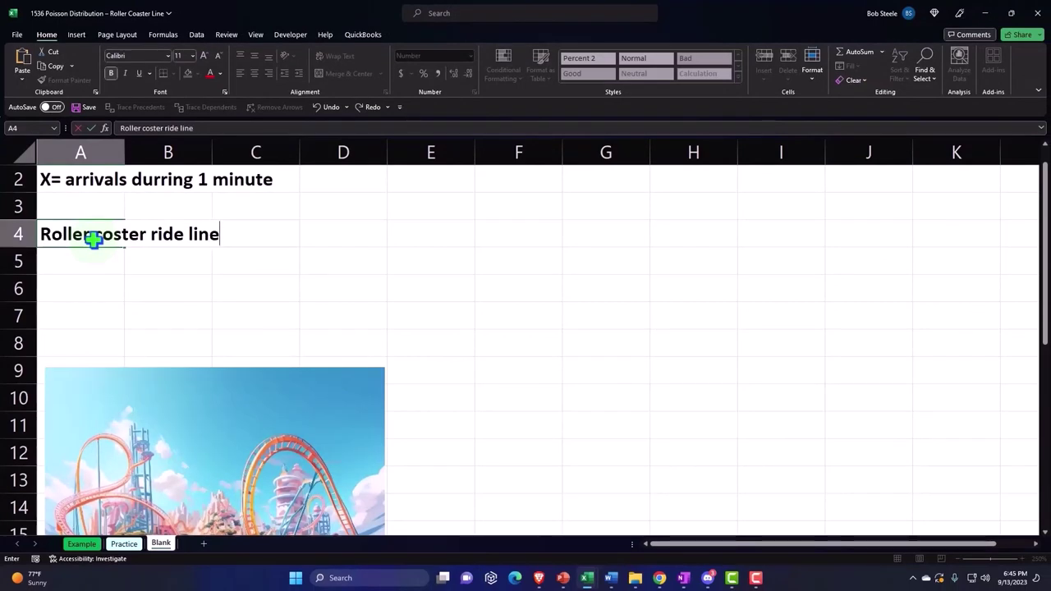
key("Return")
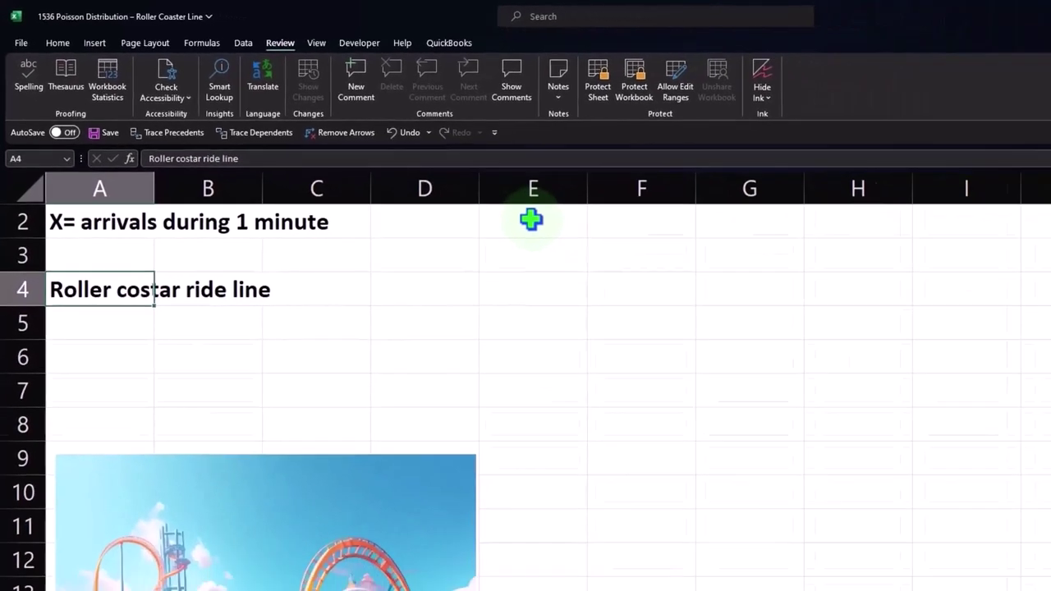
left_click(429, 177)
type("=")
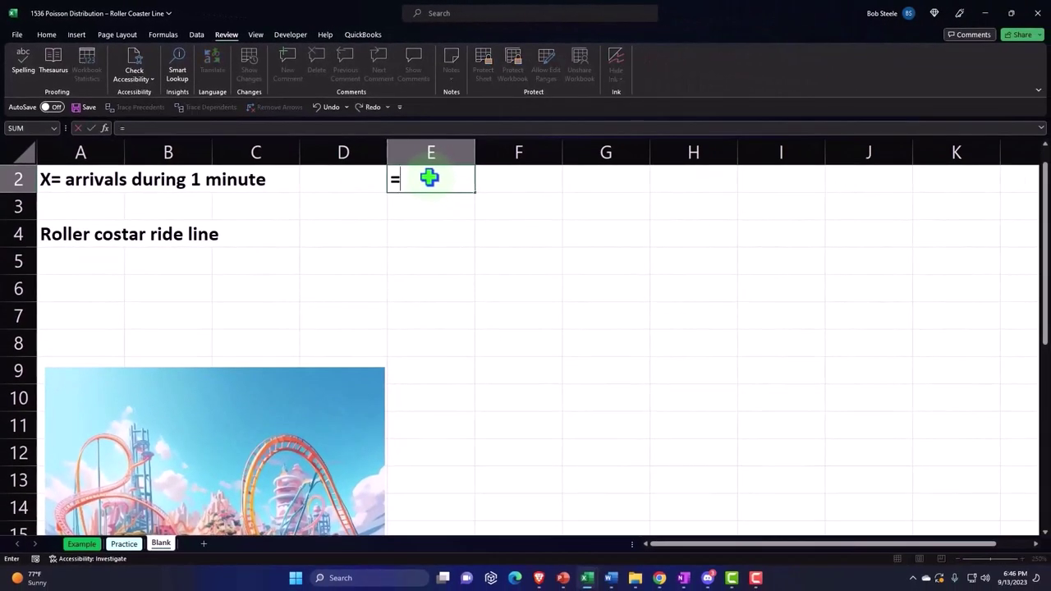
type("rand")
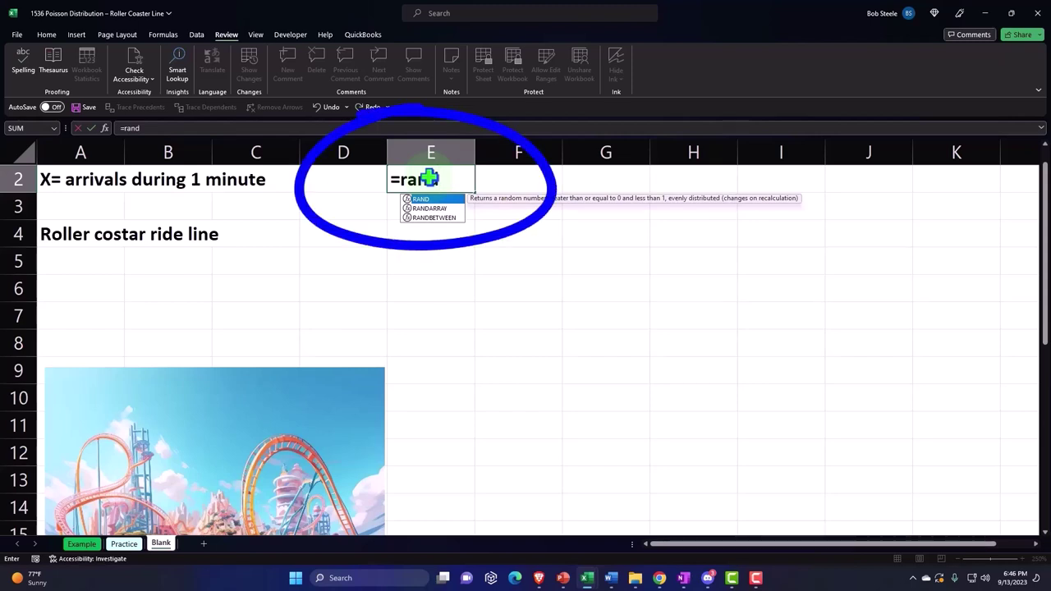
key("BackSpace")
key("BackSpace")
key("BackSpace")
key("BackSpace")
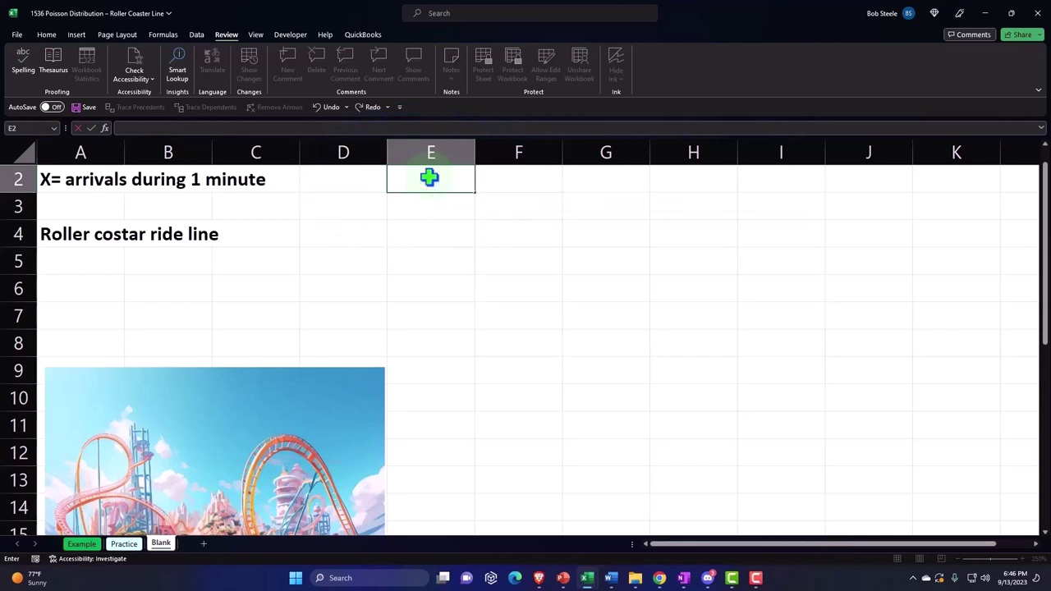
key("Down")
key("Down")
key("Down")
key("Left")
key("Left")
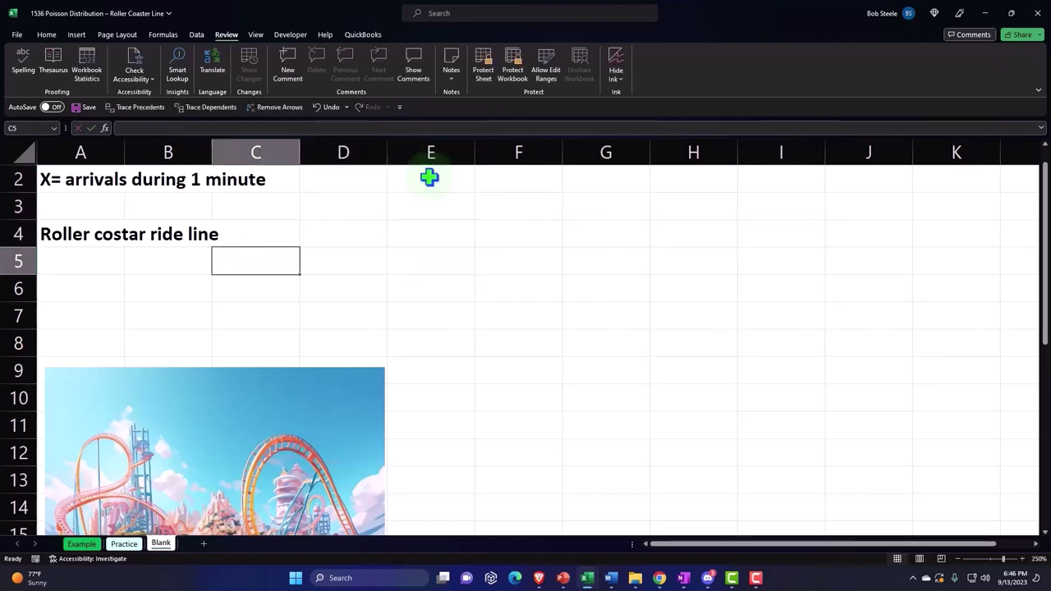
key("Left")
key("Left")
key("Down")
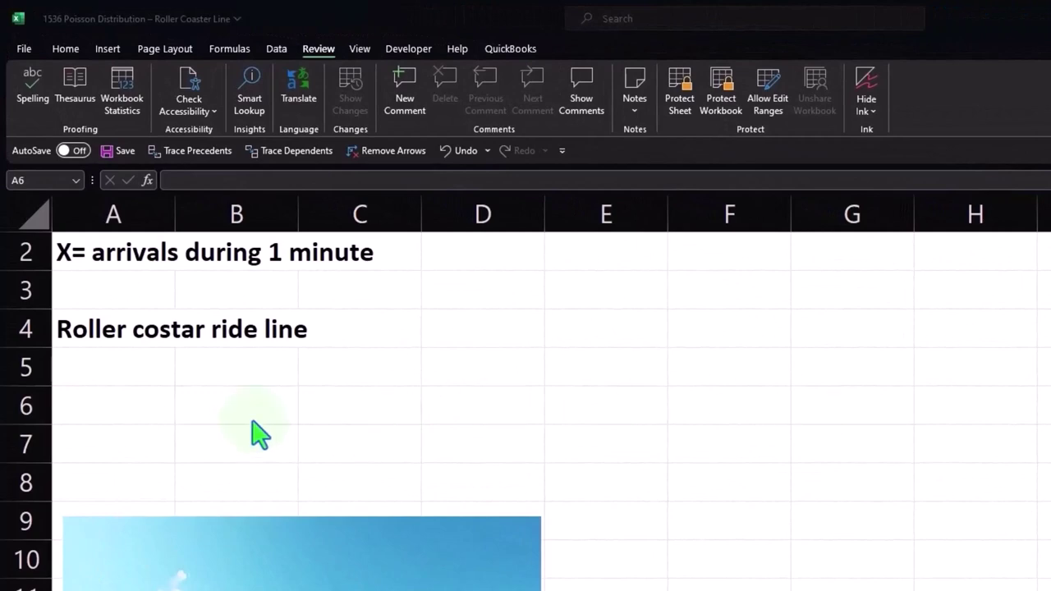
Enter the label Mean in A6 and the value 2.75 in B6
left_click(146, 400)
type("Mean")
key("Tab")
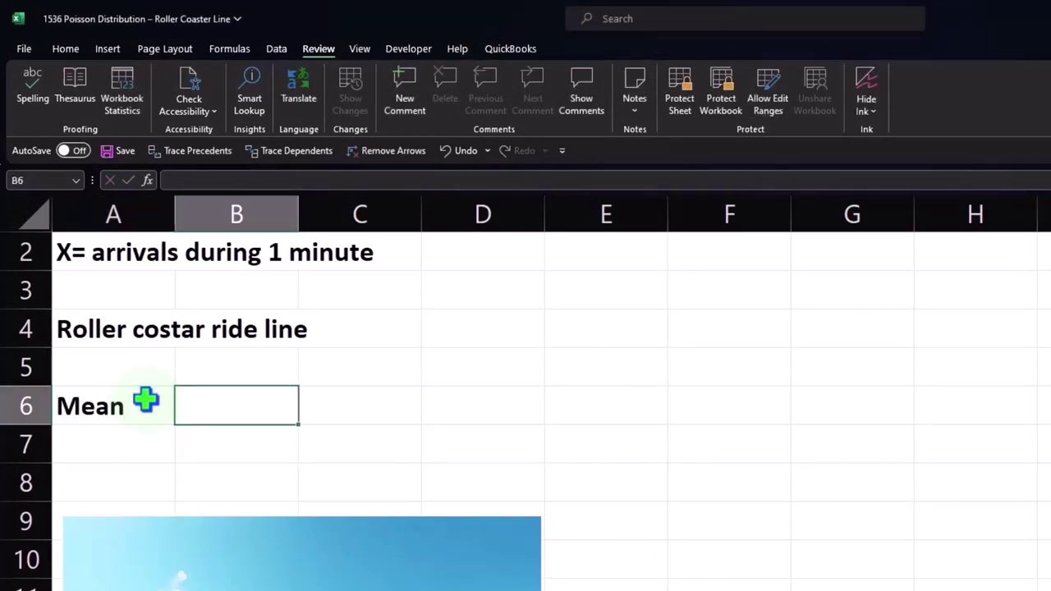
type("2.75")
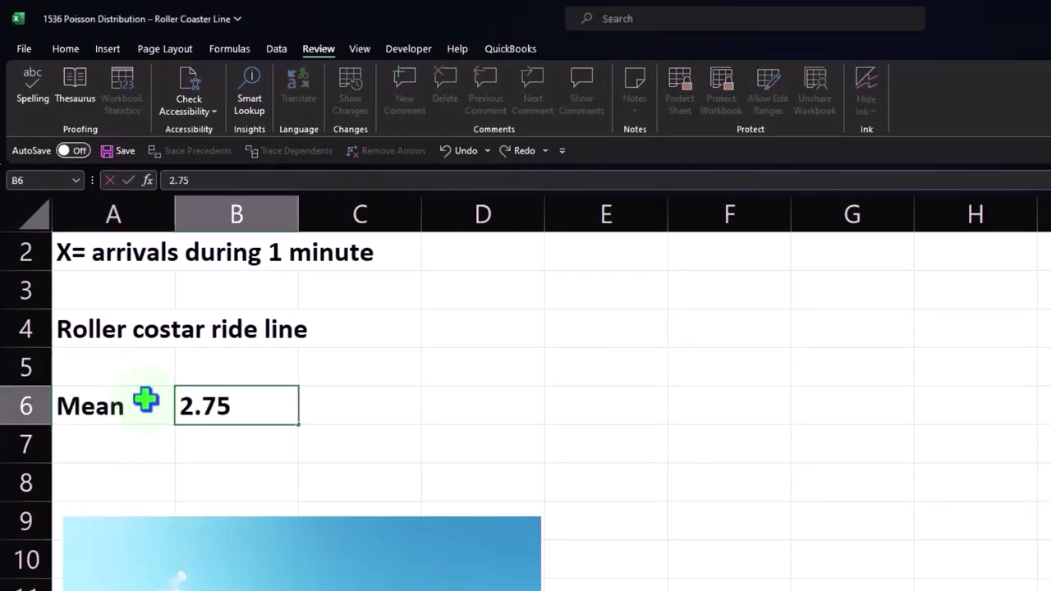
key("Return")
Show B6 with two decimals as 2.75 and widen column C
left_click(146, 399)
key("Right")
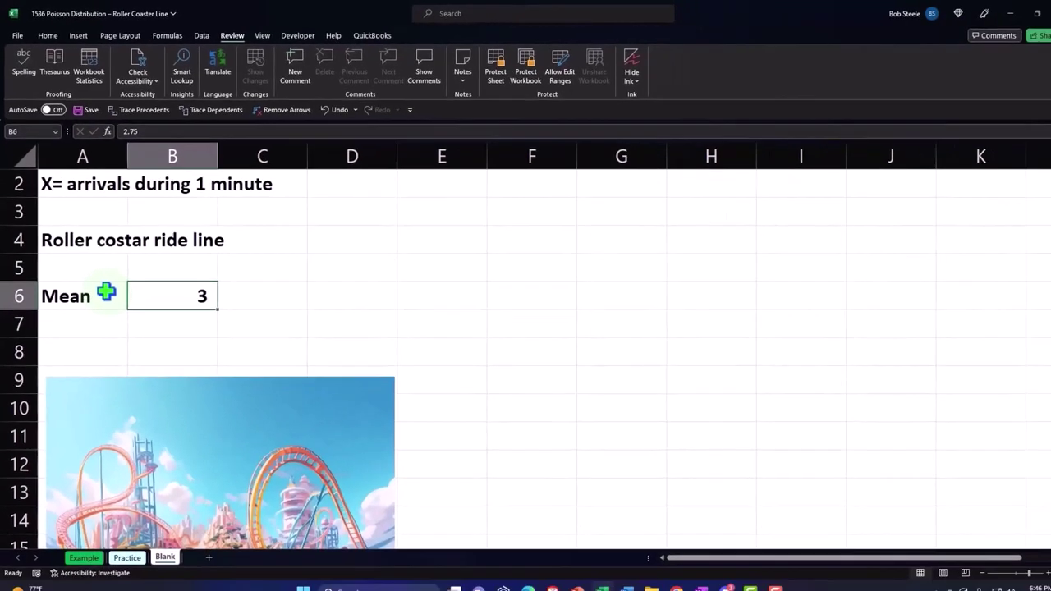
left_click(46, 35)
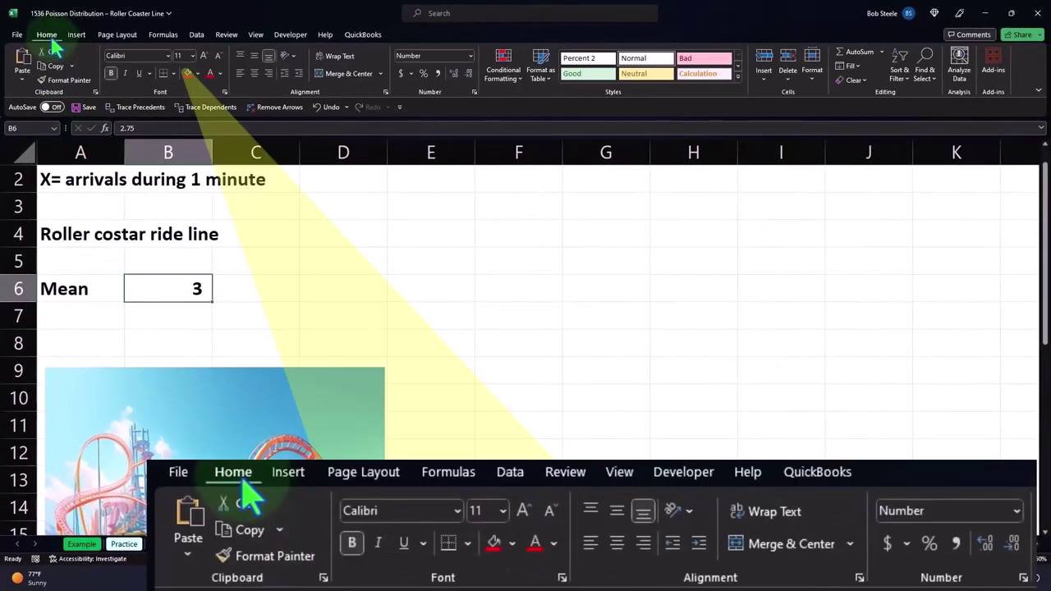
left_click(452, 73)
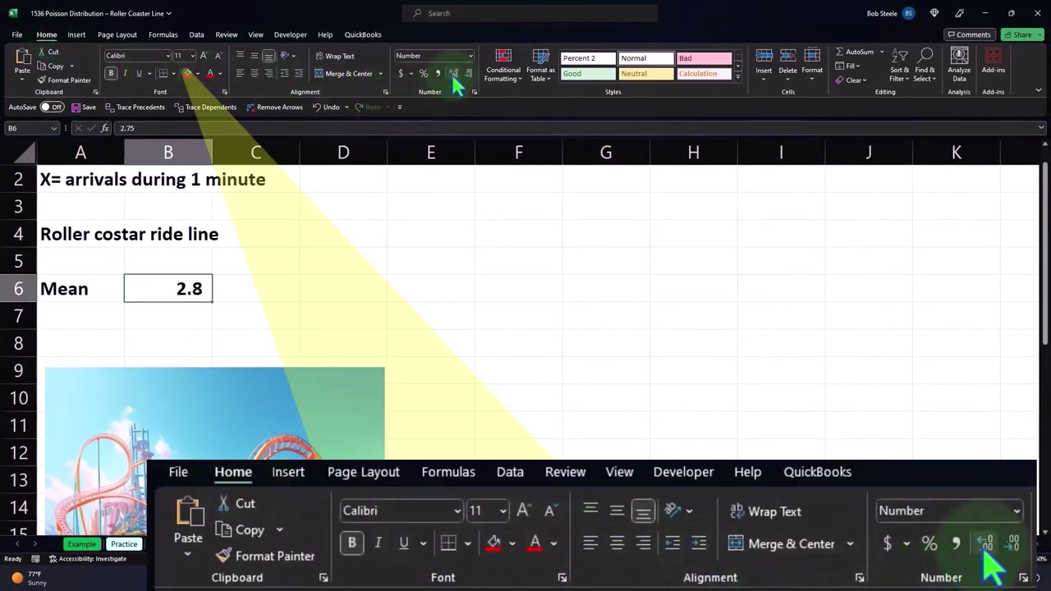
left_click(453, 73)
left_click(483, 221)
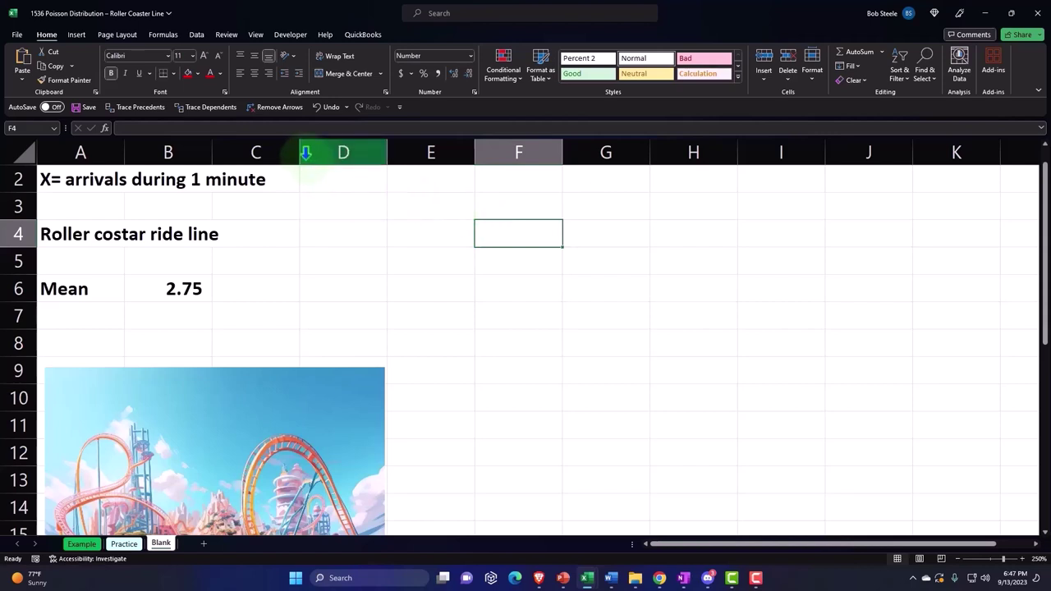
left_click_drag(299, 151, 389, 166)
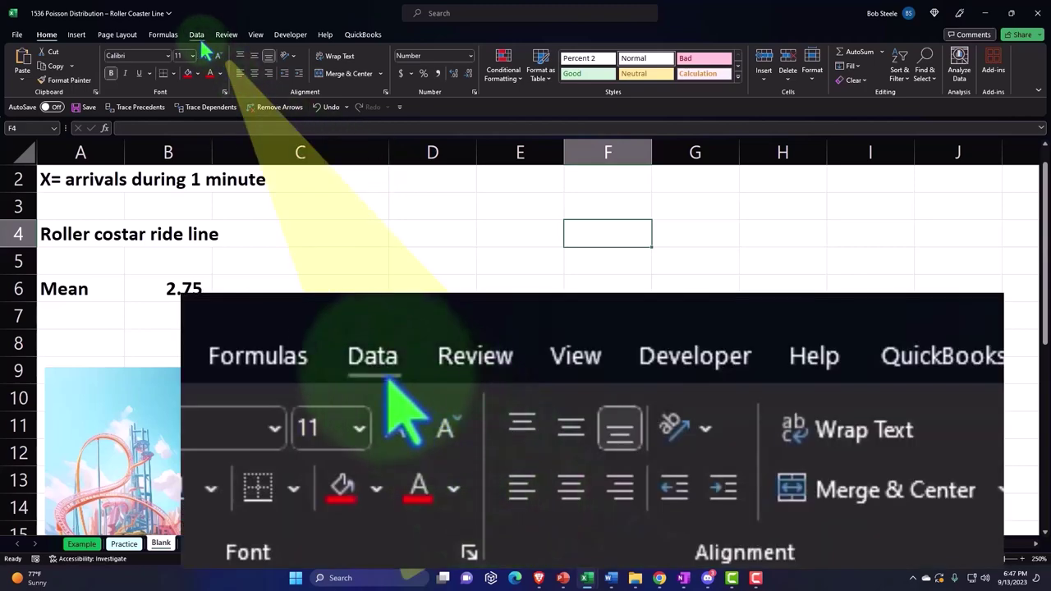
Open Excel Options from the File menu after visiting the Data tab
left_click(197, 37)
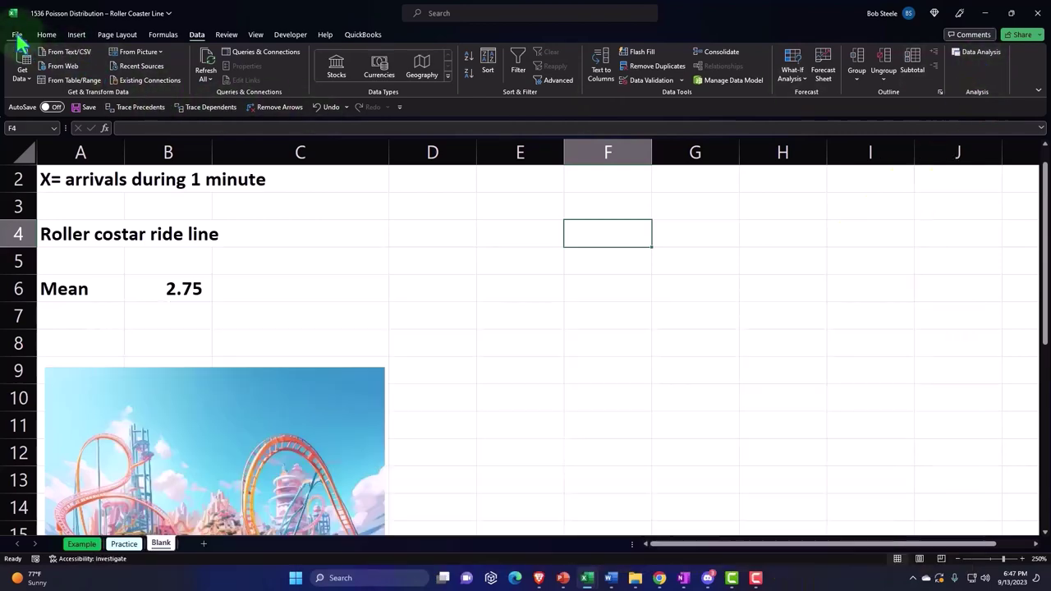
left_click(16, 35)
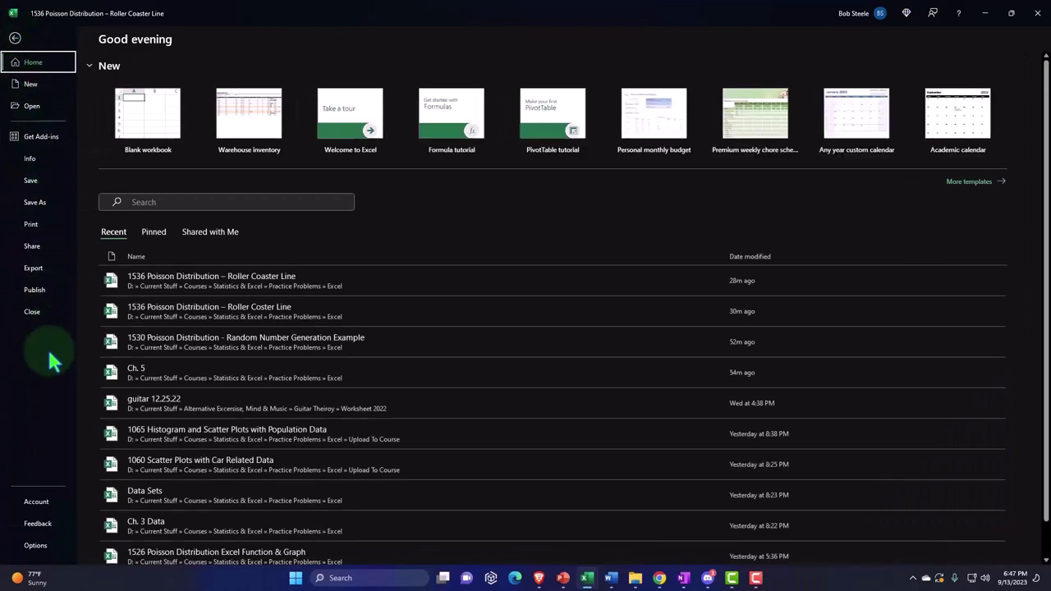
left_click(35, 545)
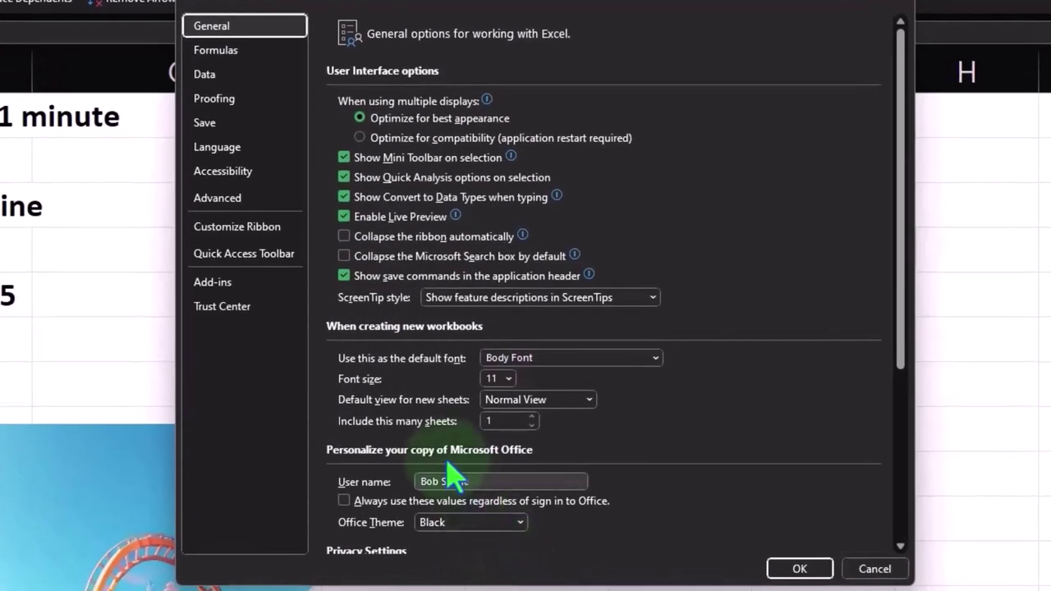
Check the Excel Add-ins list in Options and close it without changes
left_click(230, 281)
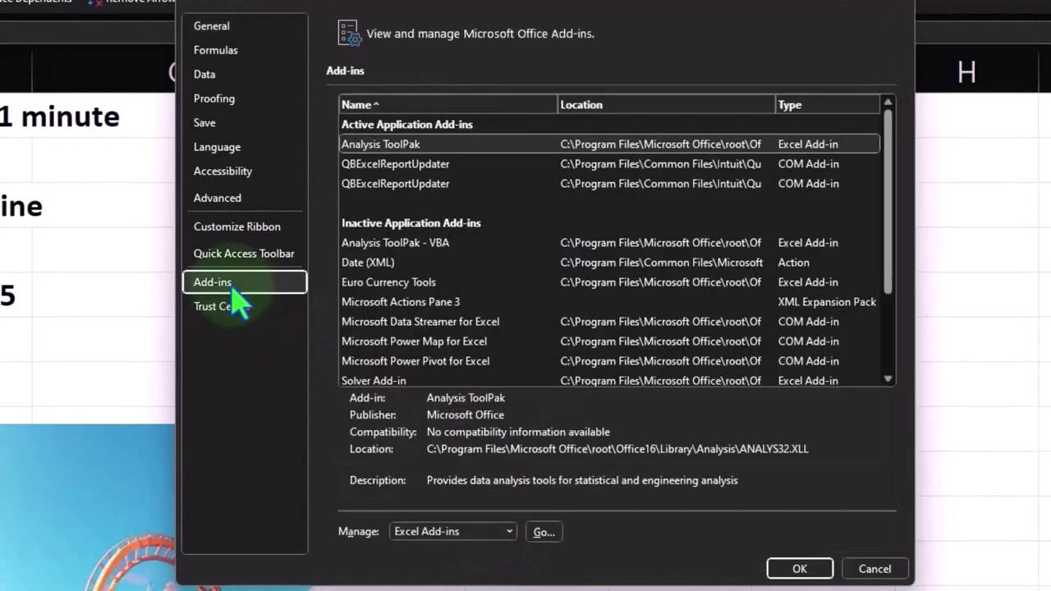
left_click(497, 532)
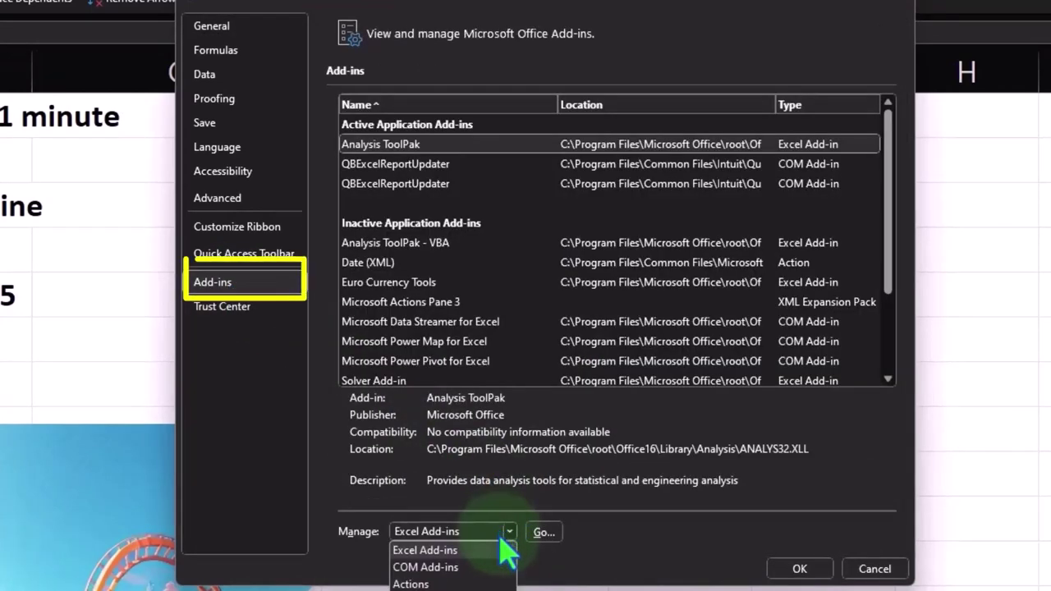
left_click(493, 550)
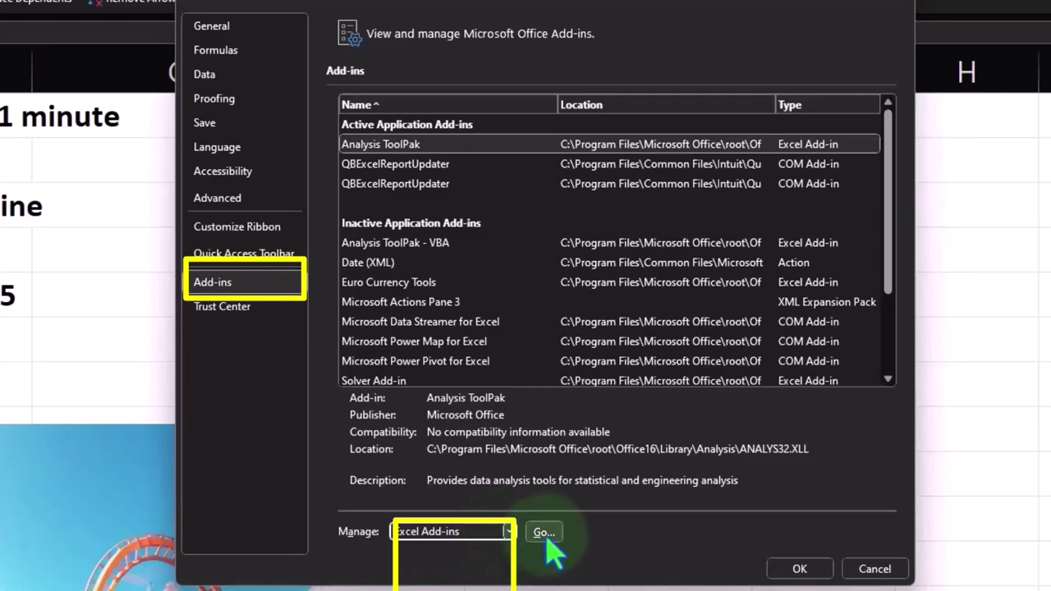
left_click(544, 534)
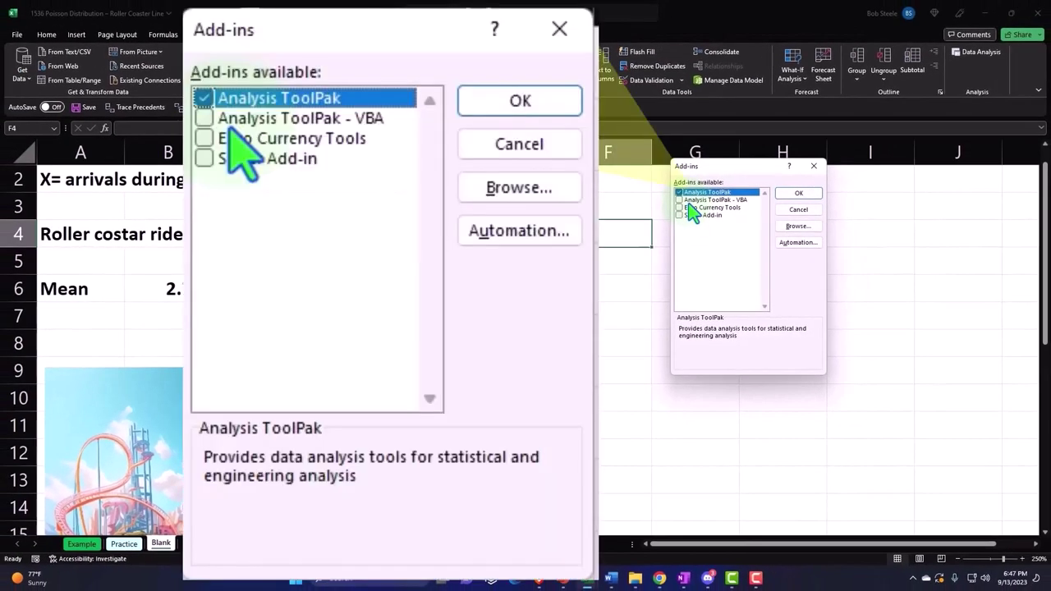
left_click(814, 166)
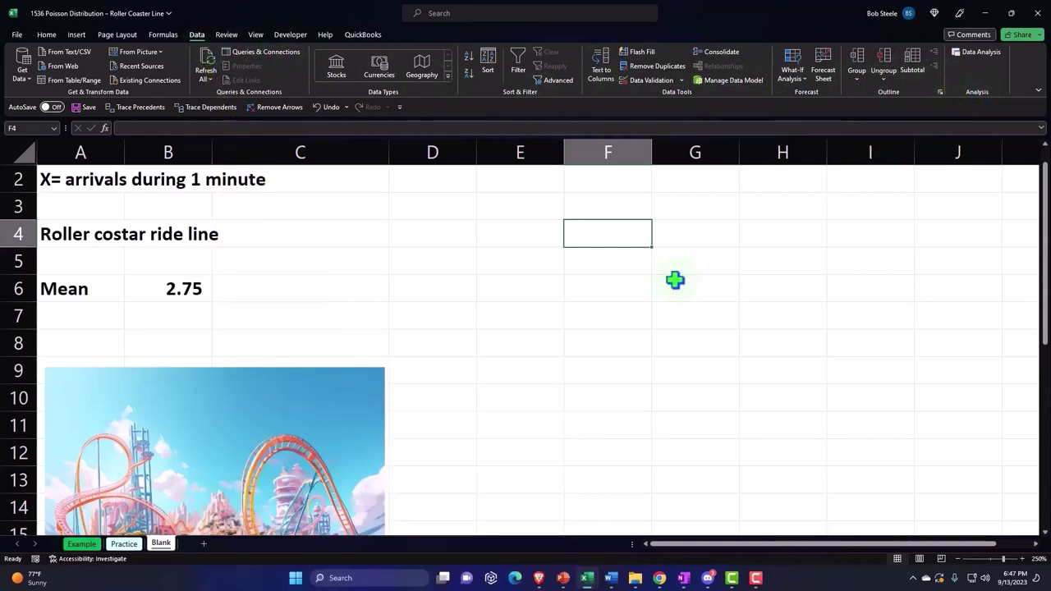
Enter heading X in E2 with a black fill and centred alignment
left_click(525, 173)
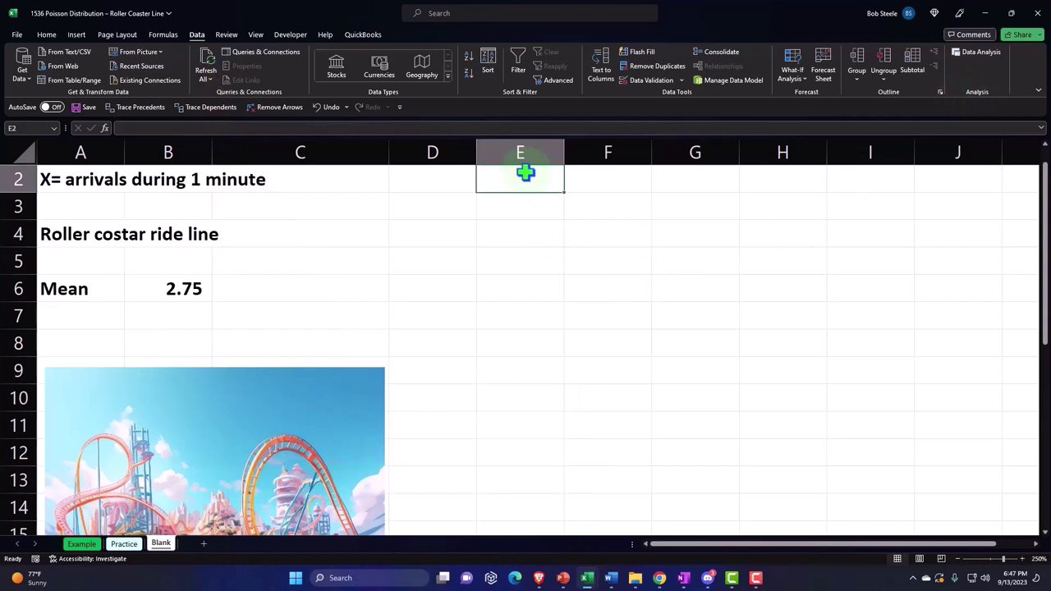
type("X")
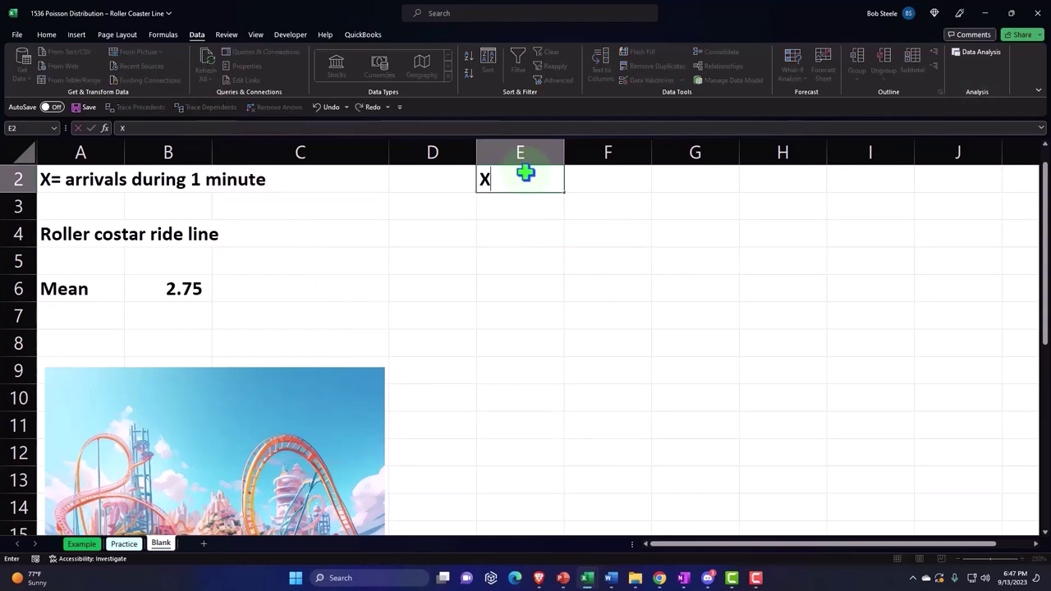
key("Return")
left_click(525, 172)
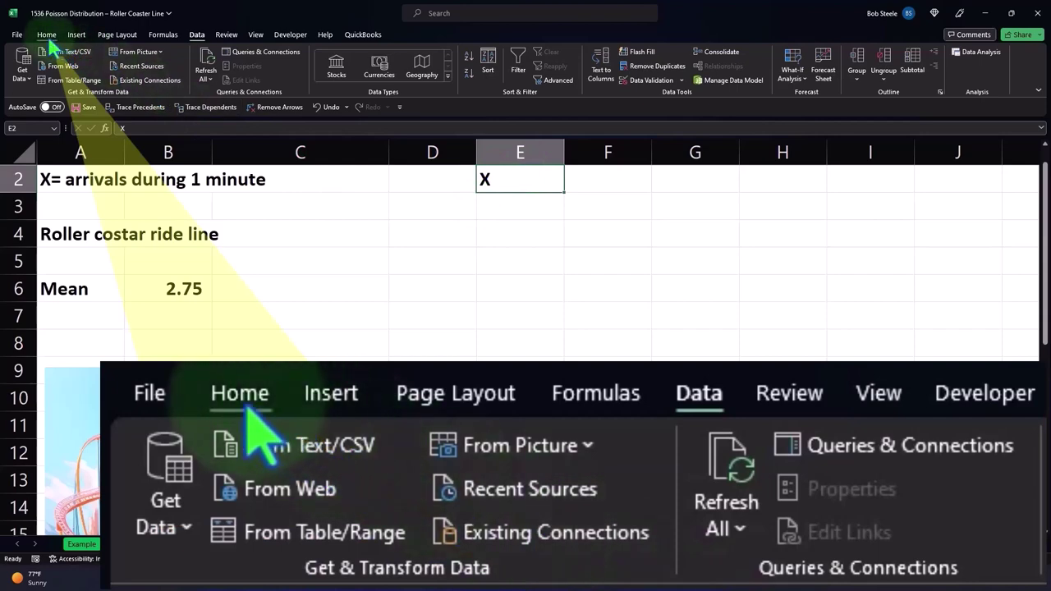
left_click(47, 36)
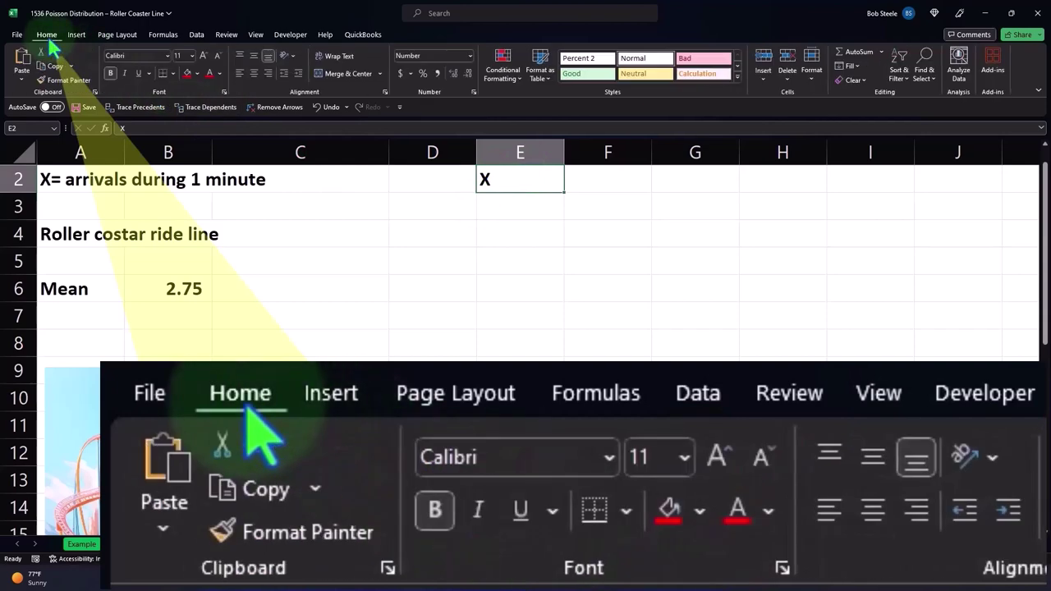
left_click(198, 75)
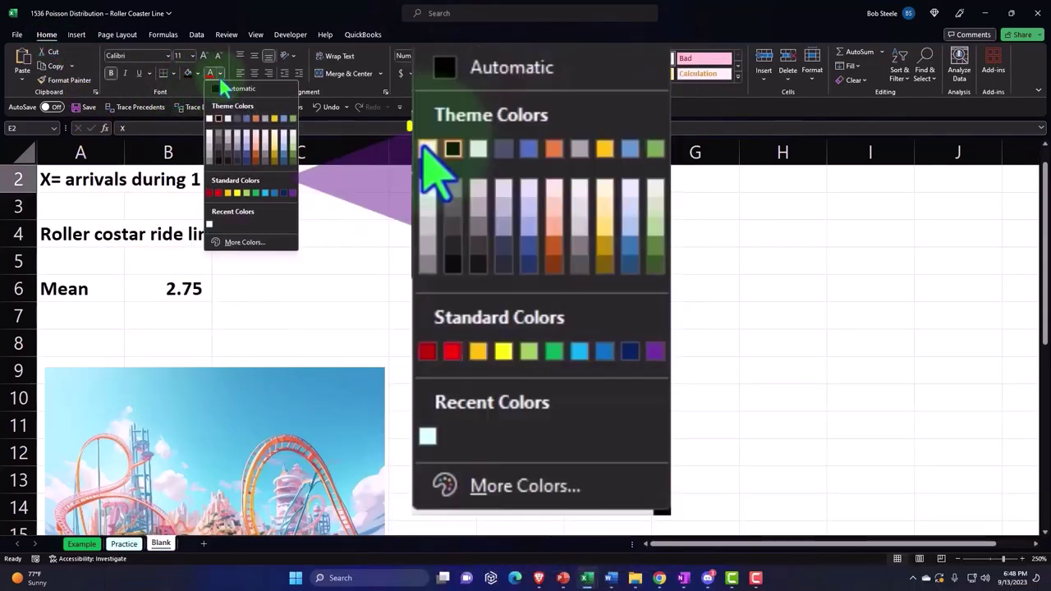
left_click(218, 118)
left_click(255, 76)
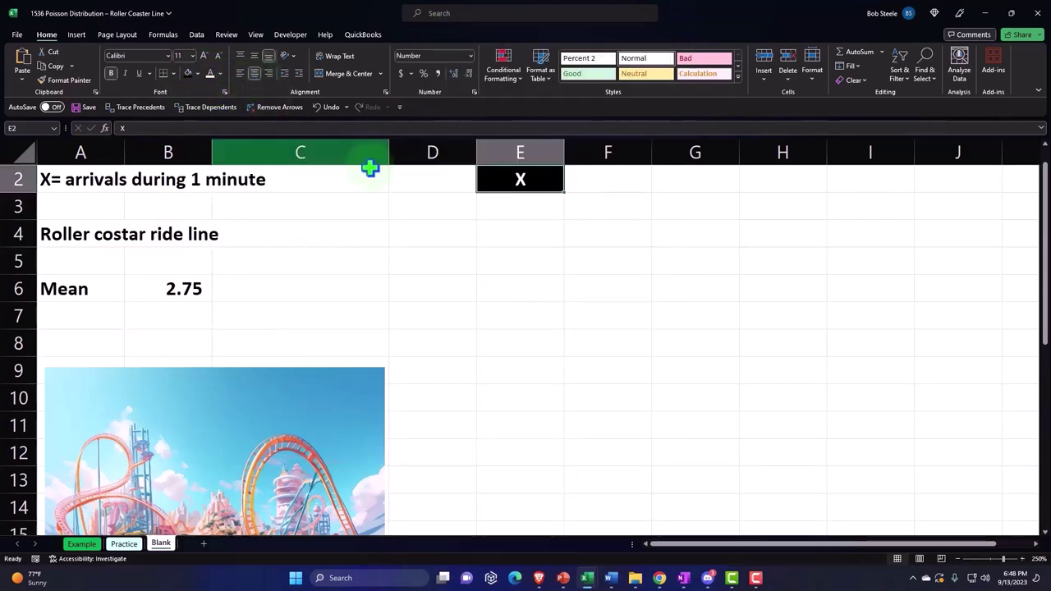
left_click(518, 211)
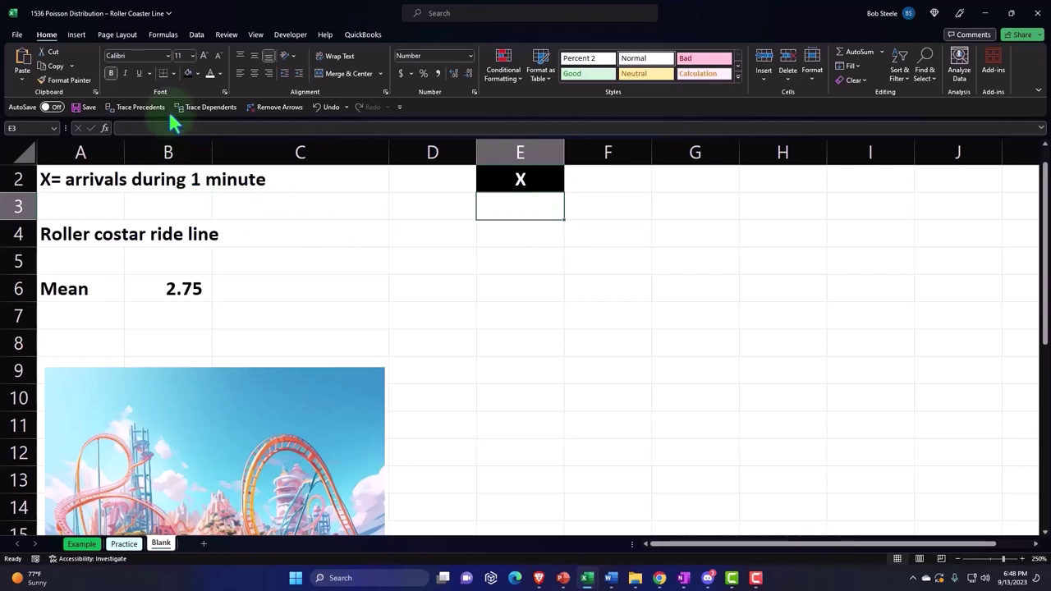
Start Random Number Generation with 1000 numbers and a Poisson distribution
left_click(197, 37)
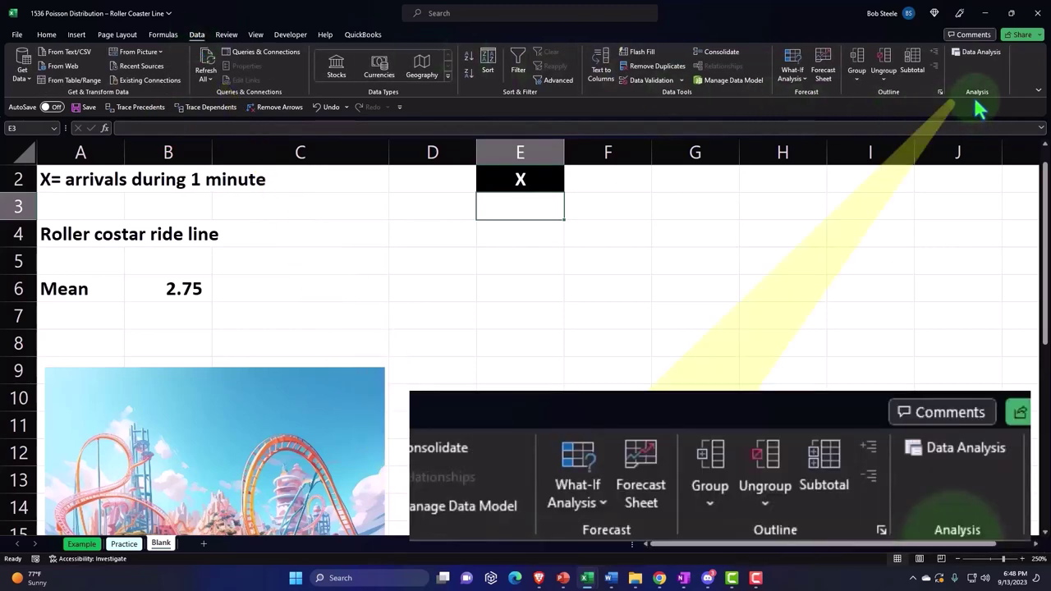
left_click(981, 58)
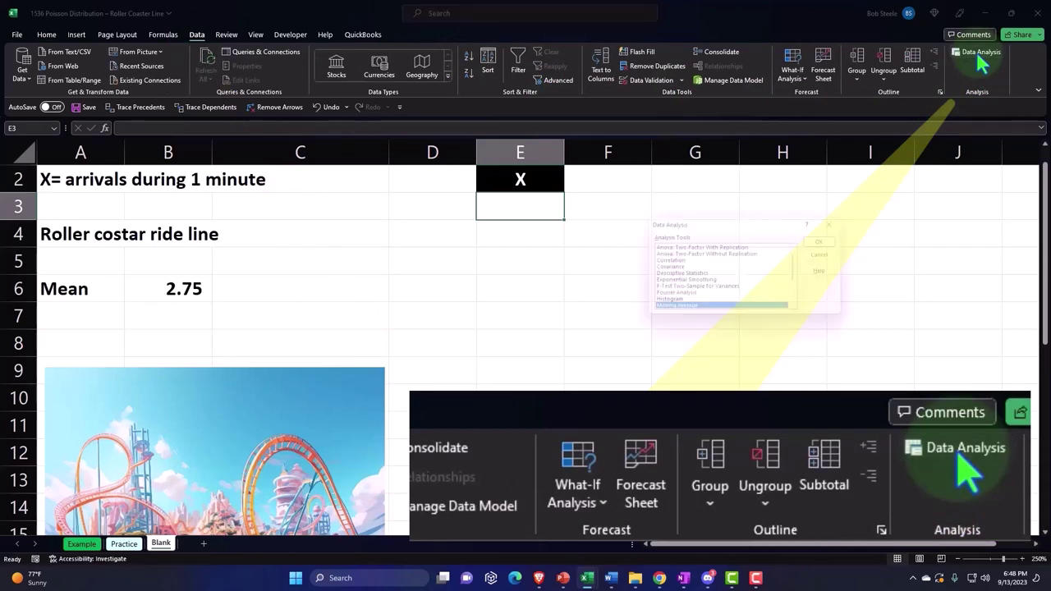
scroll(752, 273, "down", 2)
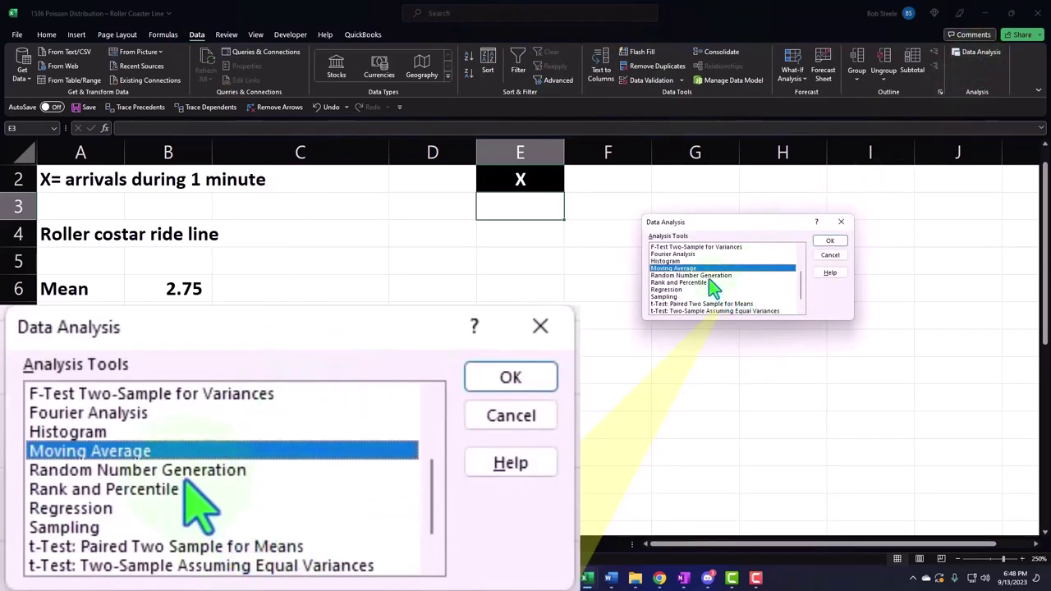
left_click(698, 275)
left_click(832, 243)
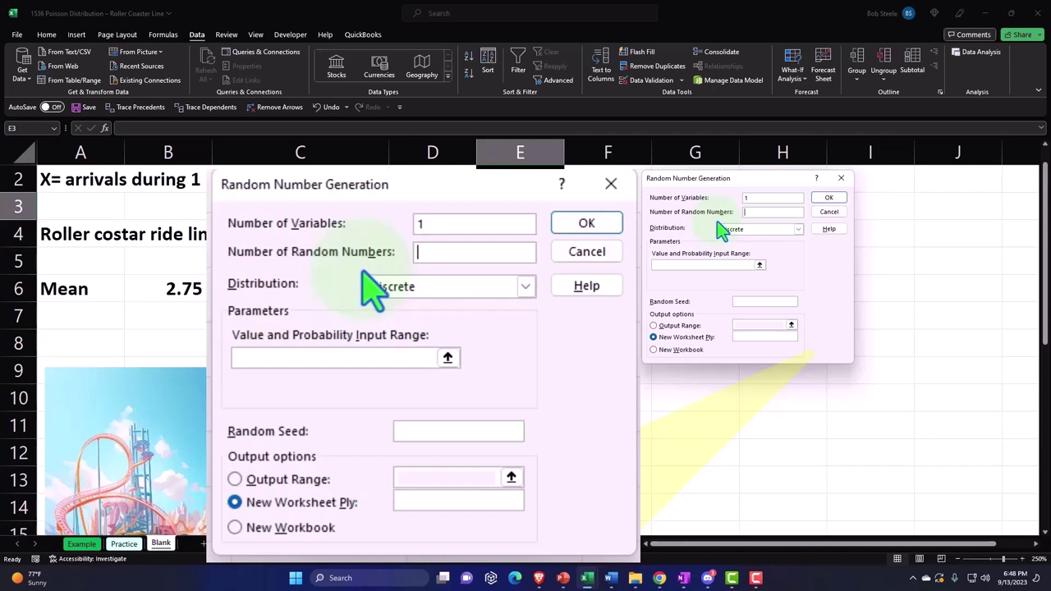
type("1000")
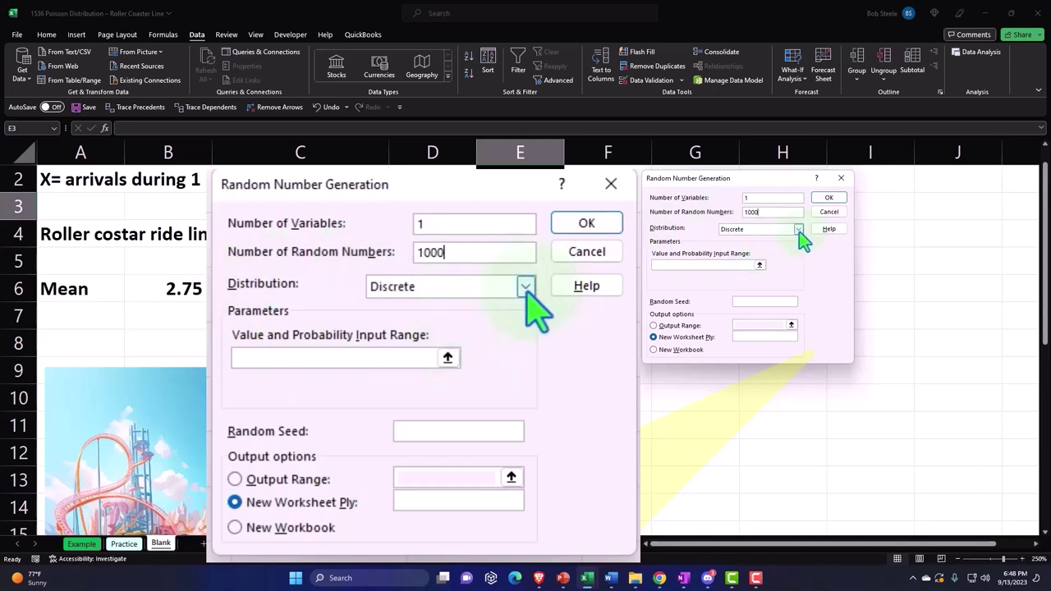
left_click(525, 287)
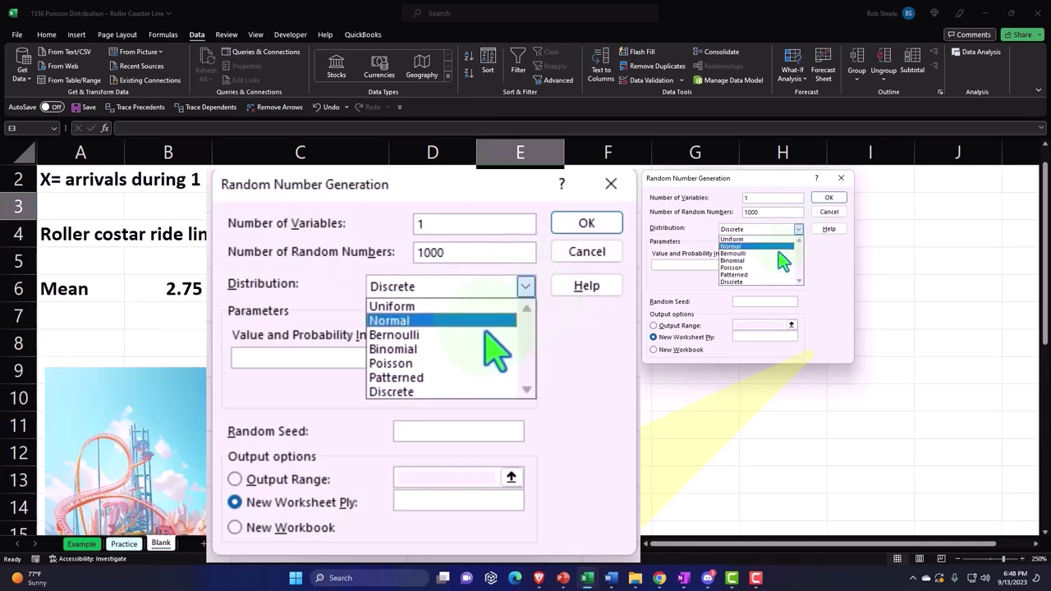
left_click(464, 379)
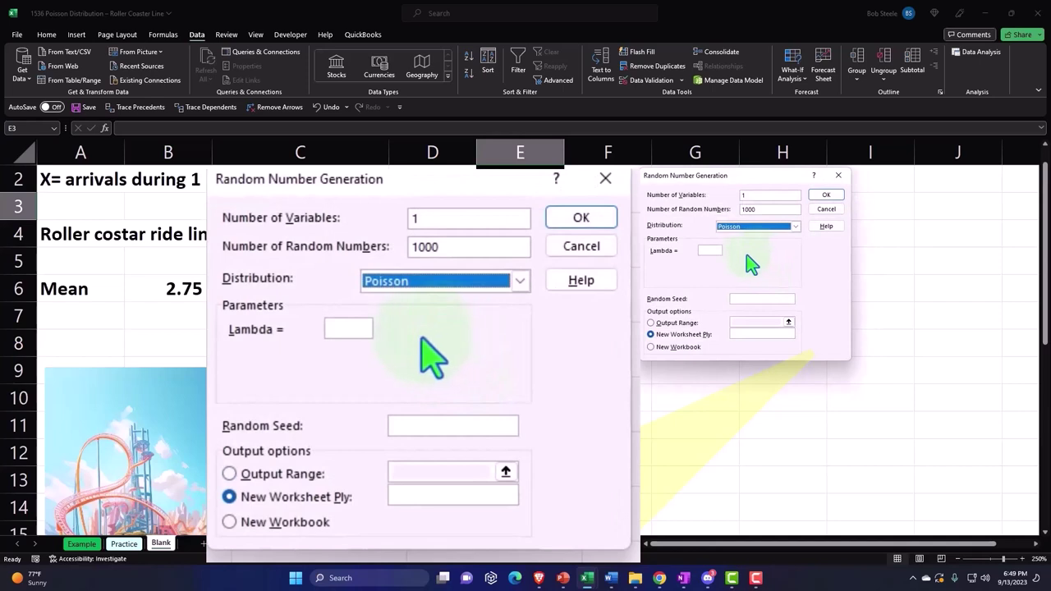
Set Lambda to 2.75 and output range E3, then generate the arrivals
left_click(351, 332)
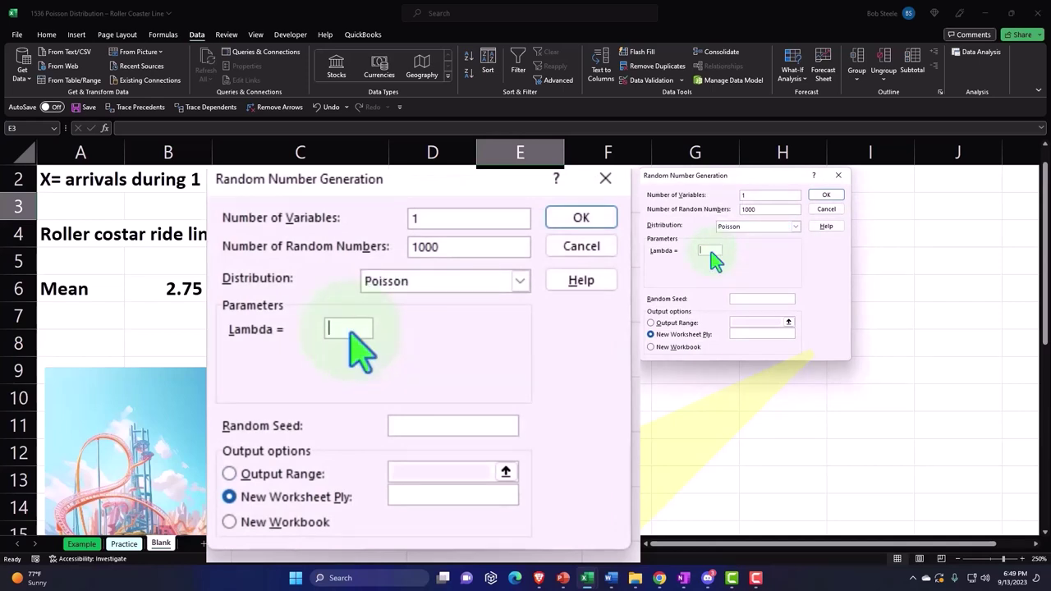
type("275")
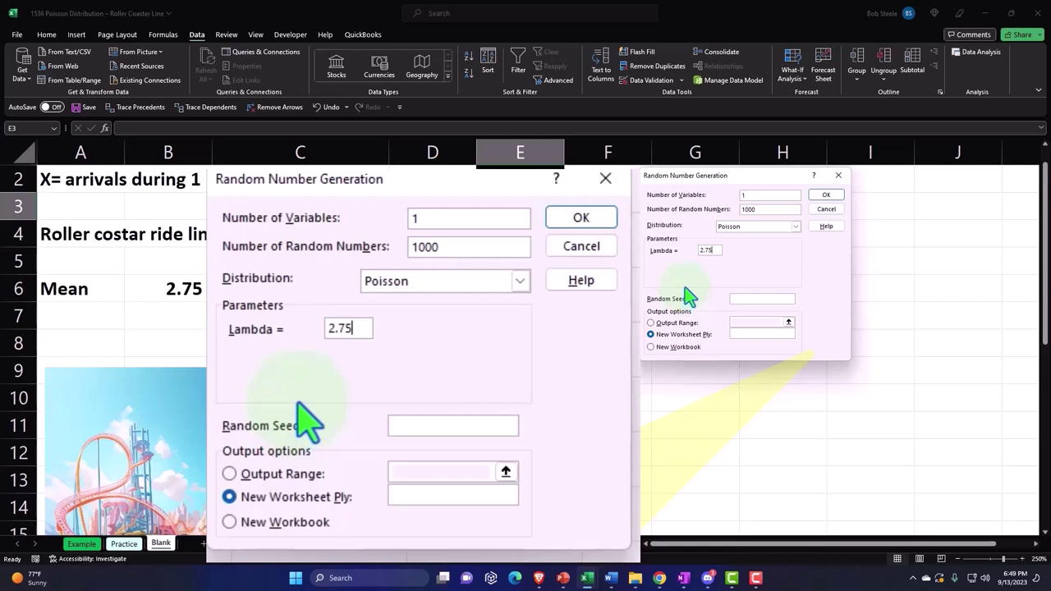
left_click(224, 468)
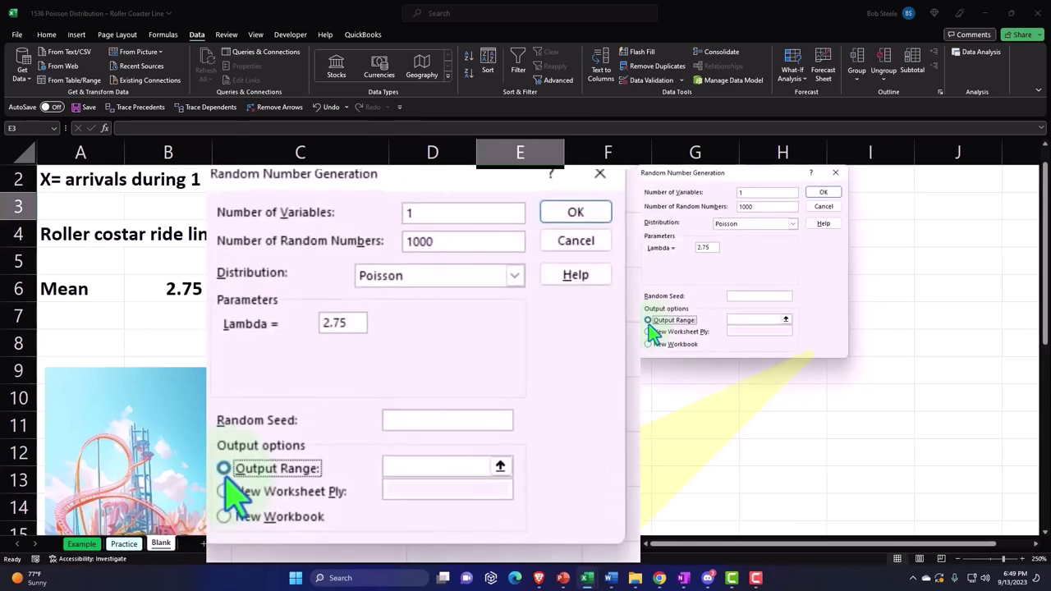
left_click(500, 467)
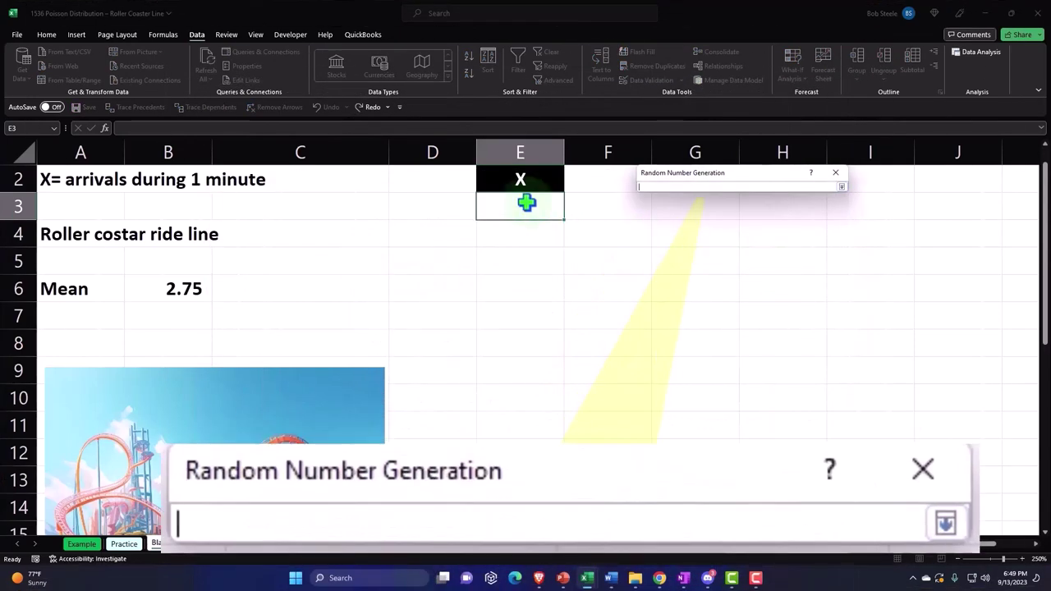
left_click(526, 203)
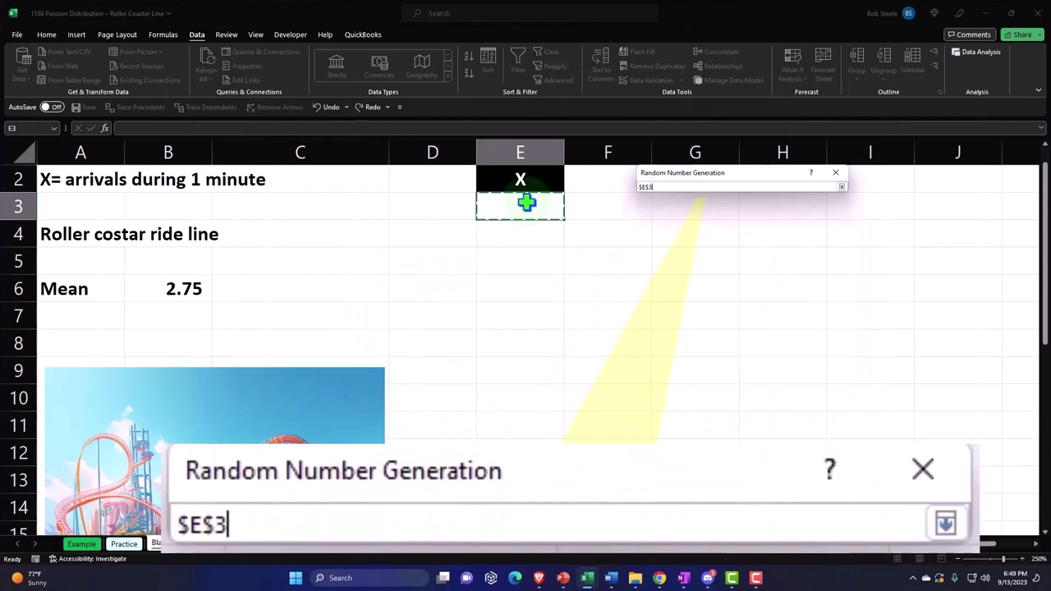
left_click(841, 188)
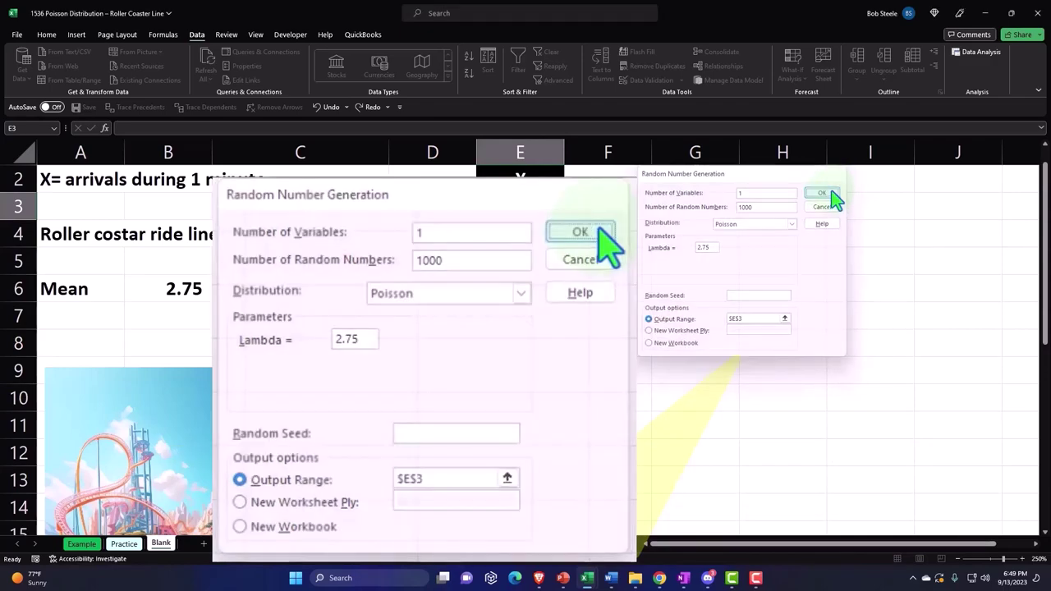
left_click(601, 229)
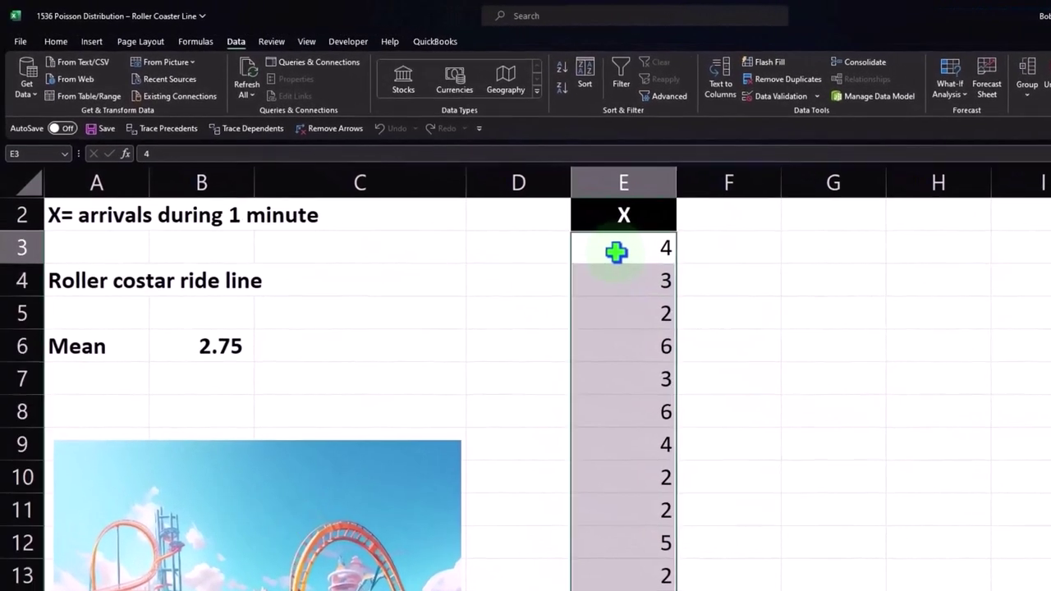
Inspect the generated arrival values in column E against the 2.75 mean in B6
left_click(587, 240)
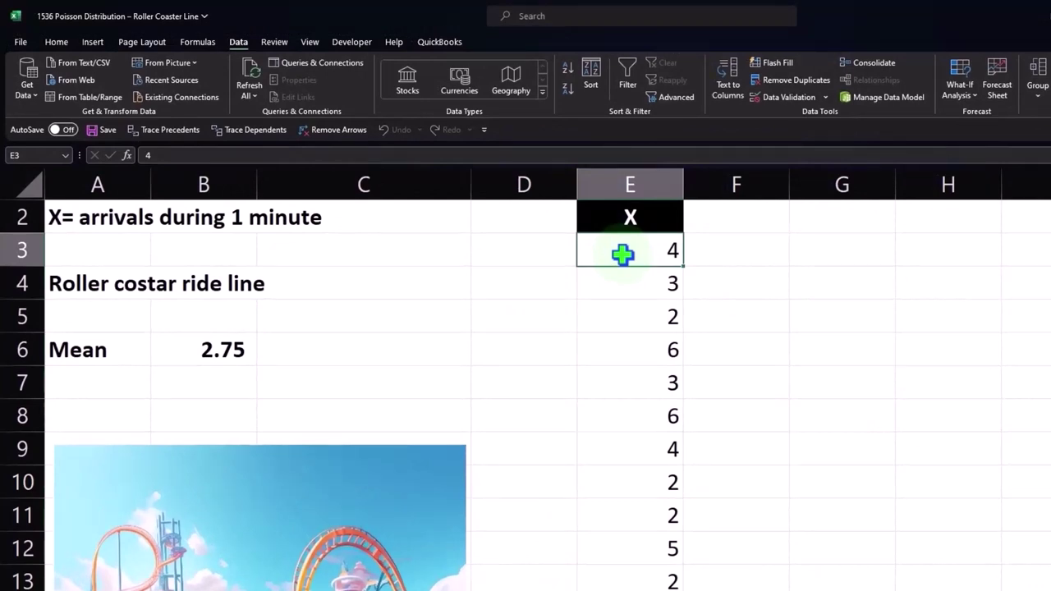
key("Down")
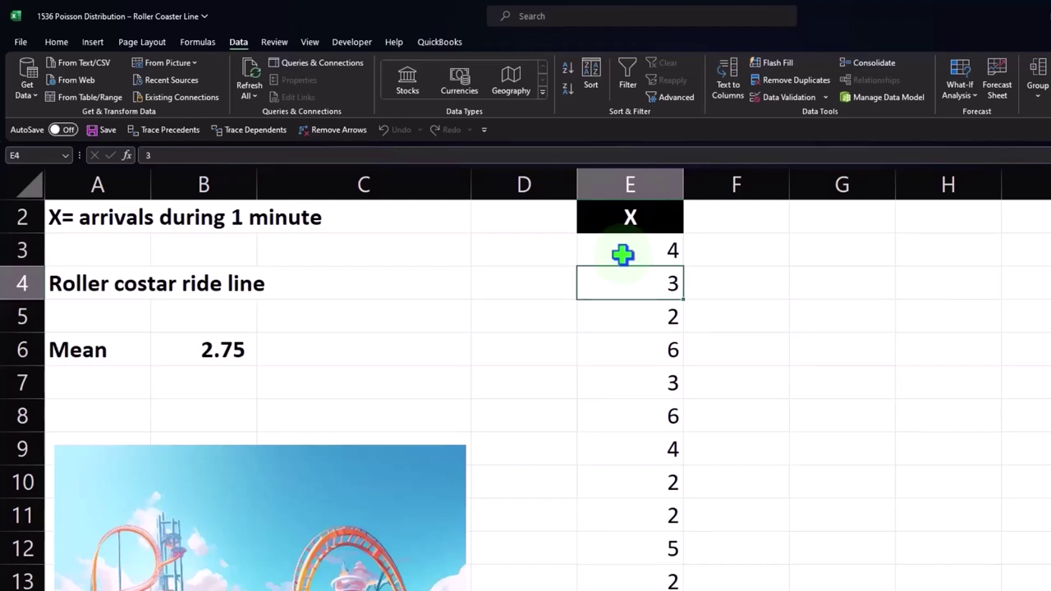
key("Down")
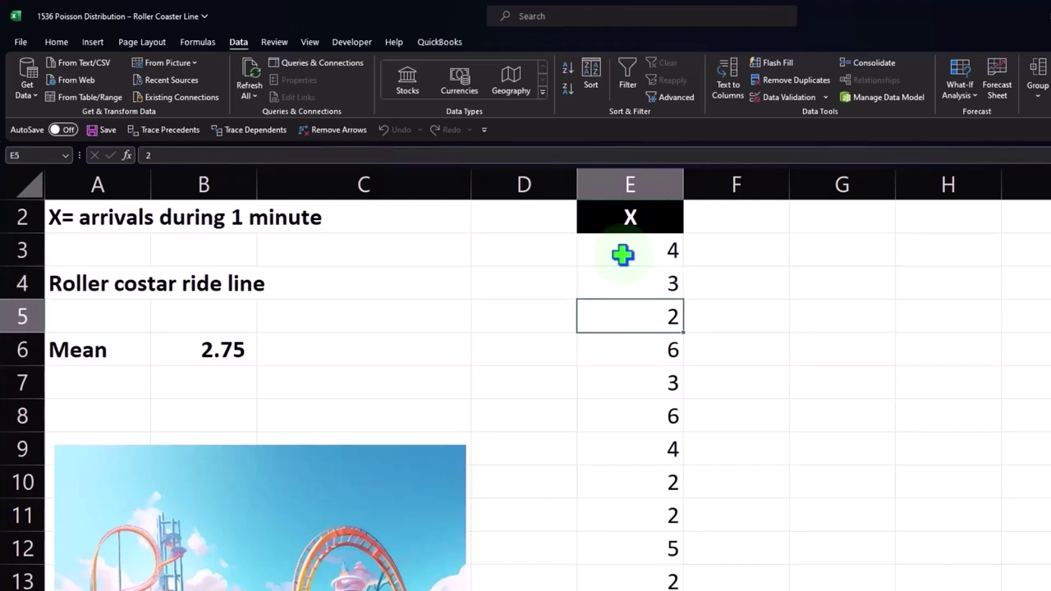
left_click(236, 354)
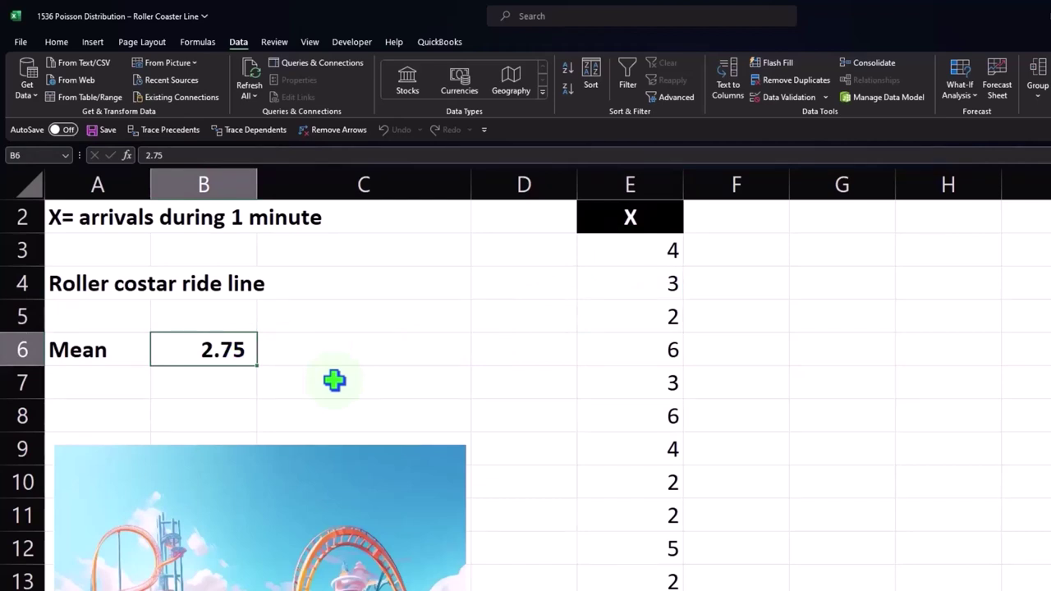
key("Right")
key("Right")
key("Right")
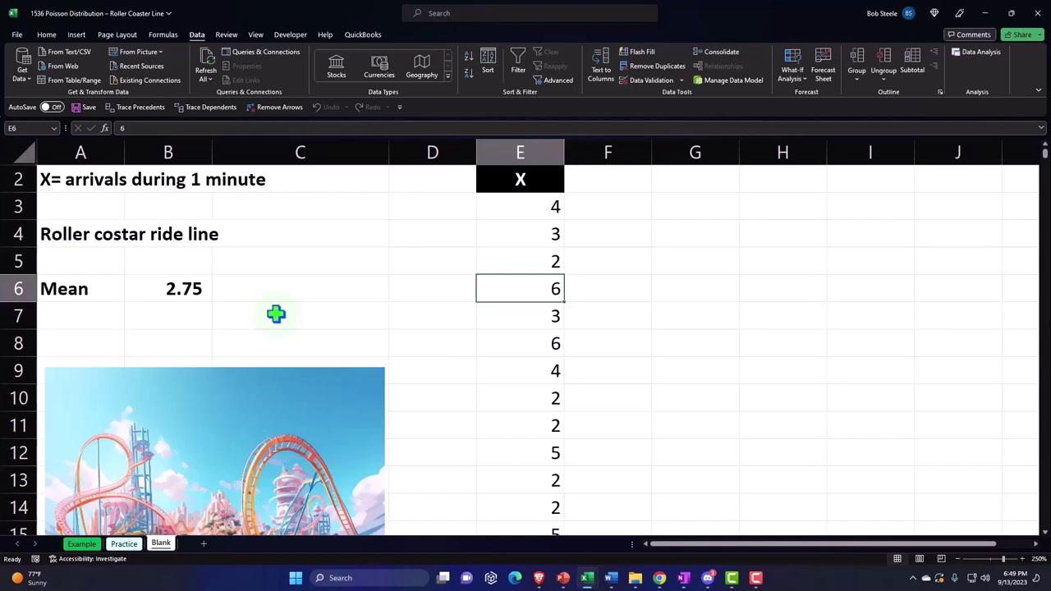
key("Up")
key("Up")
key("Up")
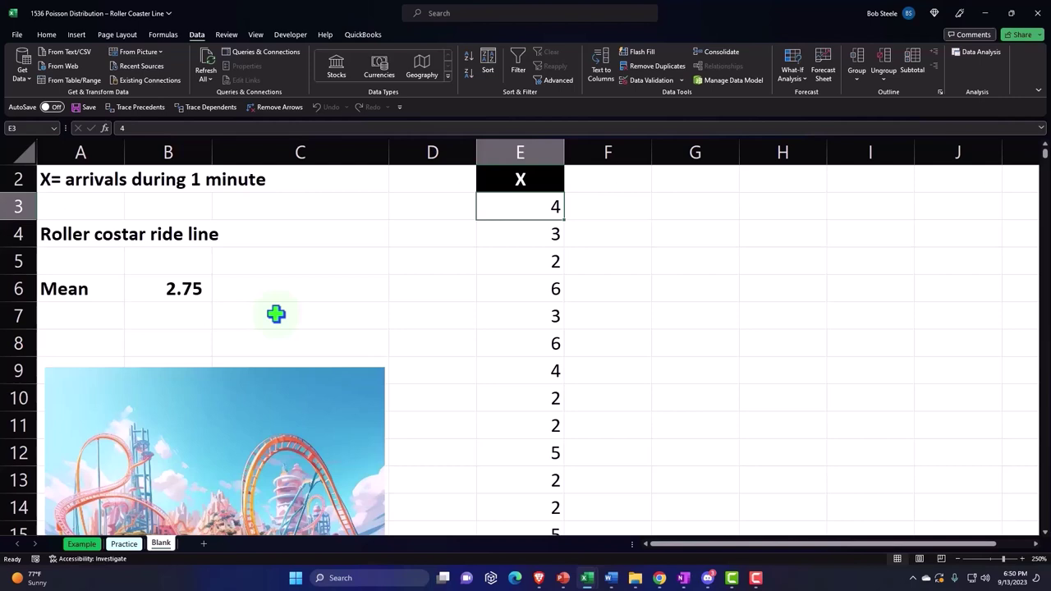
key("Down")
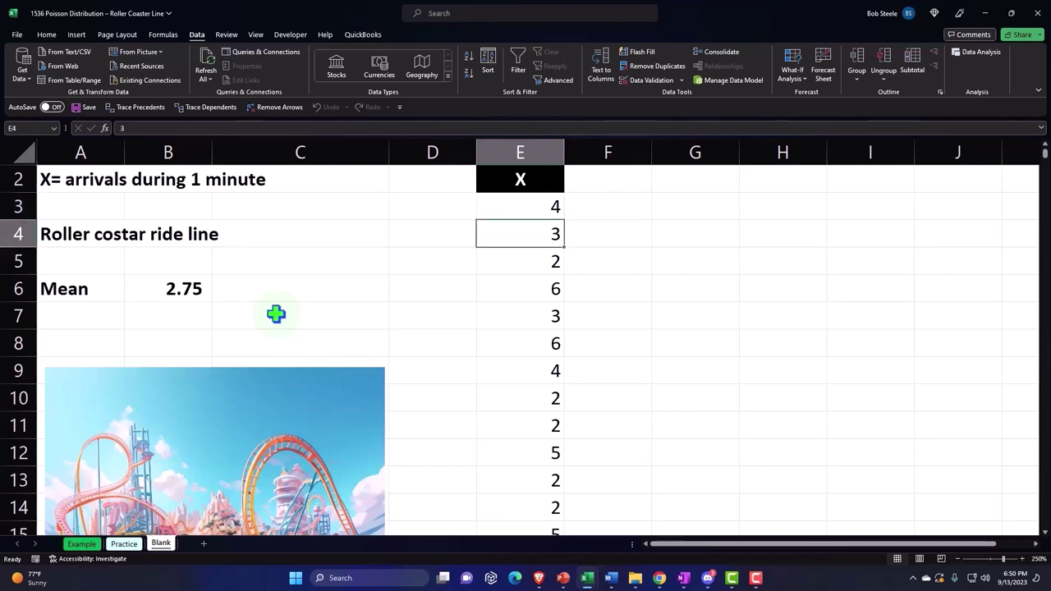
key("Down")
key("Down")
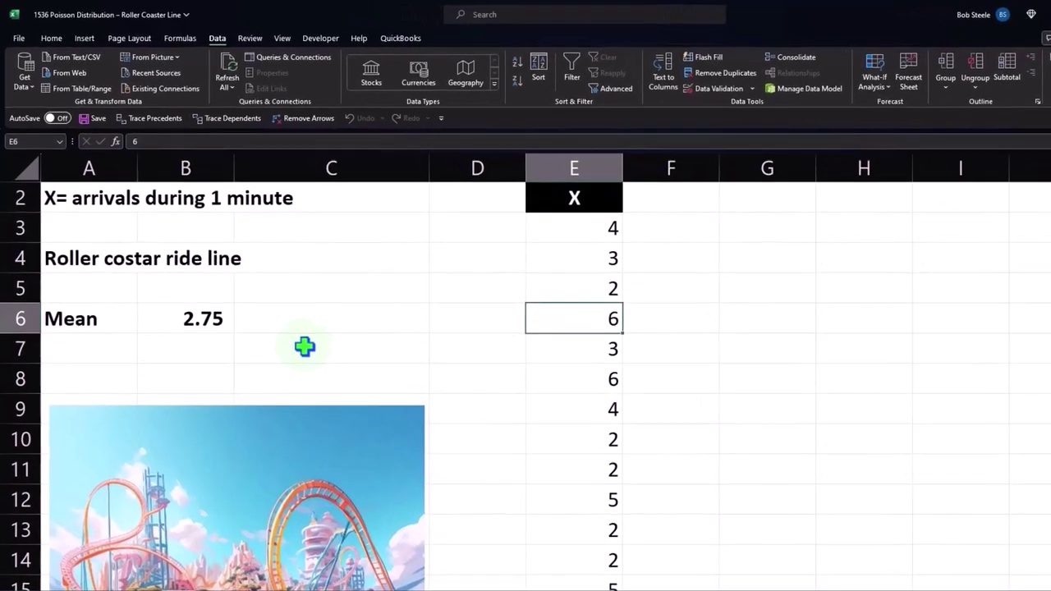
key("Down")
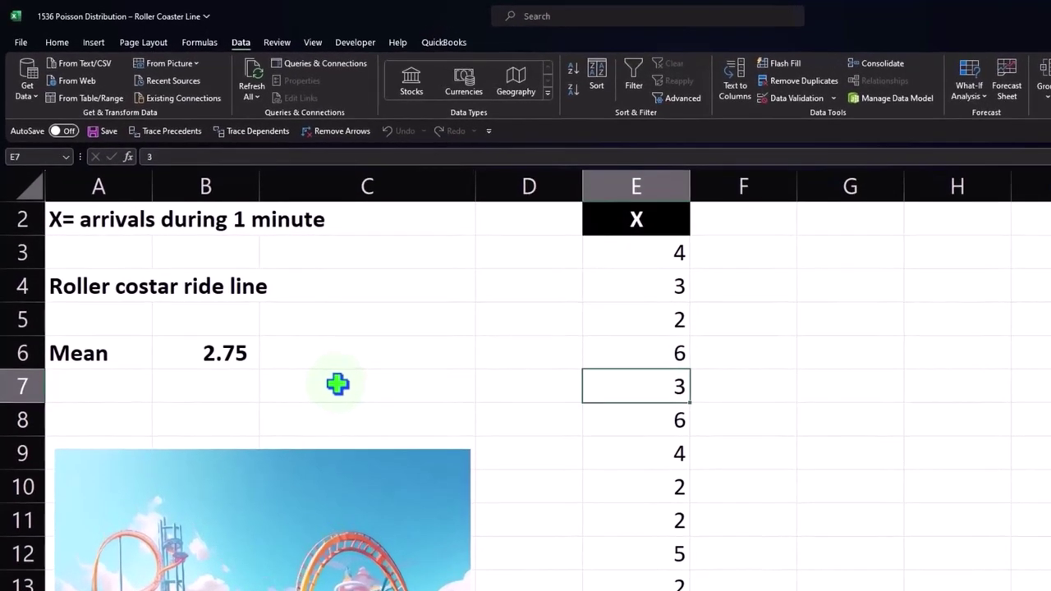
key("Down")
key("Down")
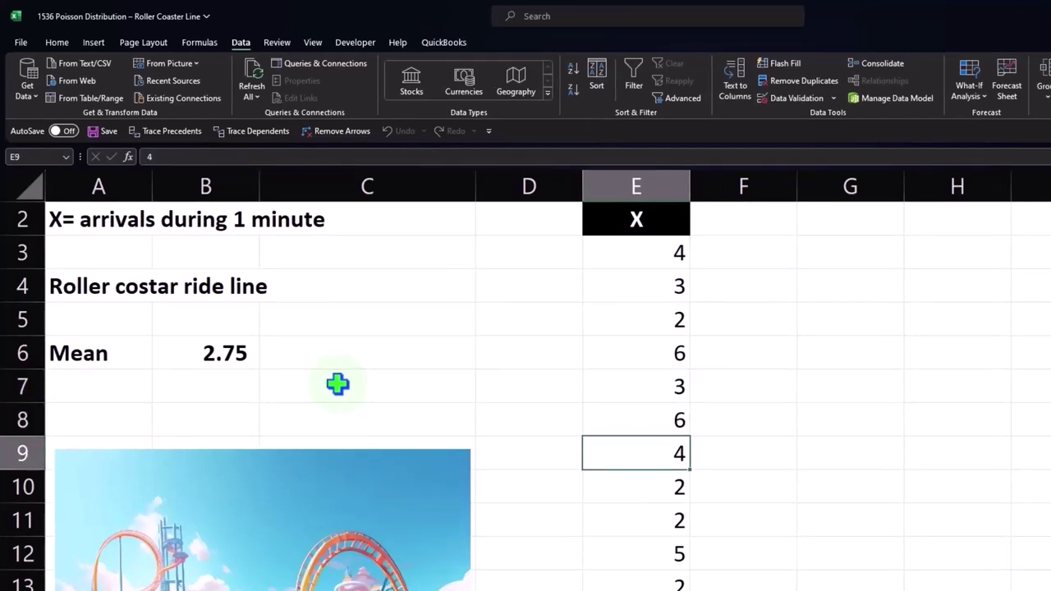
left_click(213, 350)
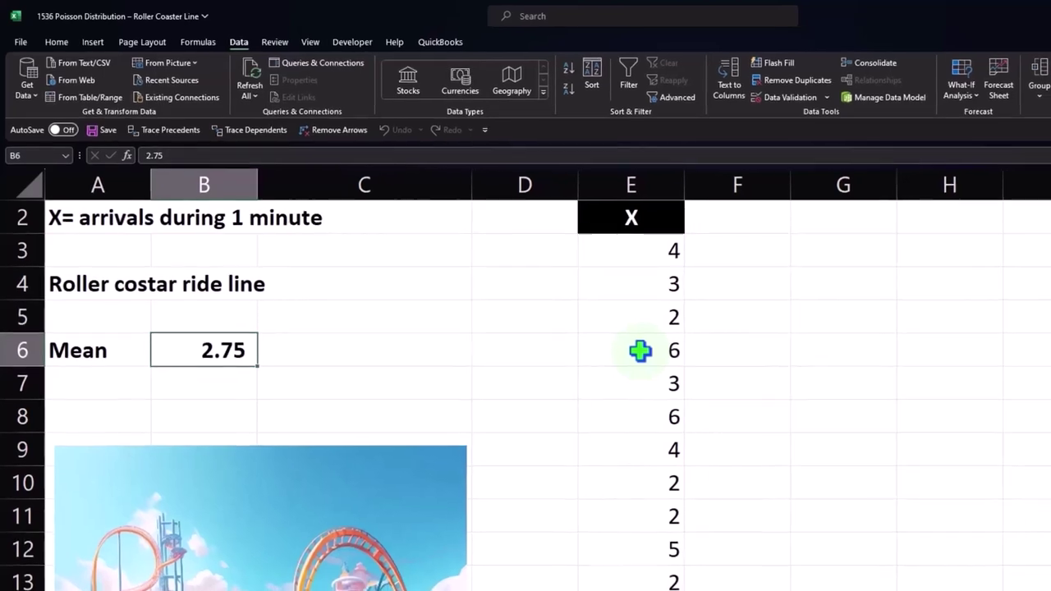
key("Up")
key("Right")
key("Right")
key("Right")
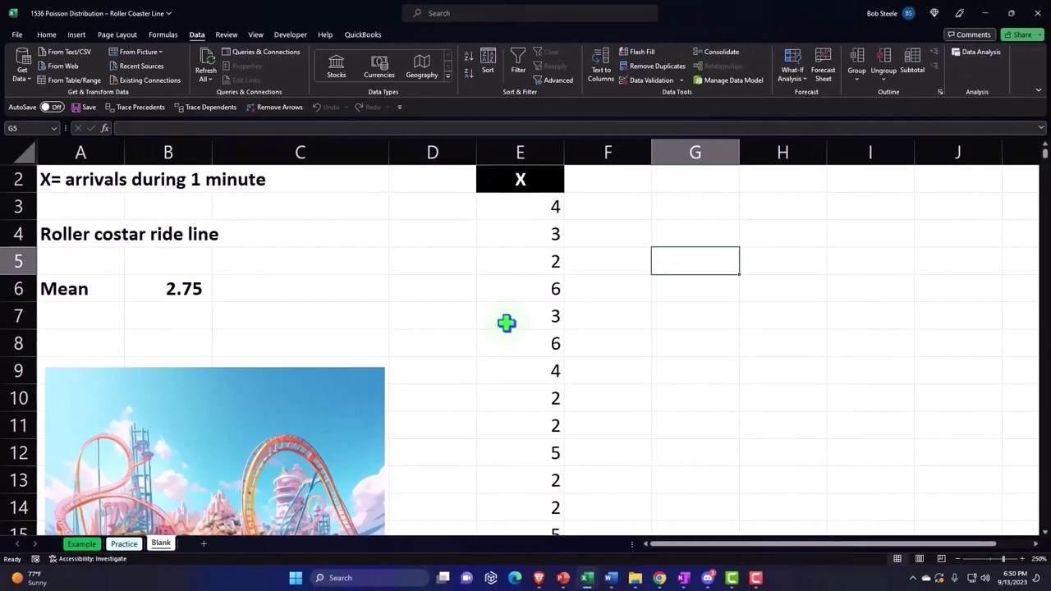
left_click(642, 287)
Enter headings # of Arrivals, Freqency and % of Total in G2:I2 and select them
left_click(680, 178)
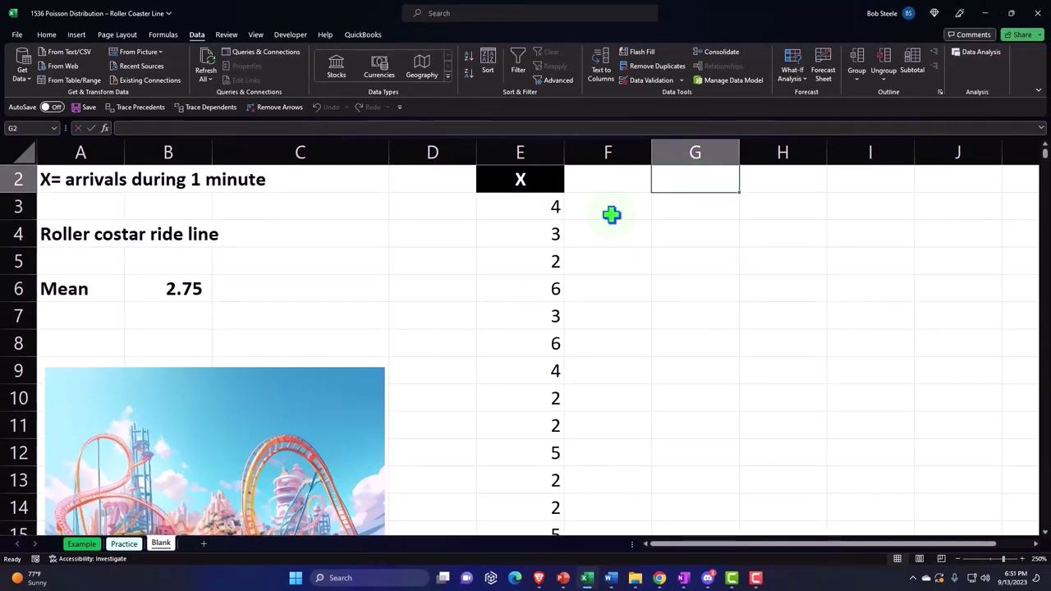
type("# of Ar")
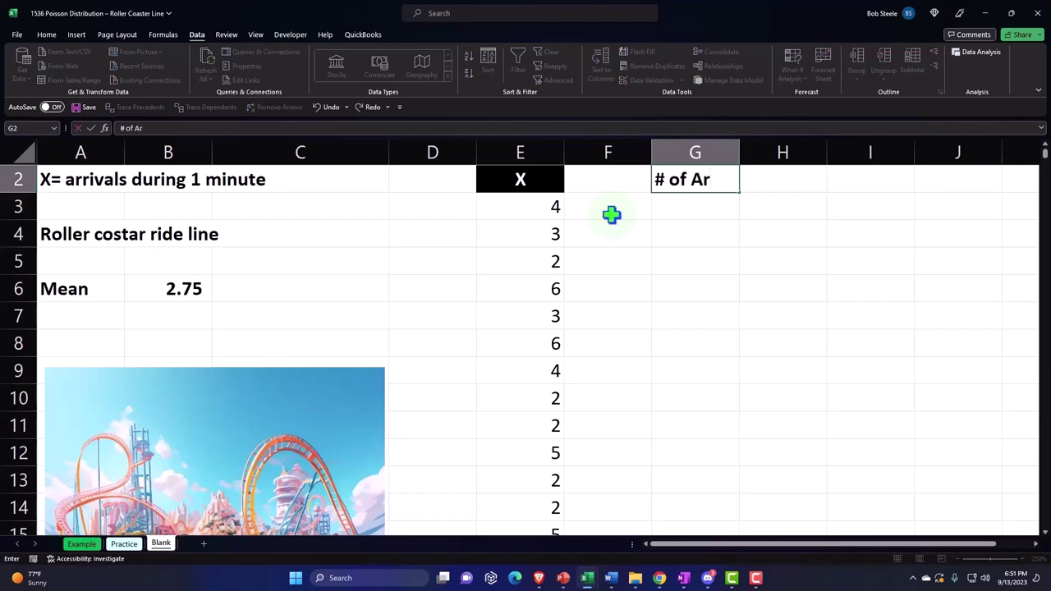
type("rivals")
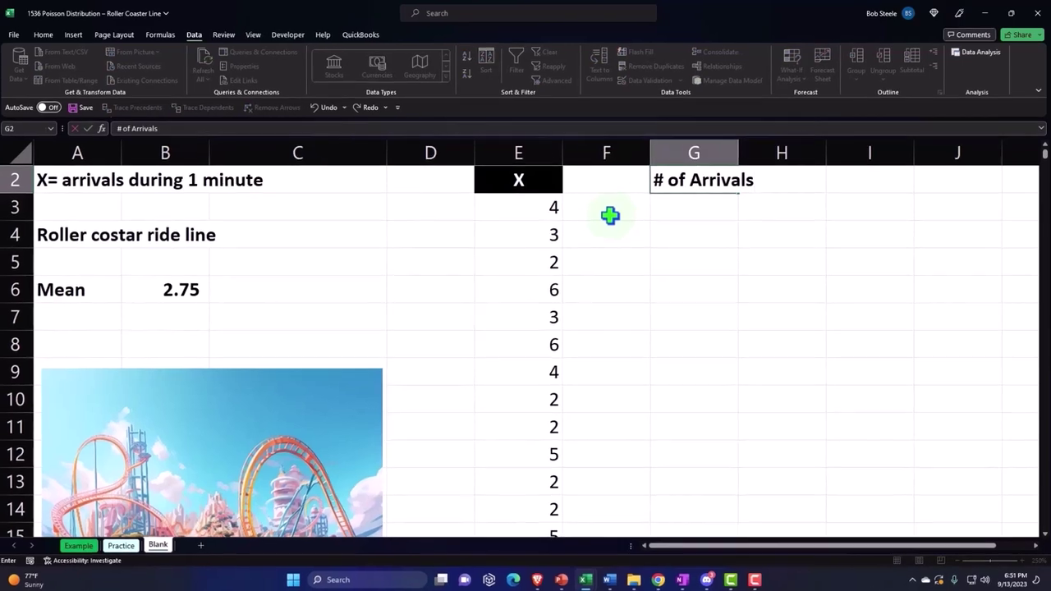
key("Tab")
type("Fre")
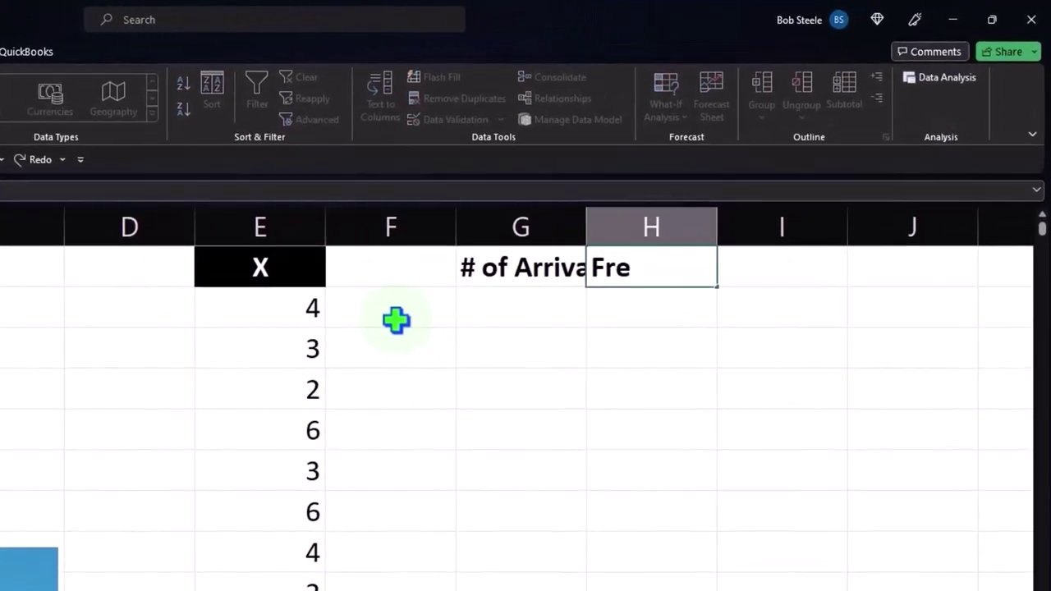
type("qency")
key("Tab")
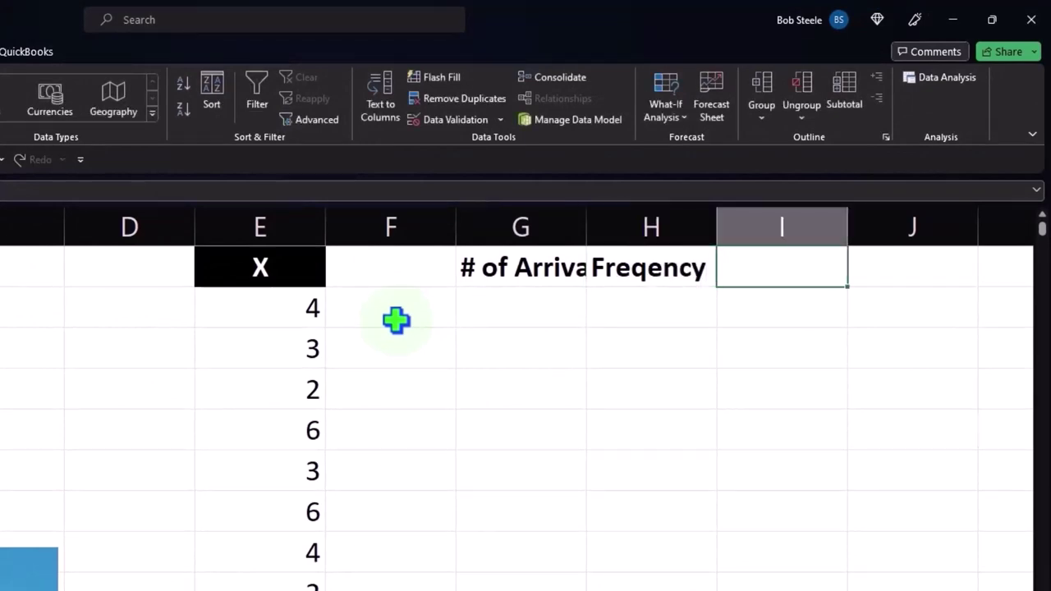
type("% of")
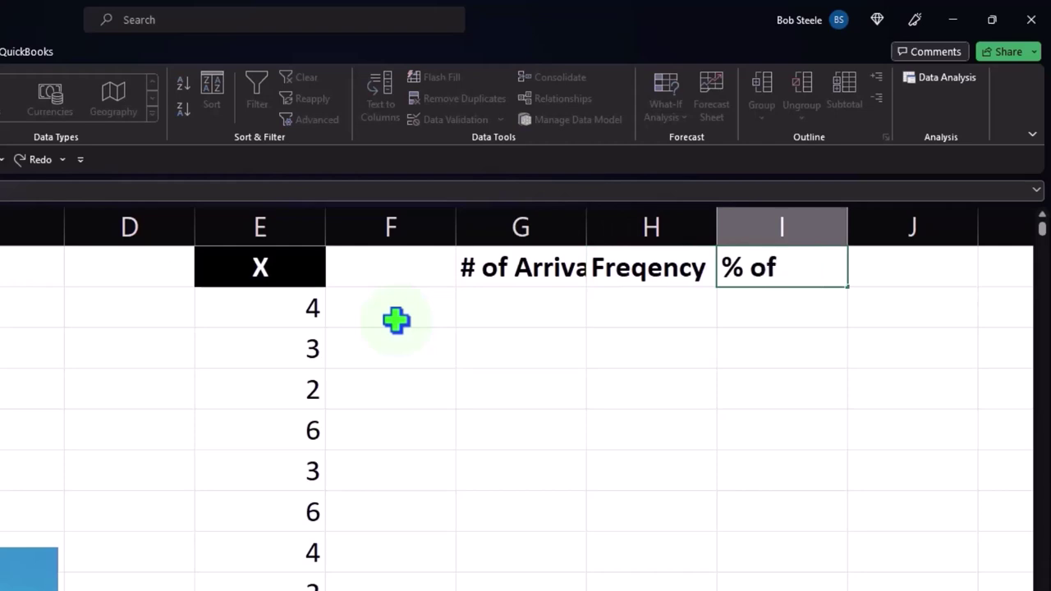
type(" Total")
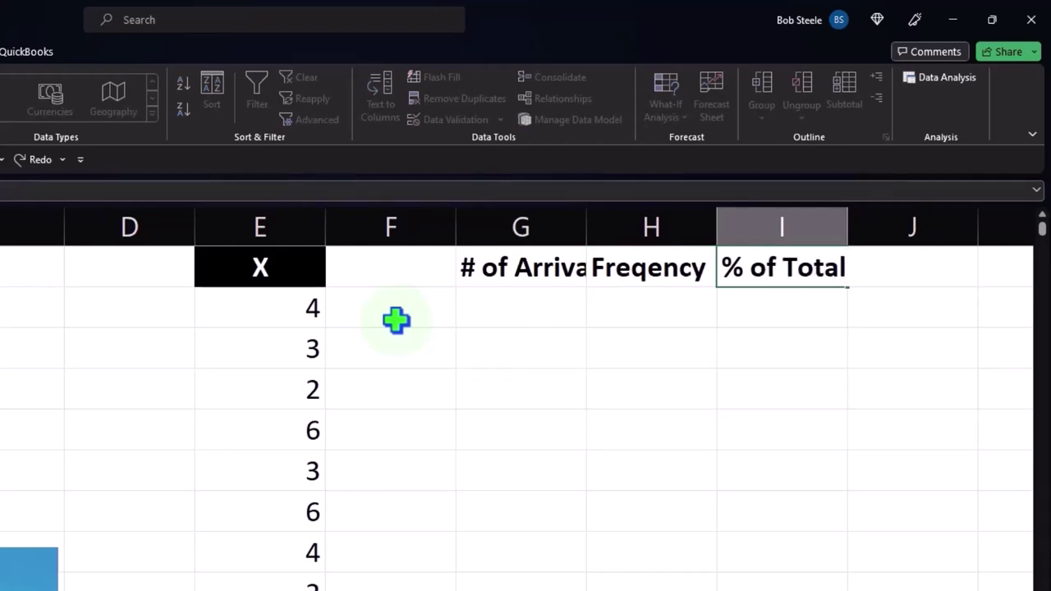
key("Return")
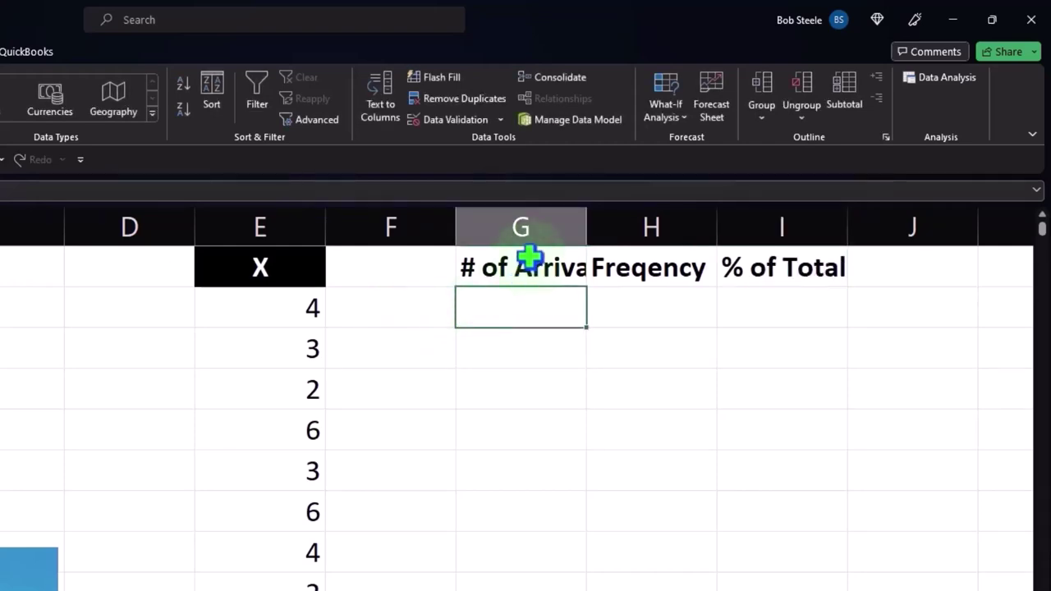
left_click_drag(530, 261, 737, 267)
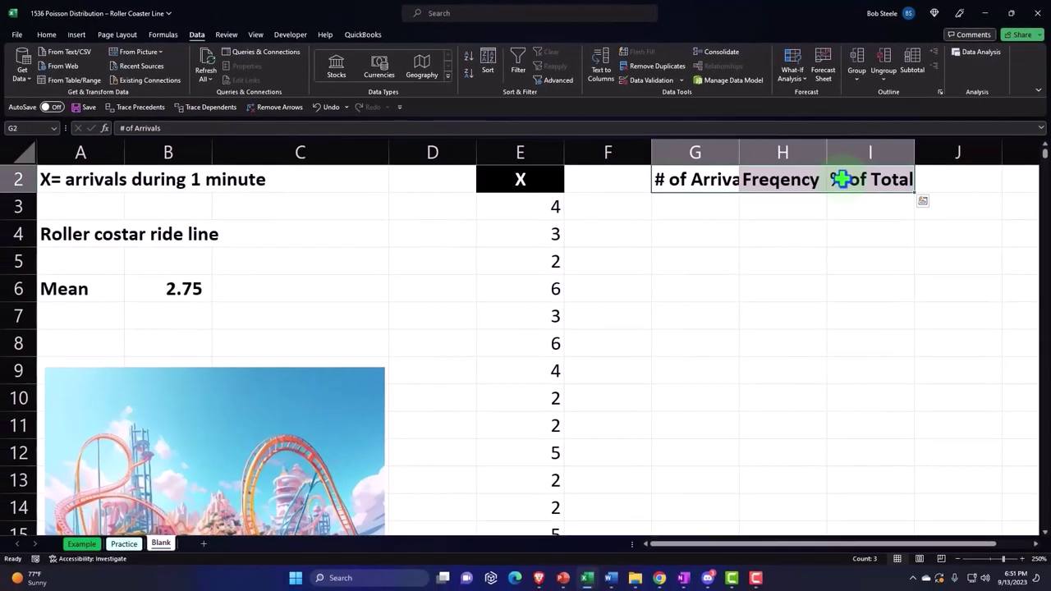
left_click(47, 36)
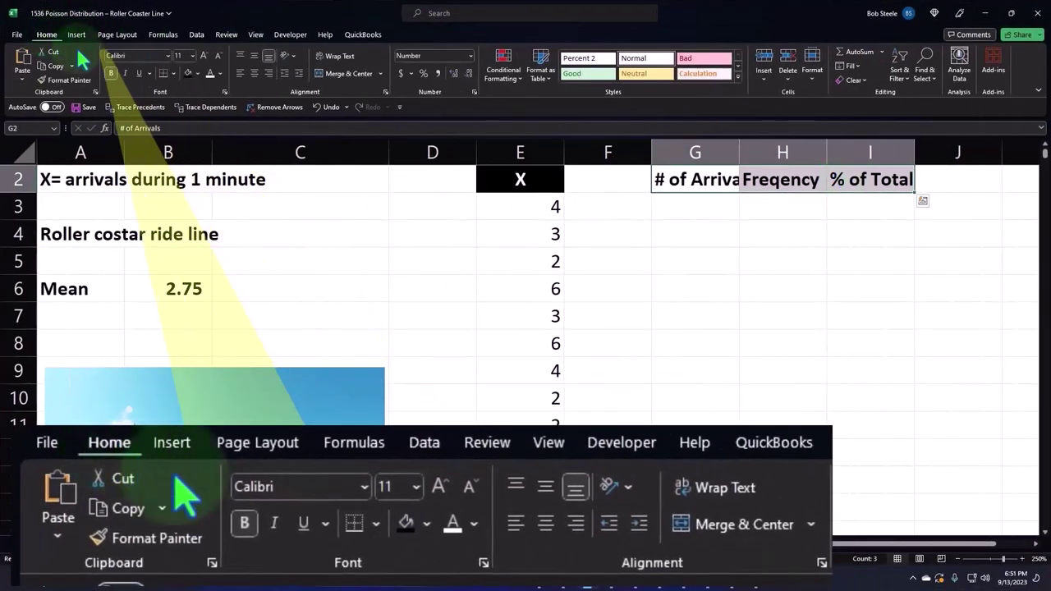
Style G2:I2 with black fill, white font, centre alignment and Wrap Text
left_click(188, 73)
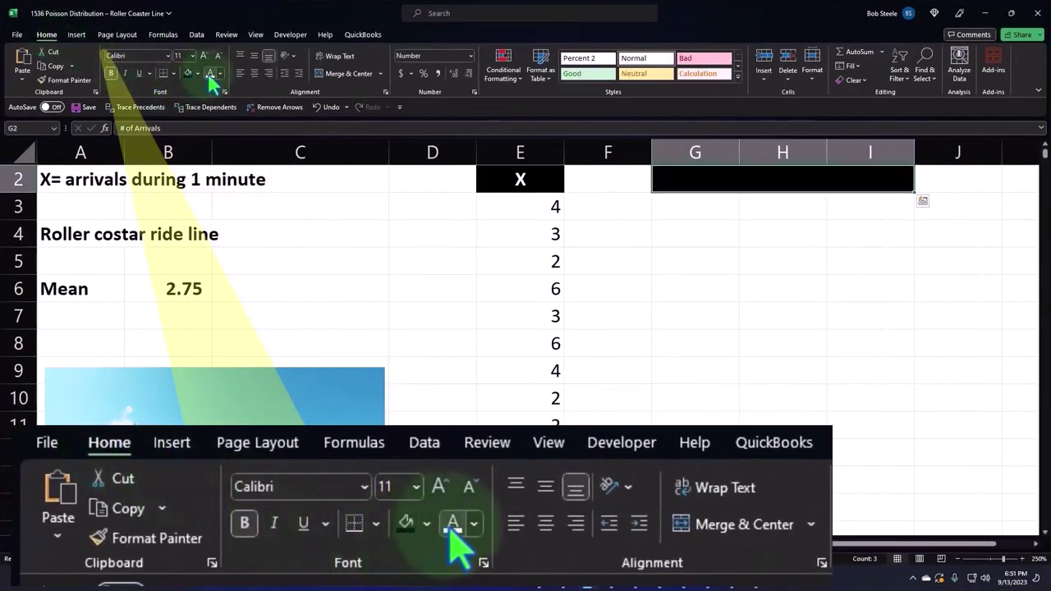
left_click(210, 73)
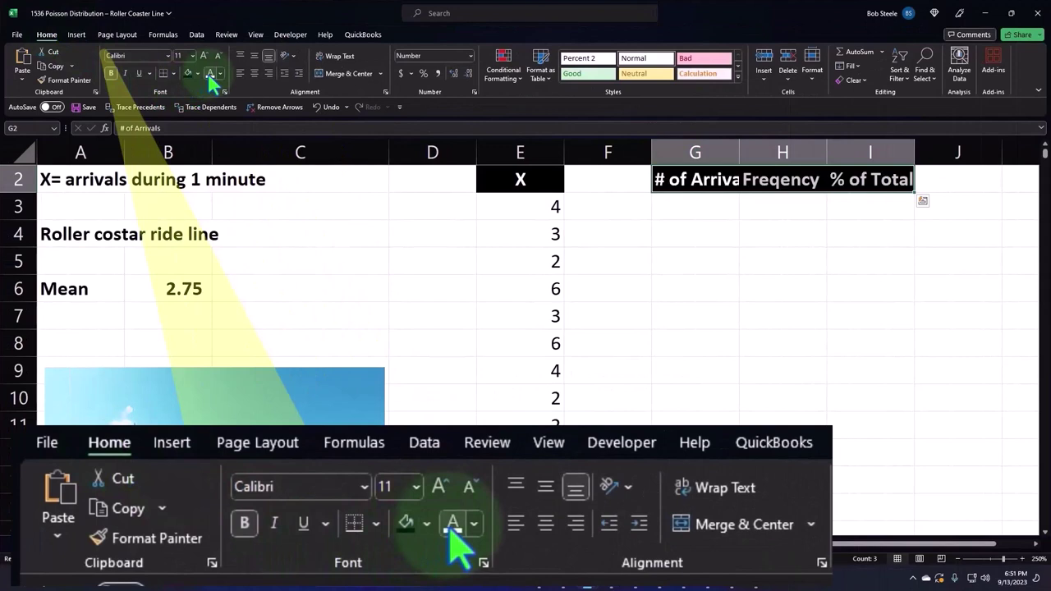
left_click(253, 73)
left_click(339, 56)
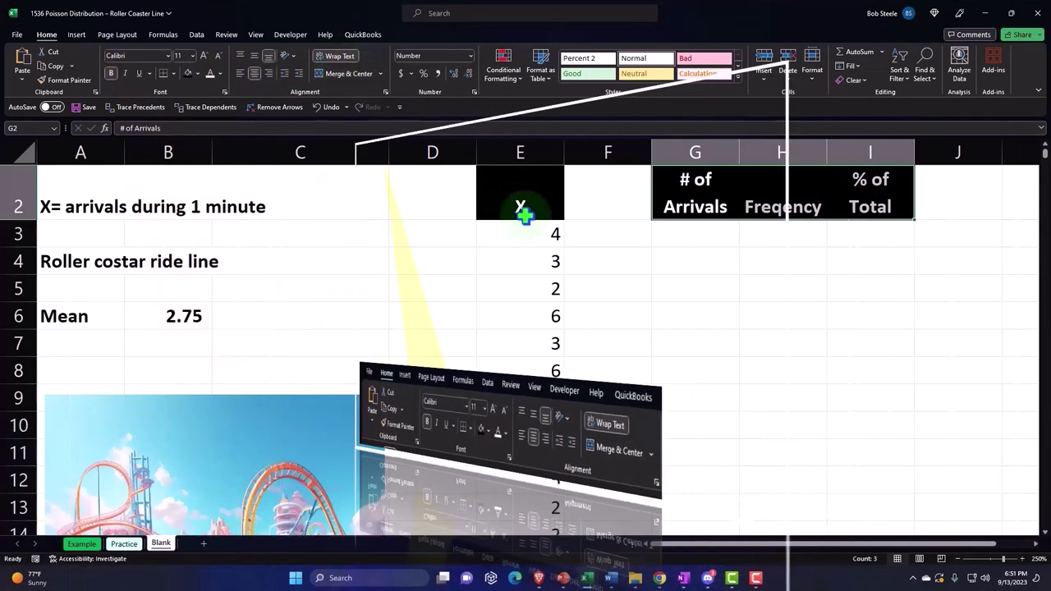
left_click(666, 235)
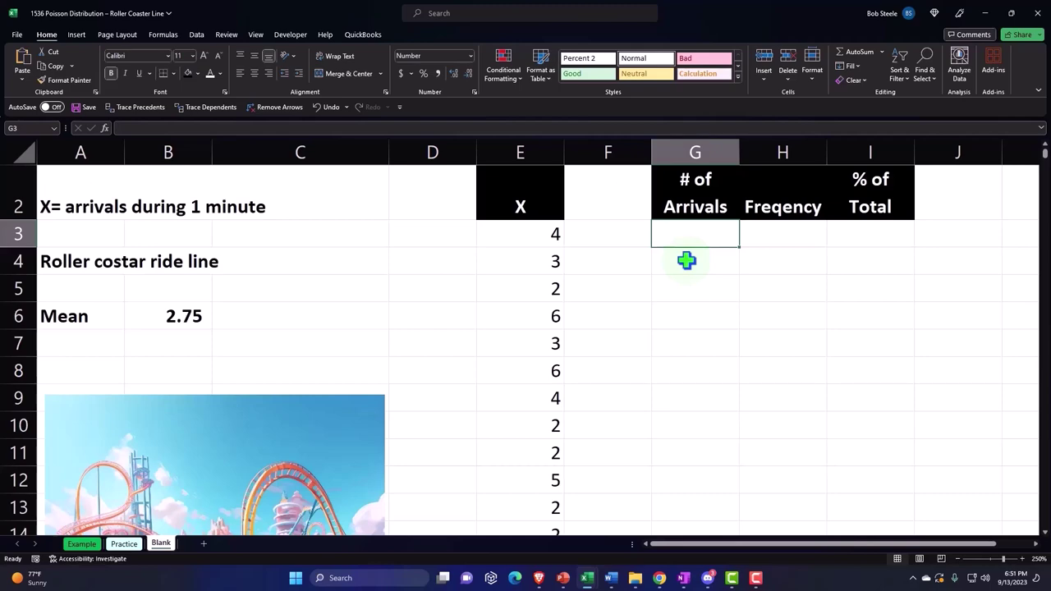
scroll(685, 261, "down", 2)
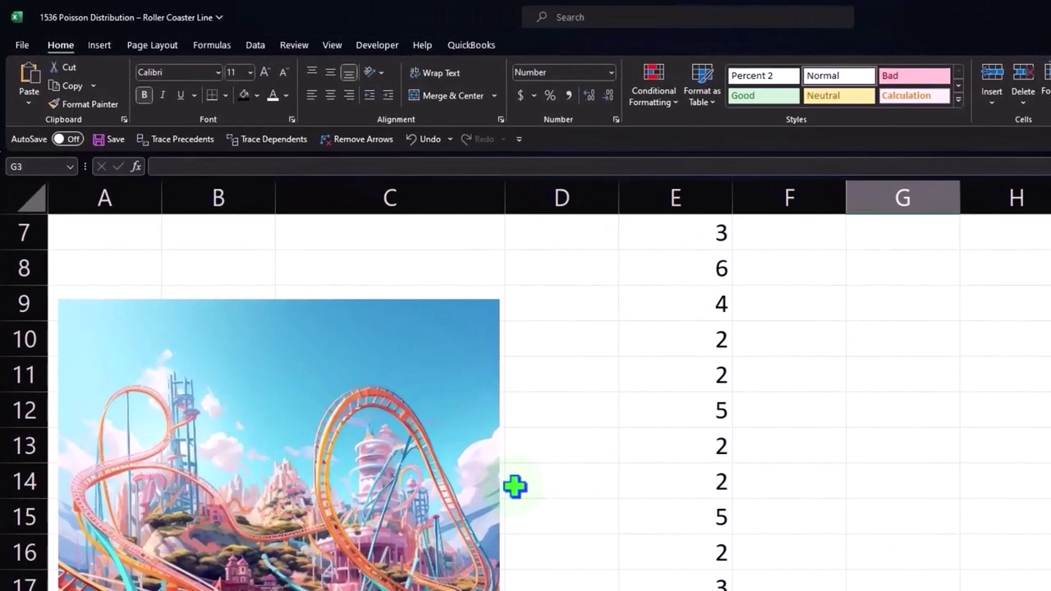
scroll(514, 486, "up", 2)
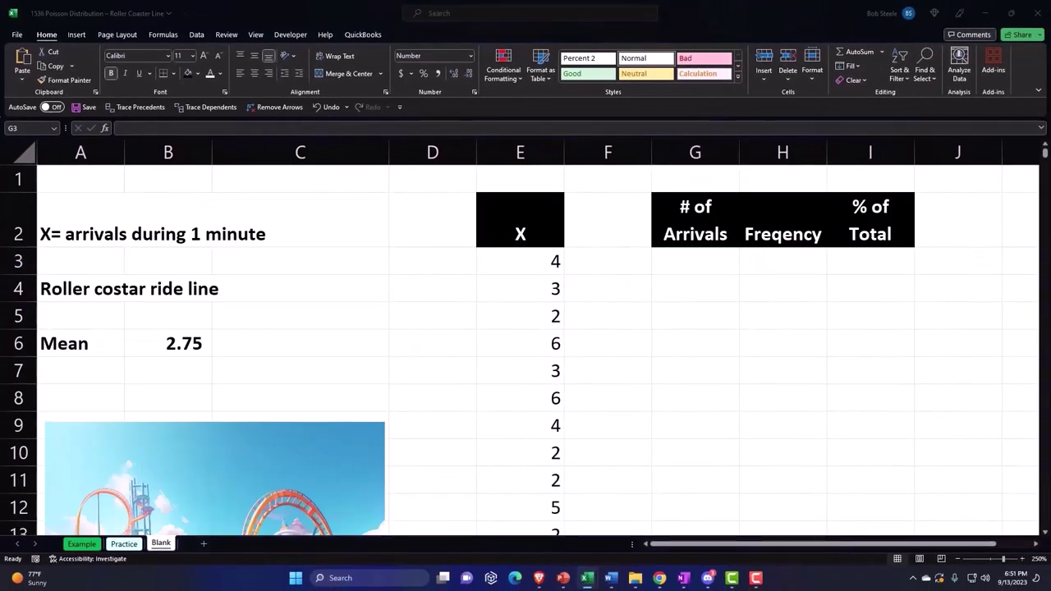
Enter 0 and 1 in G3:G4 and fill the series down to 29 in G32
left_click(694, 256)
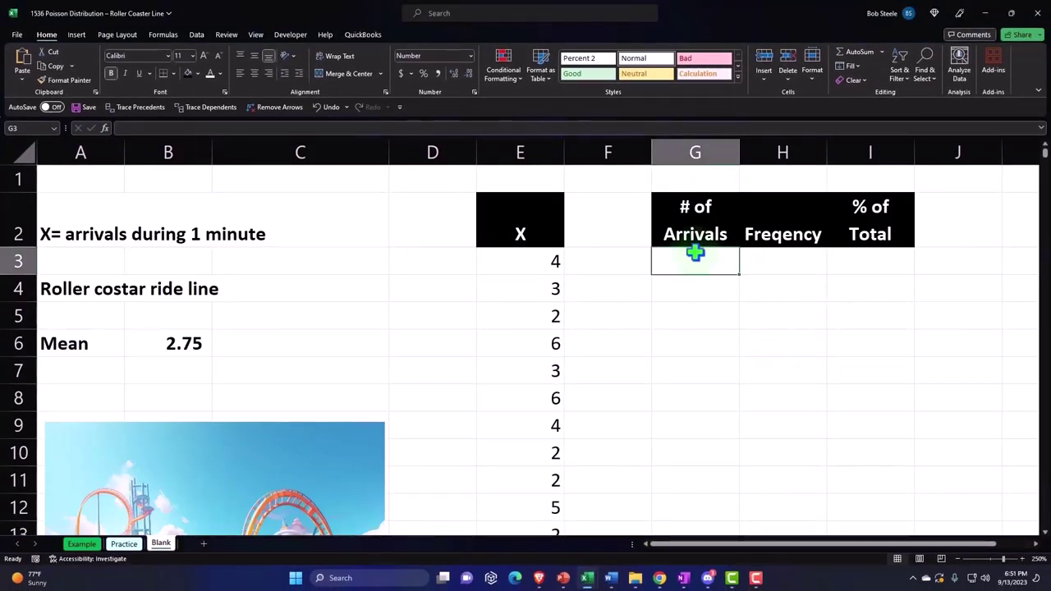
type("0")
key("Return")
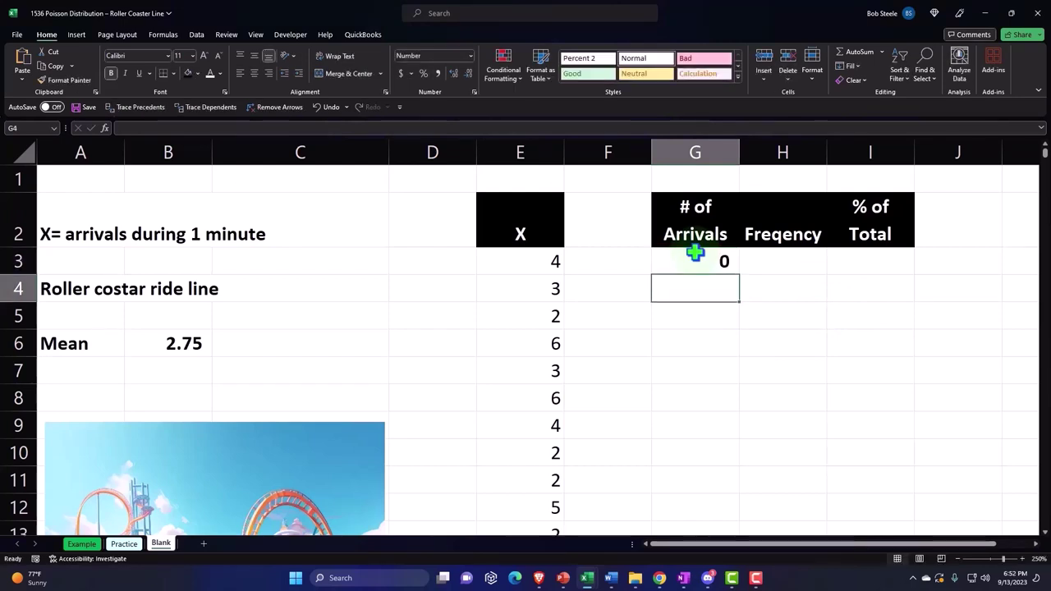
type("1")
key("Return")
left_click_drag(695, 256, 696, 281)
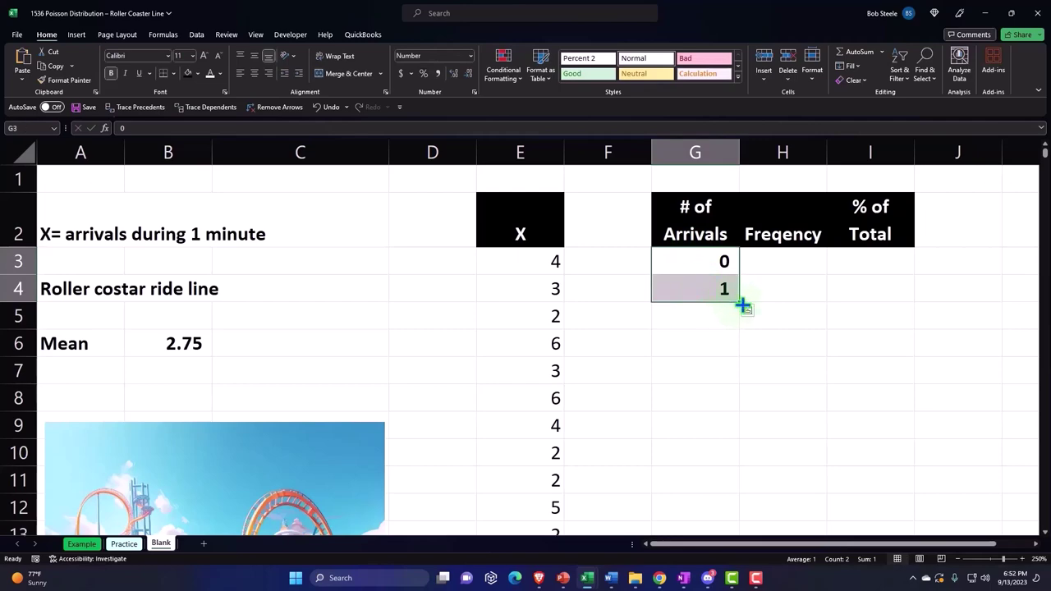
left_click_drag(743, 307, 749, 558)
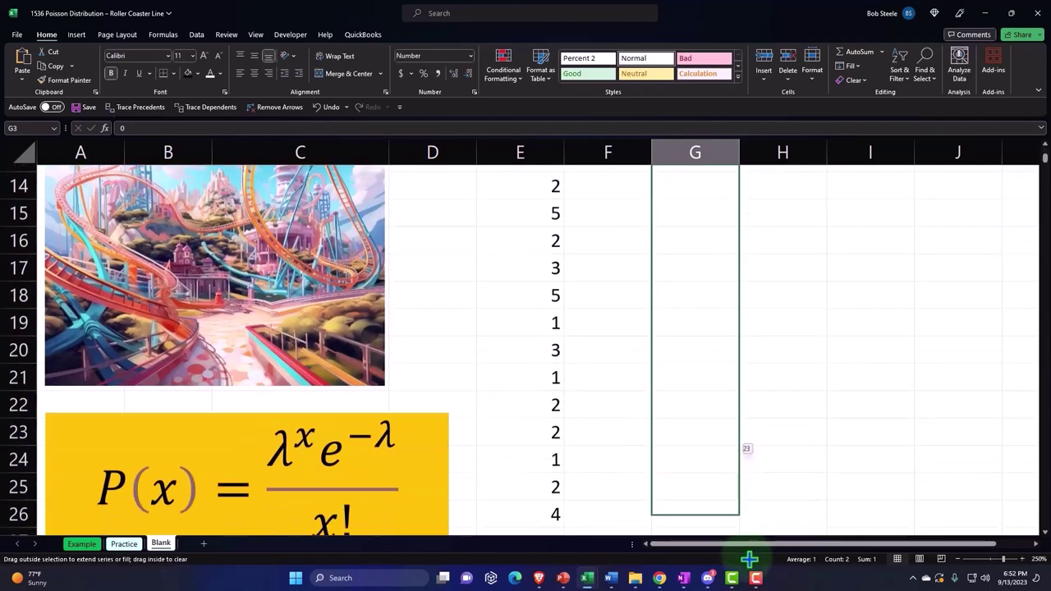
left_click_drag(749, 559, 737, 330)
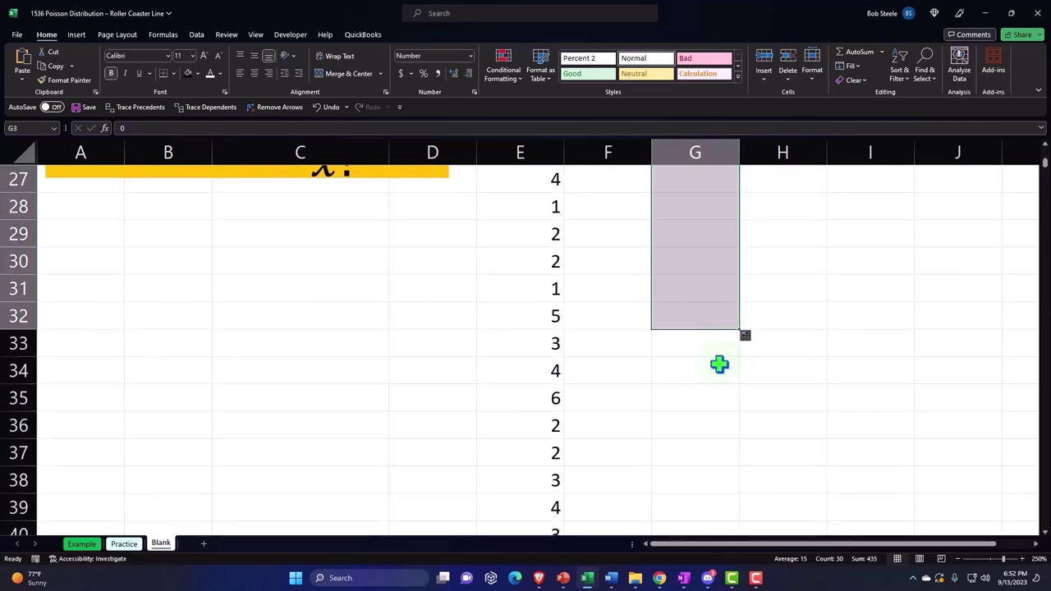
scroll(719, 364, "up", 5)
scroll(719, 365, "up", 4)
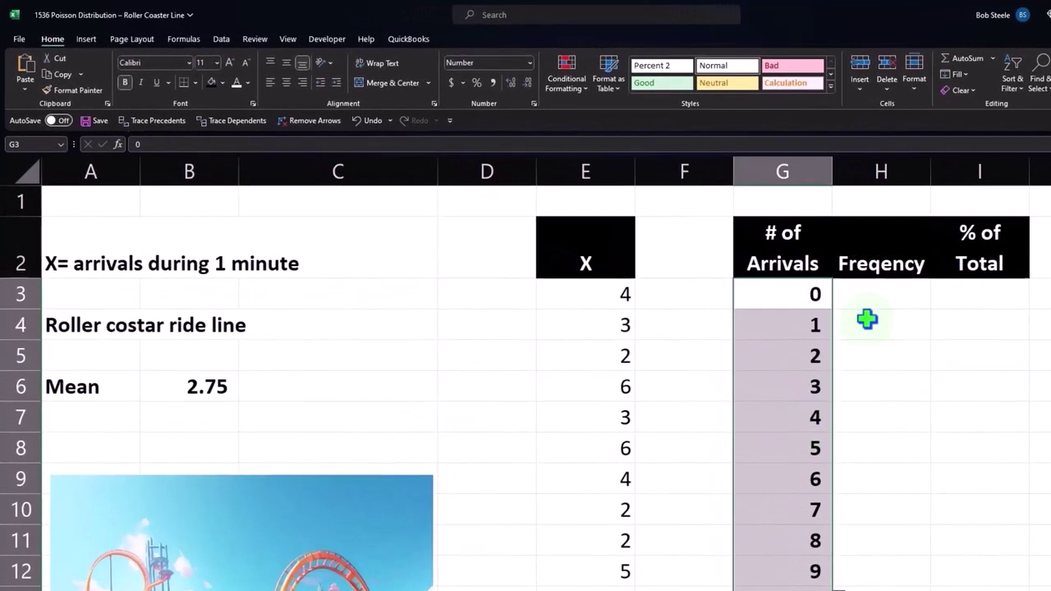
left_click(868, 295)
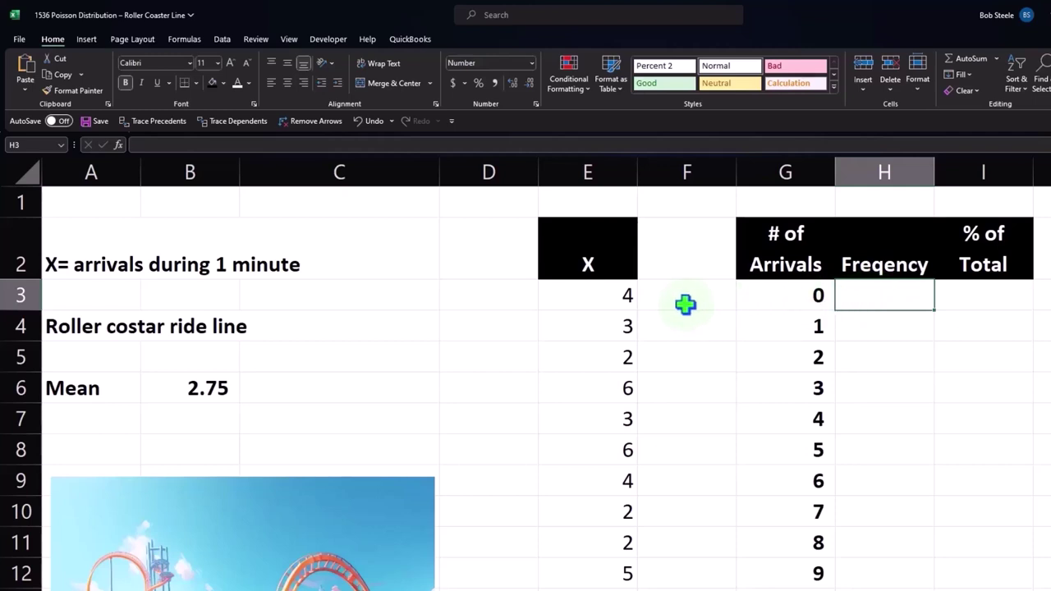
type("=count")
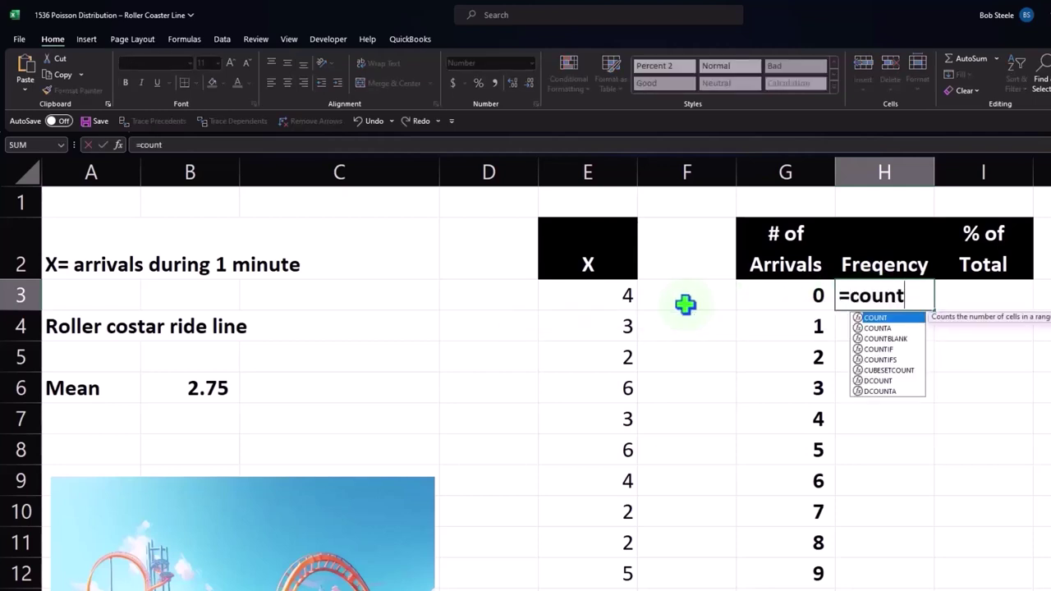
type("if")
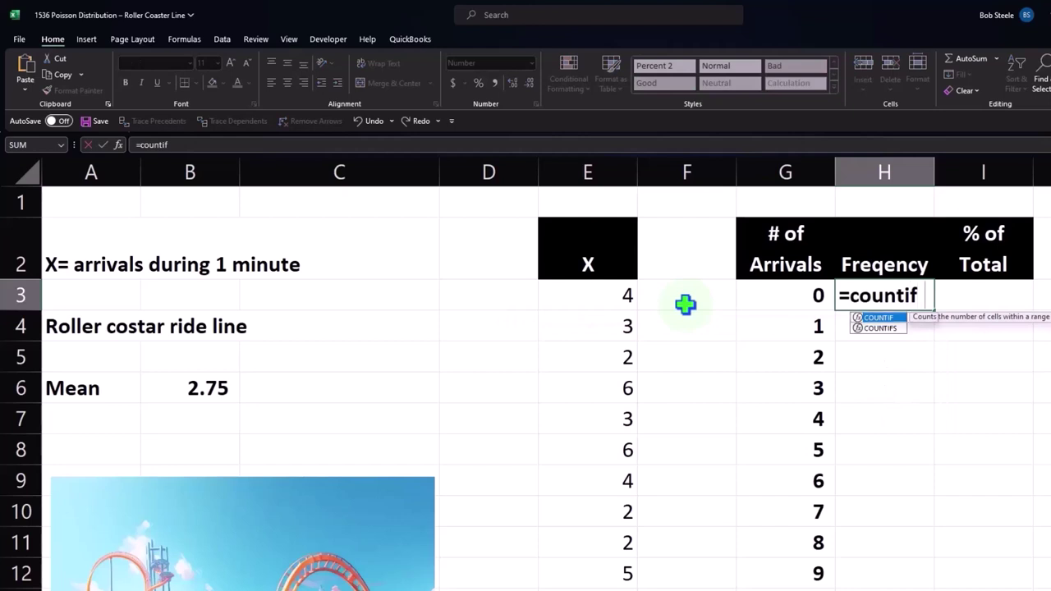
type("(")
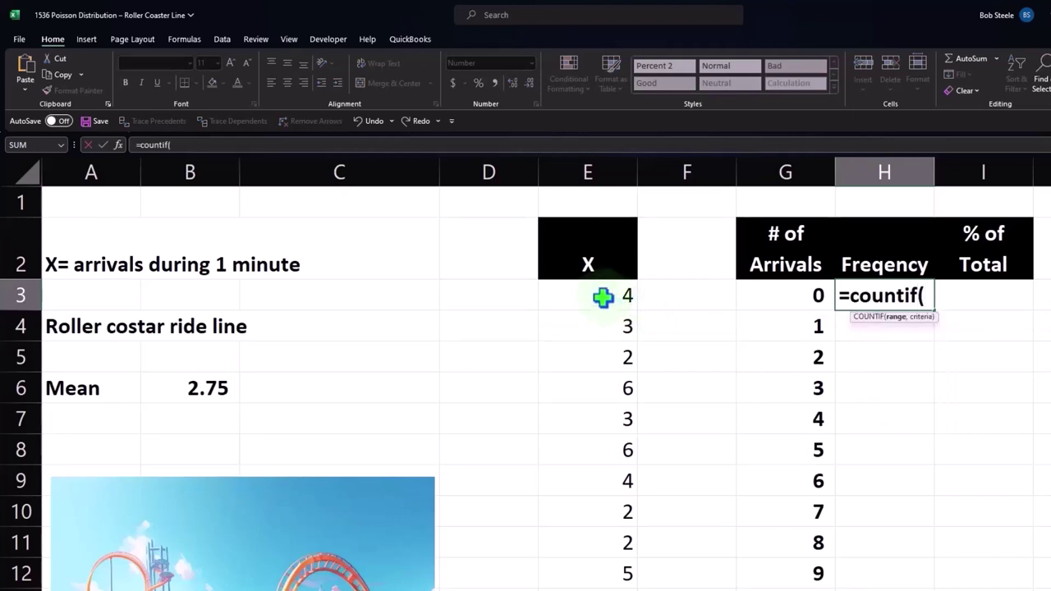
left_click(602, 296)
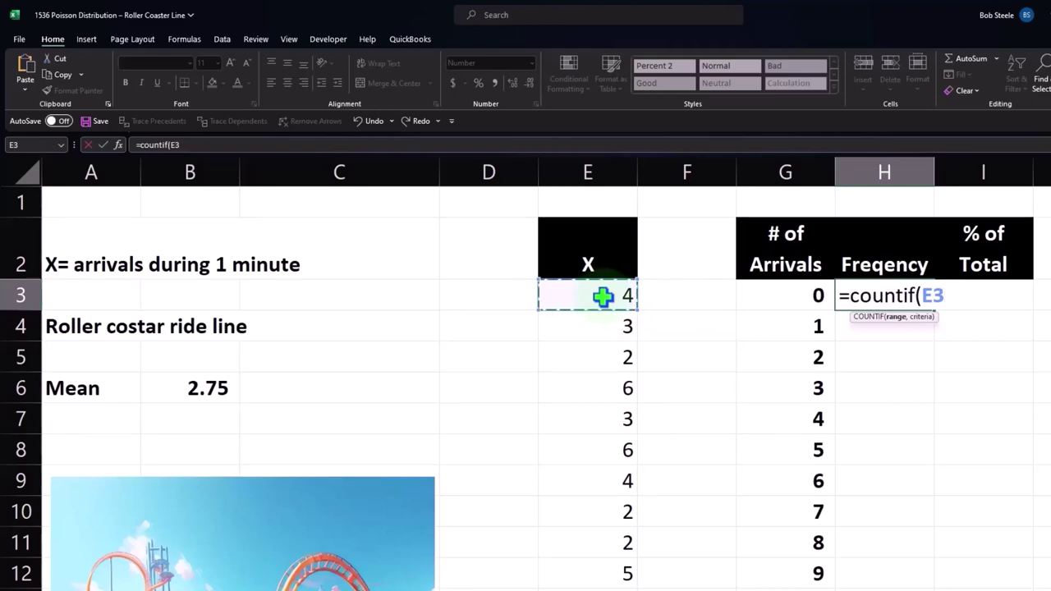
key("ctrl+shift+Down")
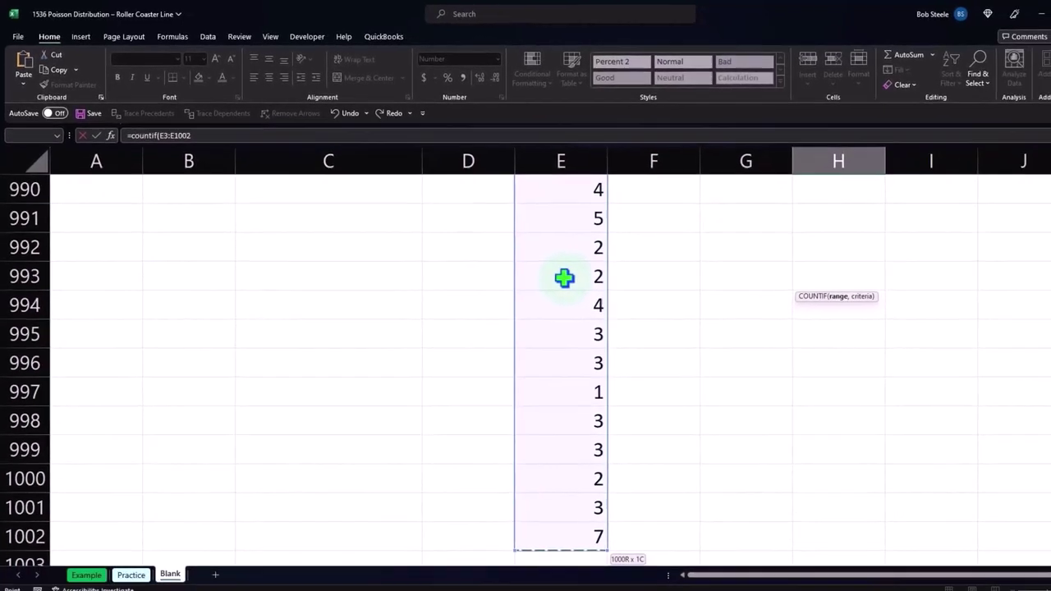
key("ctrl+BackSpace")
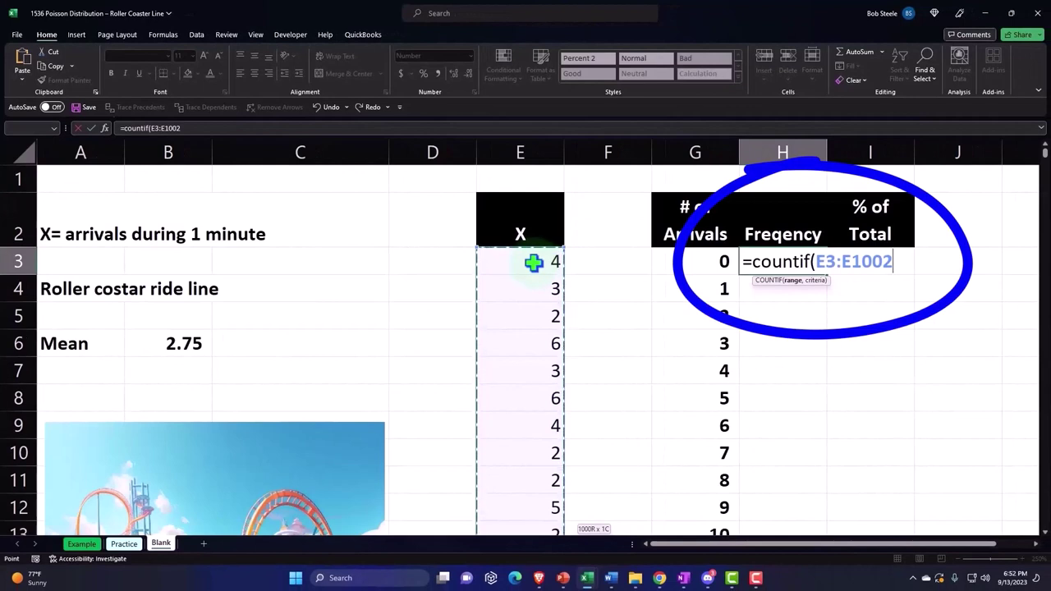
type(",")
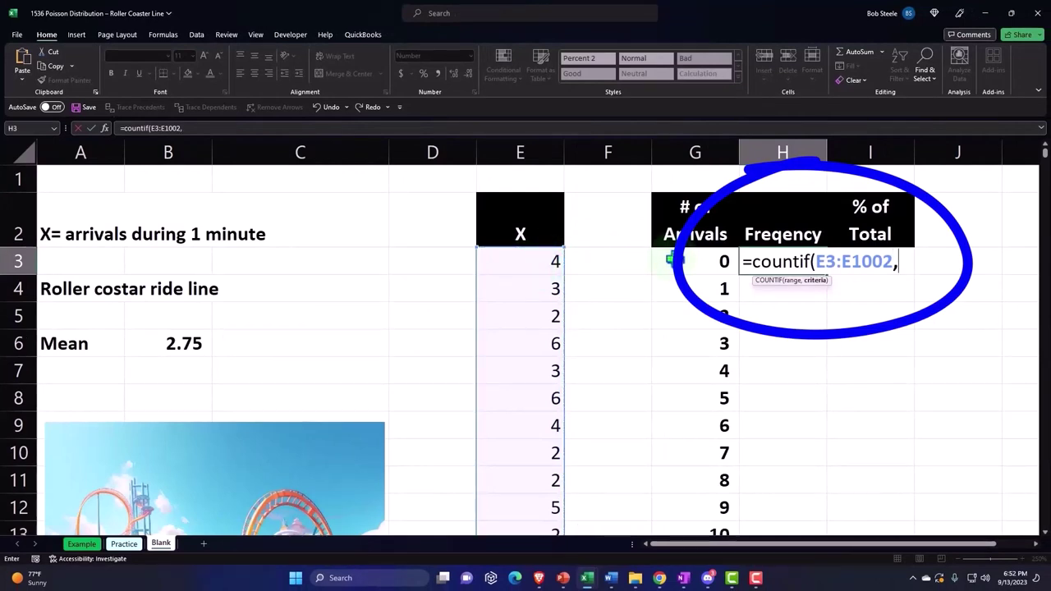
left_click(672, 261)
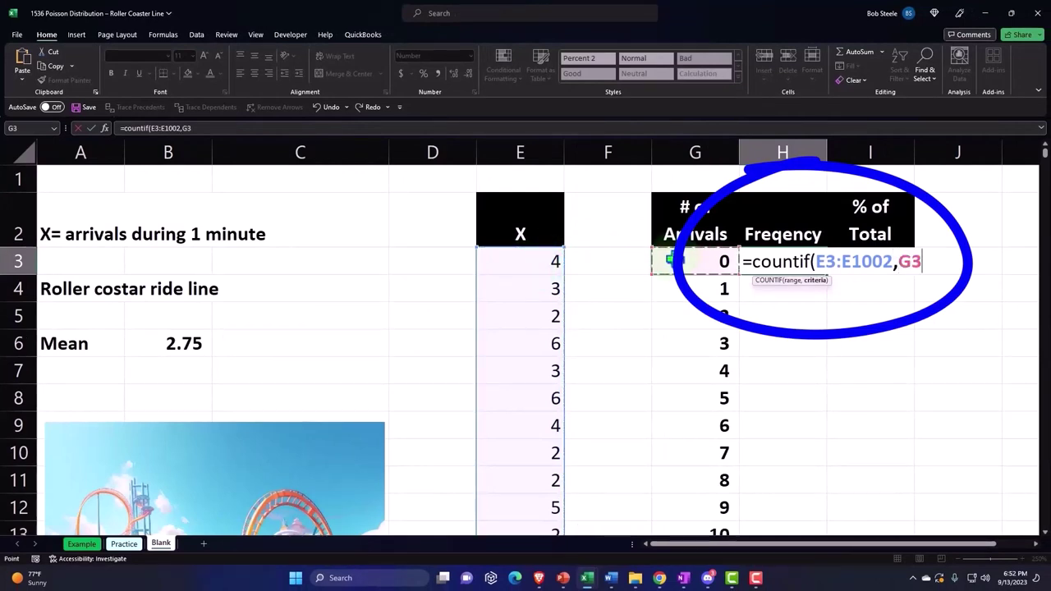
key("Return")
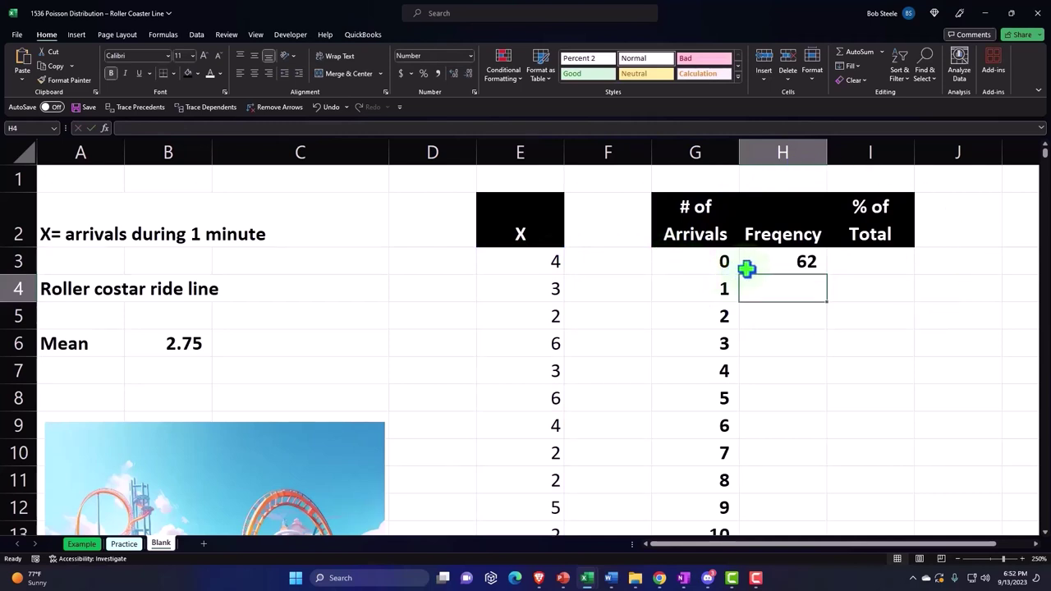
left_click(548, 265)
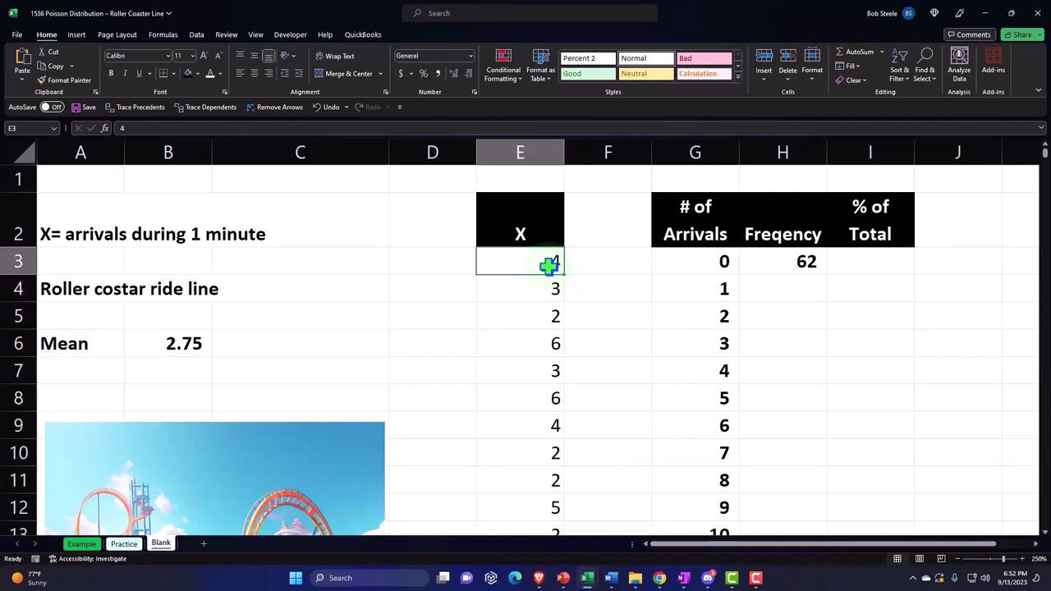
key("Right")
key("Right")
key("Right")
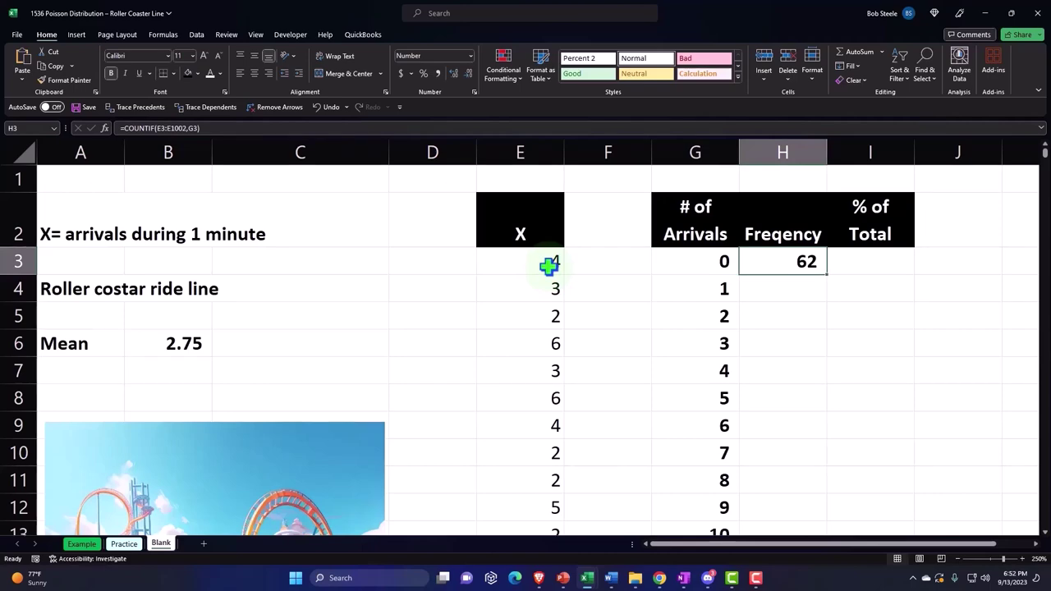
key("Delete")
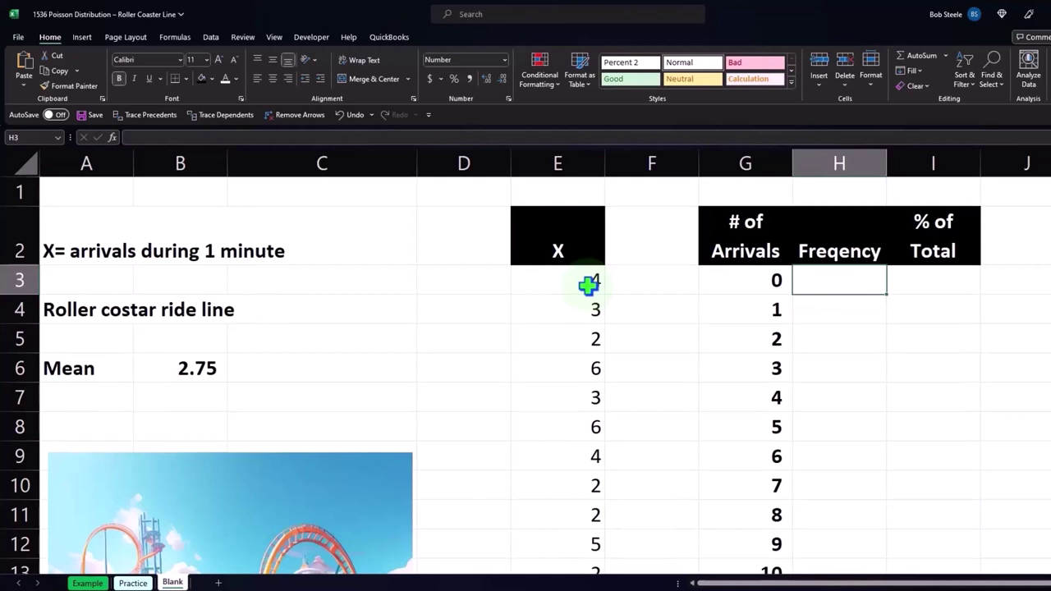
Enter =FREQUENCY(E3:E1002,G3:G31) in H3 so the counts spill down
type("=")
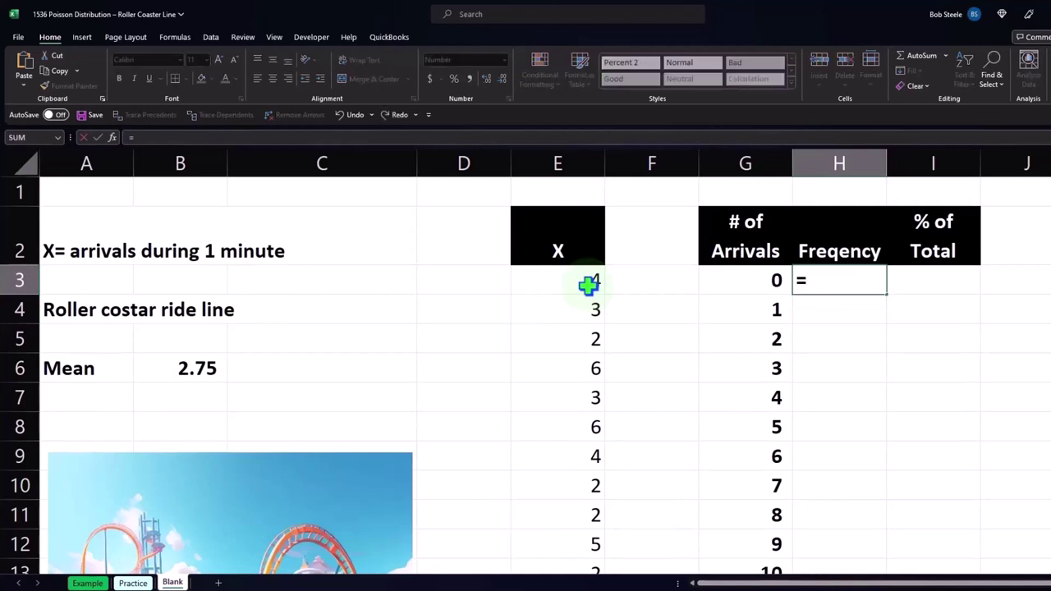
type("fre")
key("Tab")
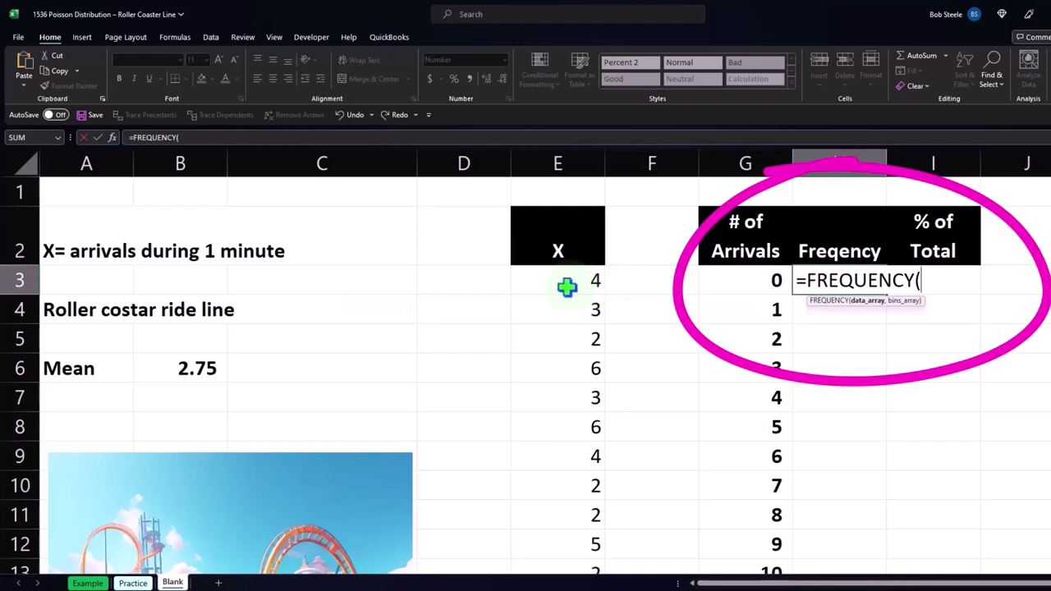
left_click(565, 284)
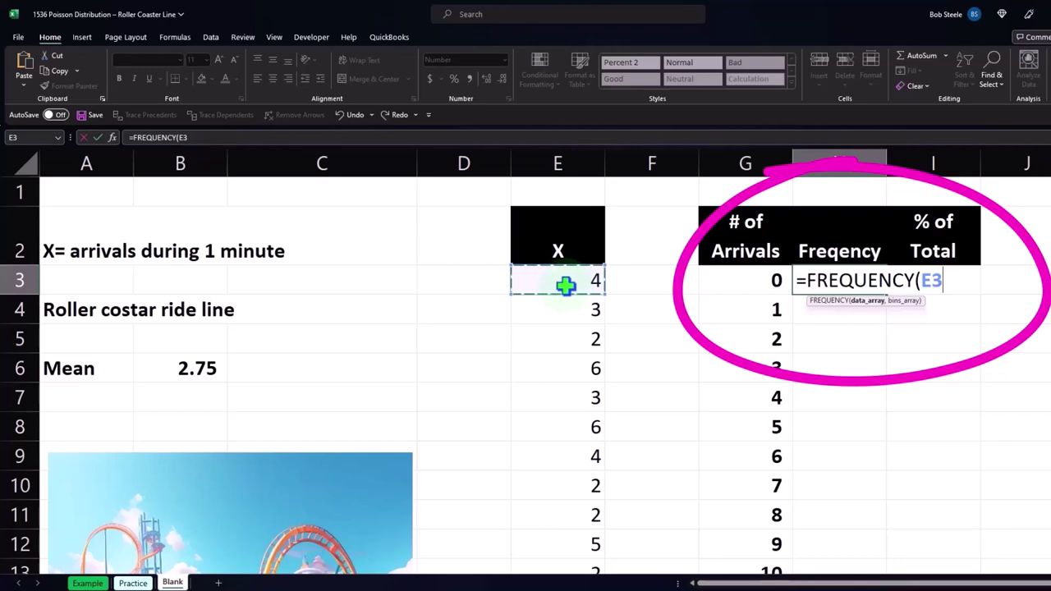
key("Escape")
key("ctrl+shift+Down")
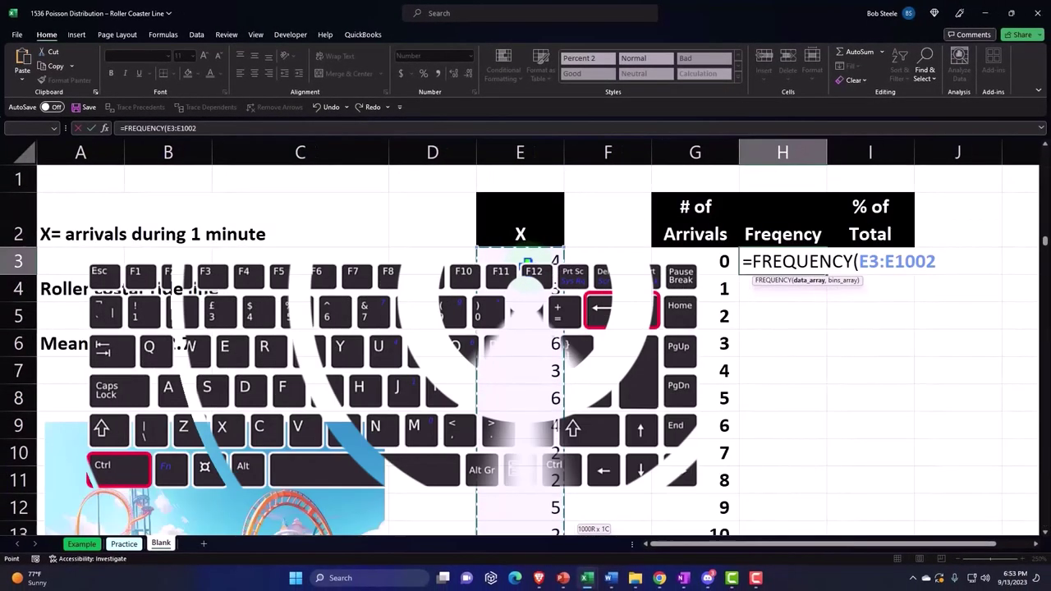
key("ctrl+BackSpace")
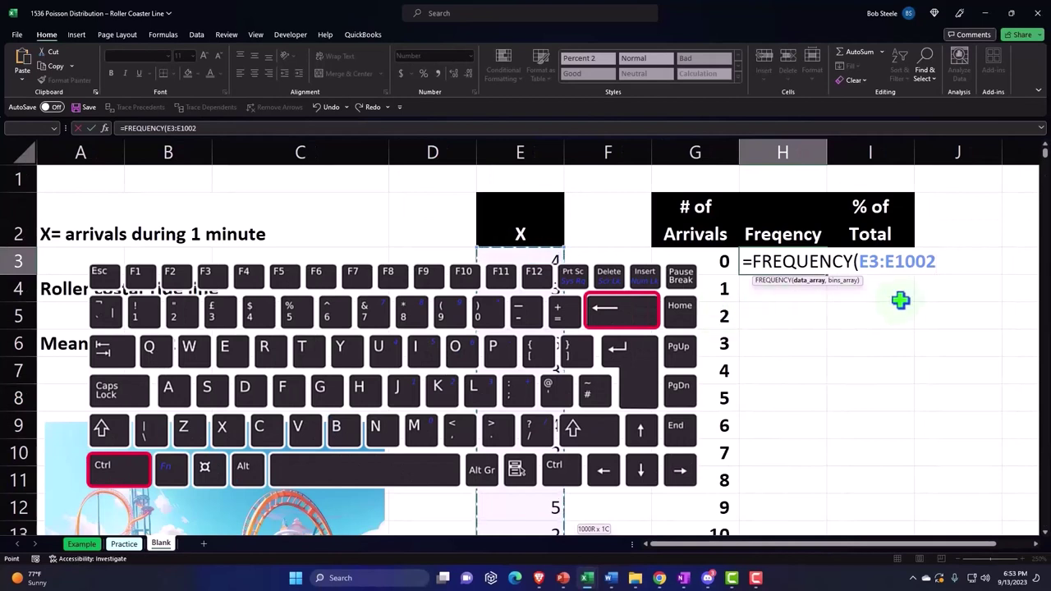
type(",")
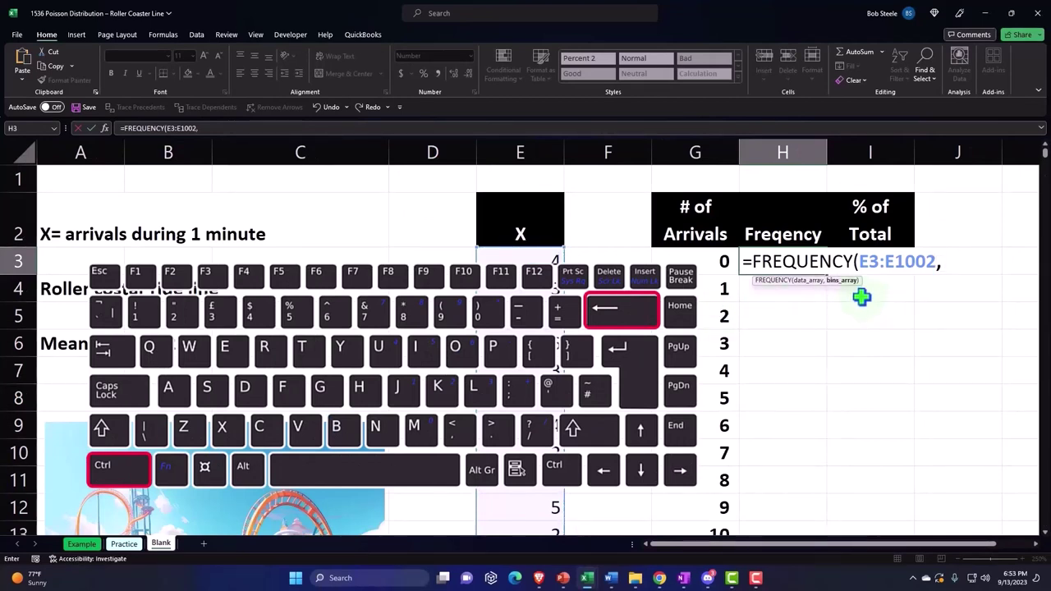
left_click(702, 264)
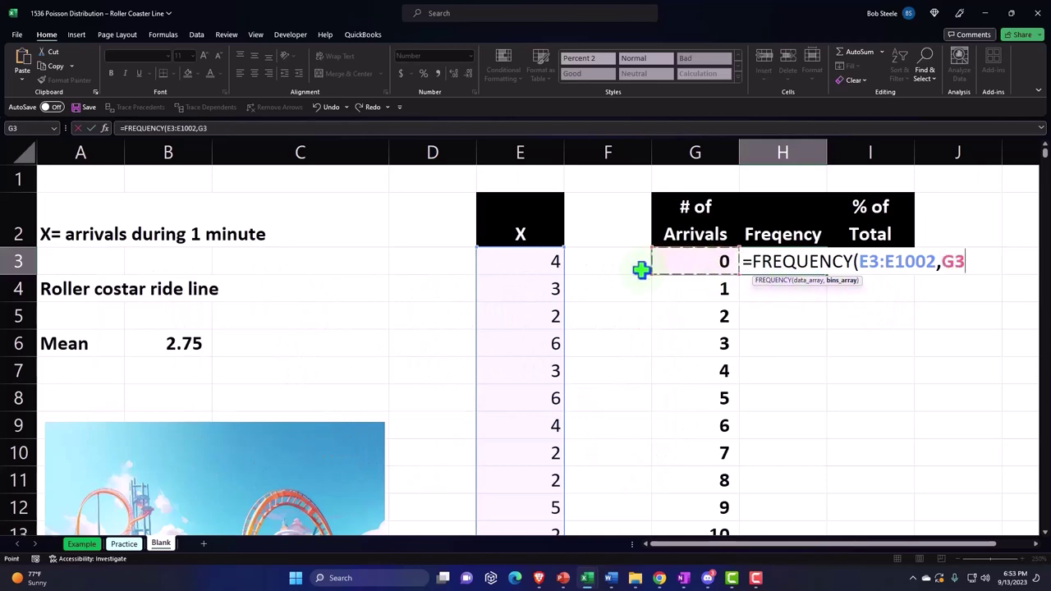
key("ctrl+shift+Down")
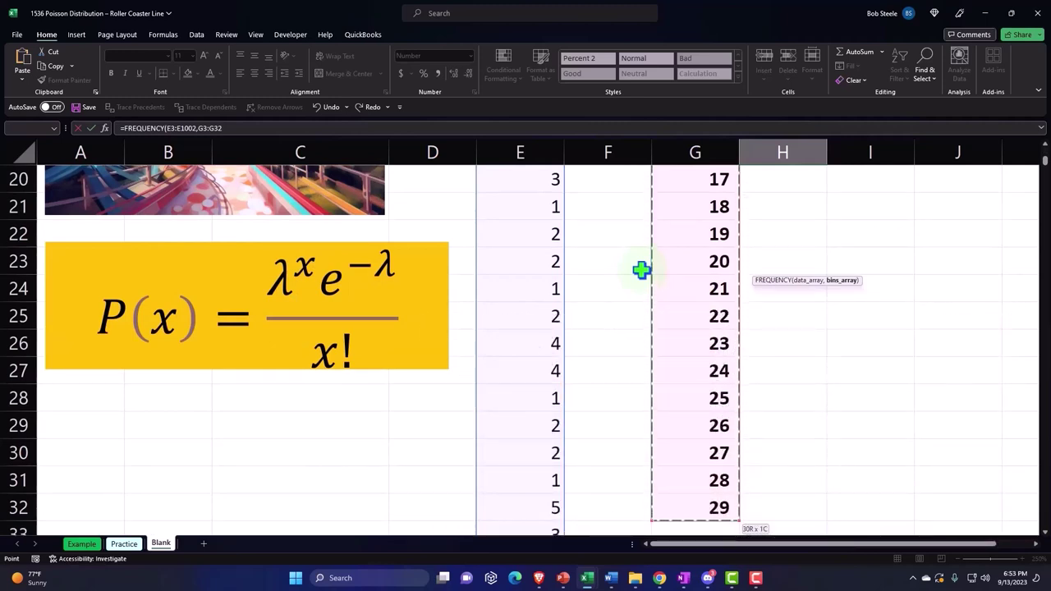
key("ctrl+BackSpace")
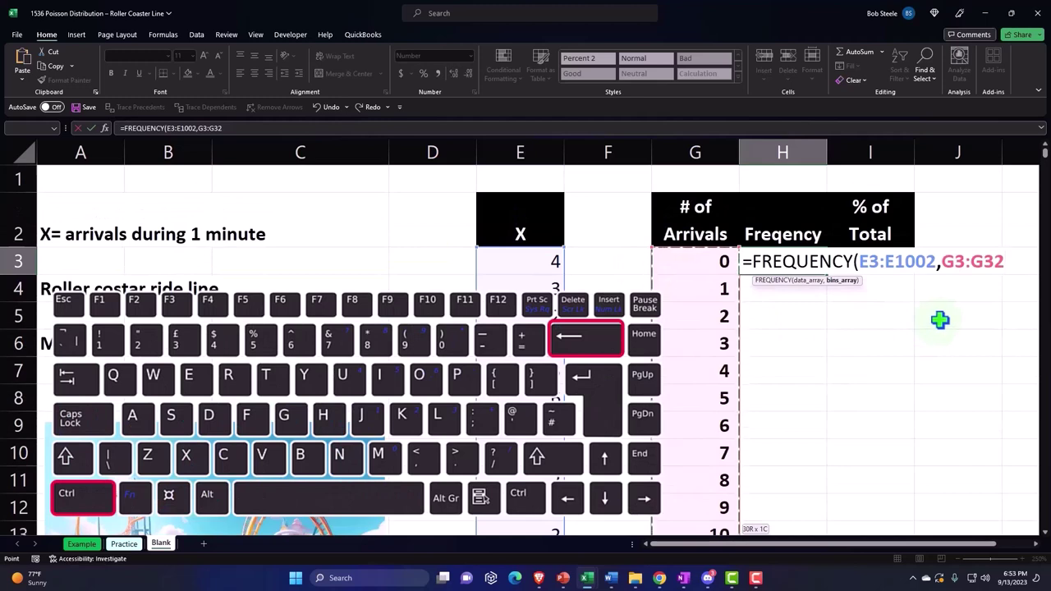
key("Return")
Re-confirm the FREQUENCY formula and review the counts 62, 171, 243, 232…
scroll(906, 361, "down", 6)
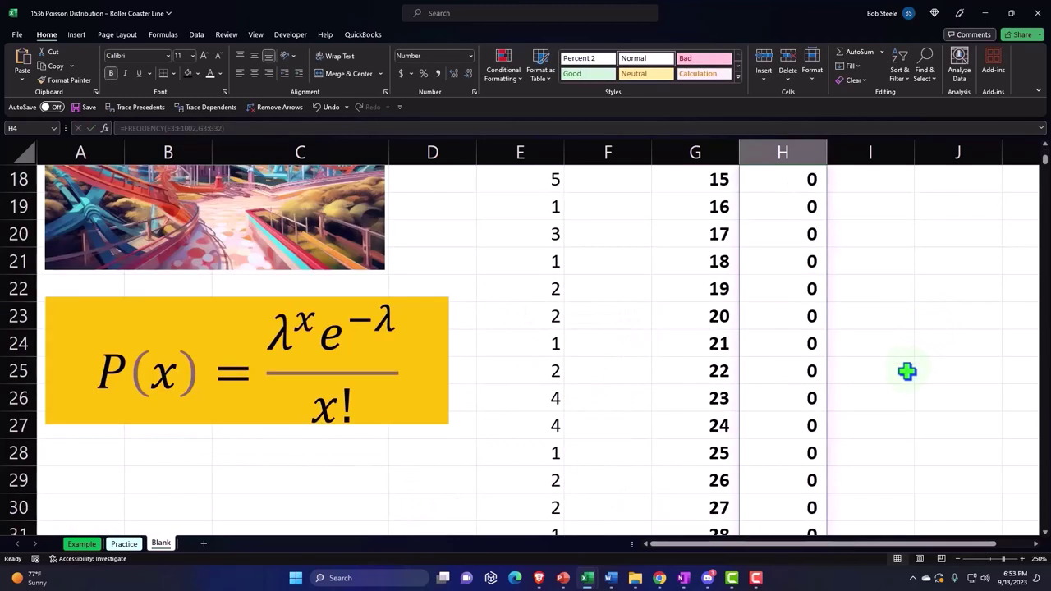
scroll(905, 370, "down", 4)
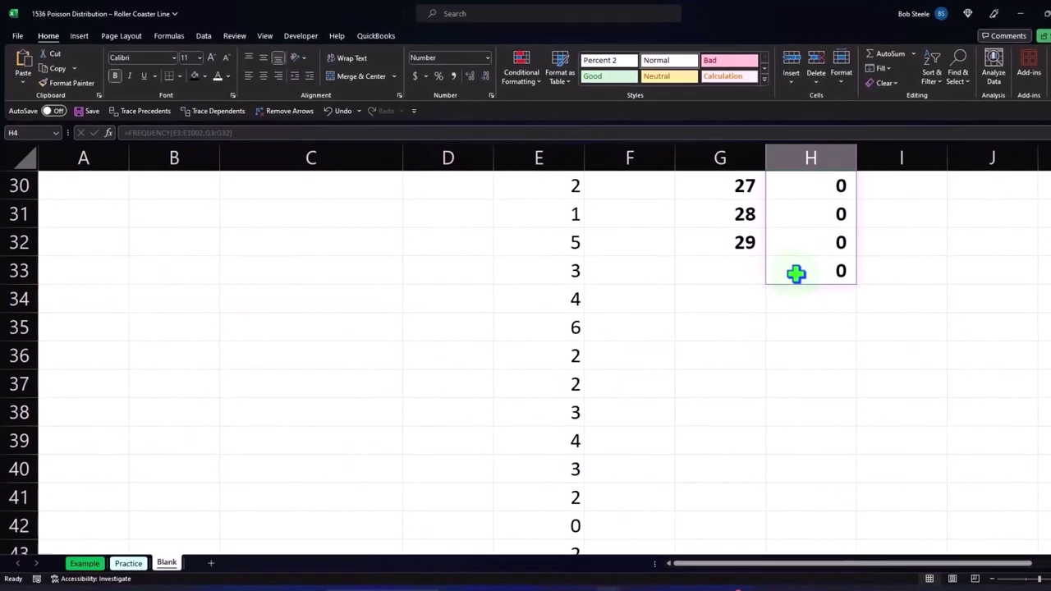
scroll(657, 324, "up", 7)
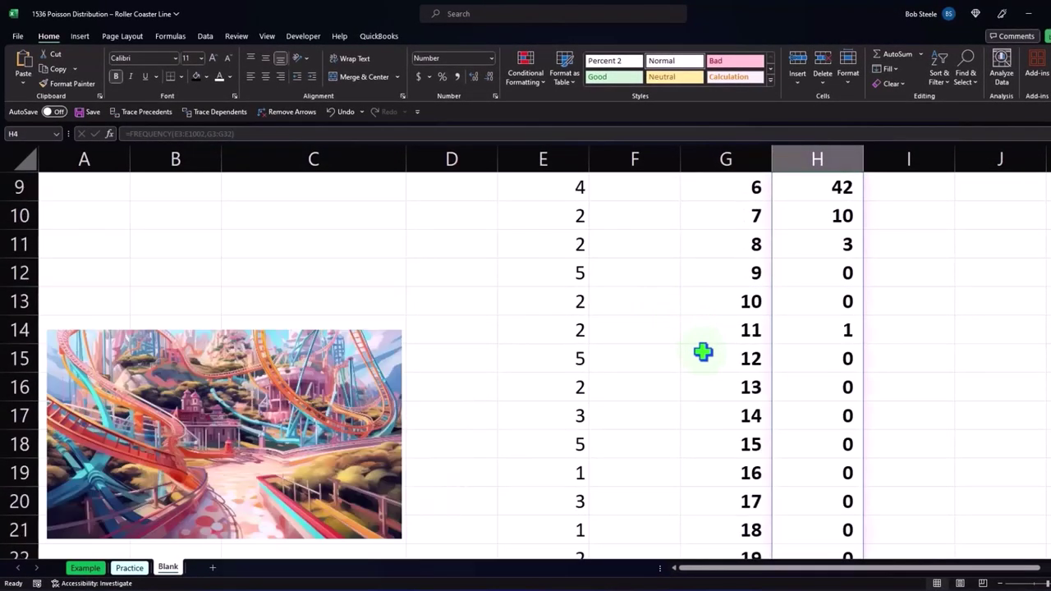
scroll(730, 343, "up", 3)
double_click(846, 273)
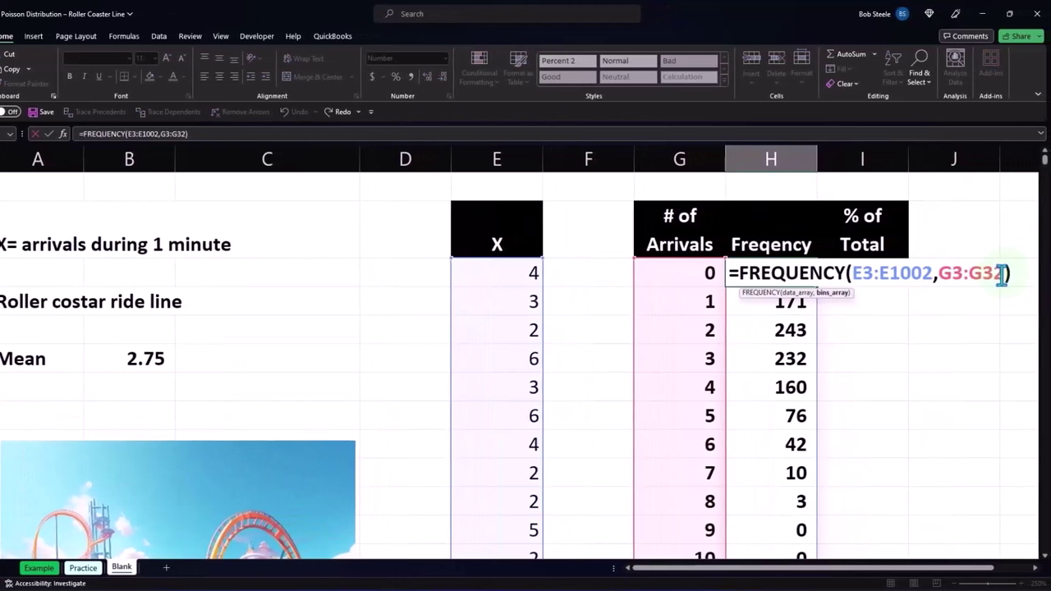
key("Return")
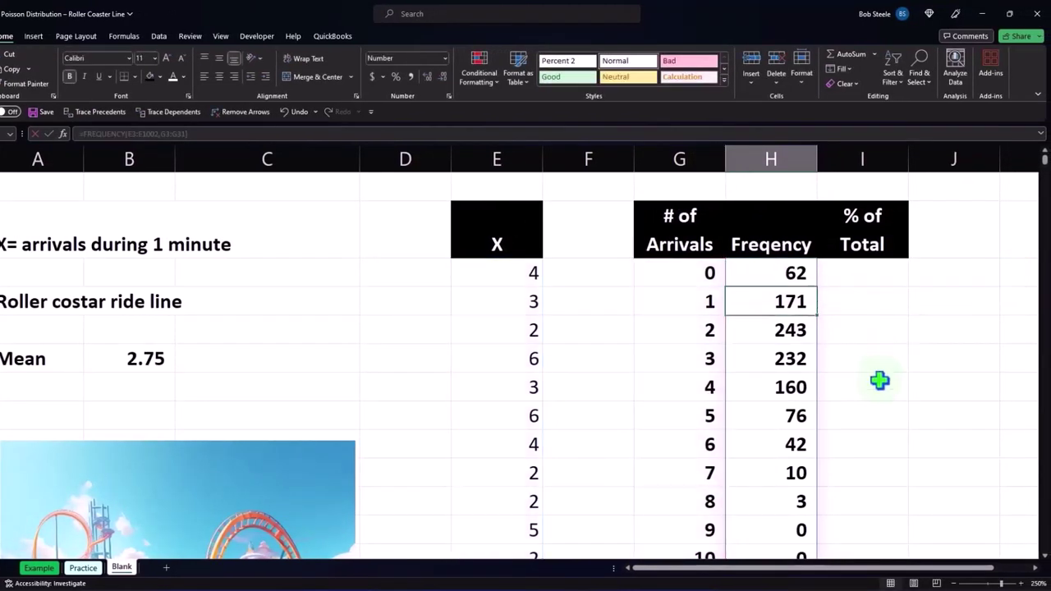
key("ctrl+shift+Down")
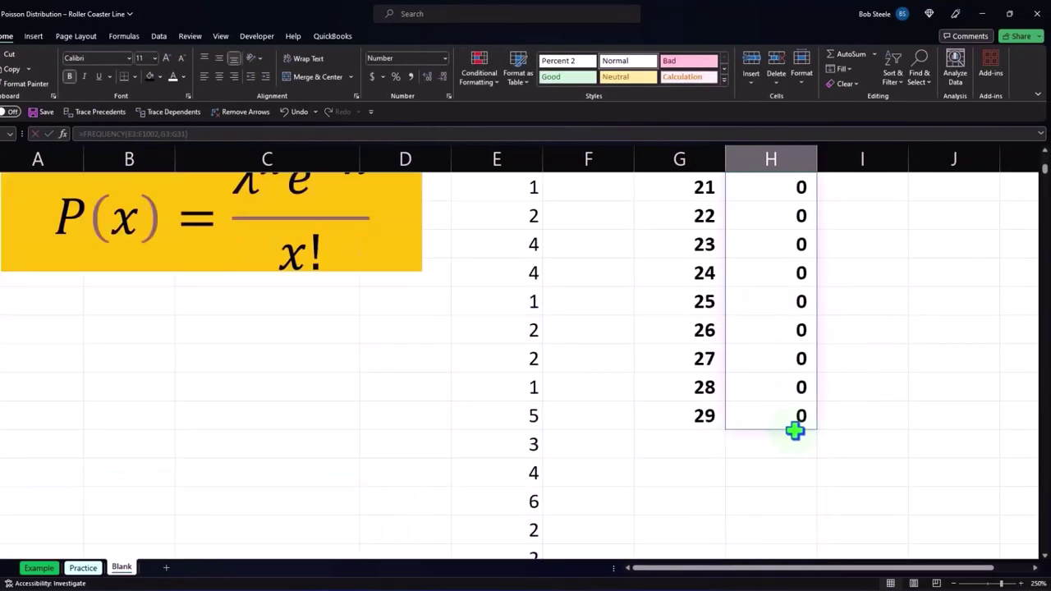
scroll(794, 431, "up", 5)
scroll(794, 431, "up", 3)
scroll(794, 427, "down", 5)
scroll(794, 424, "down", 4)
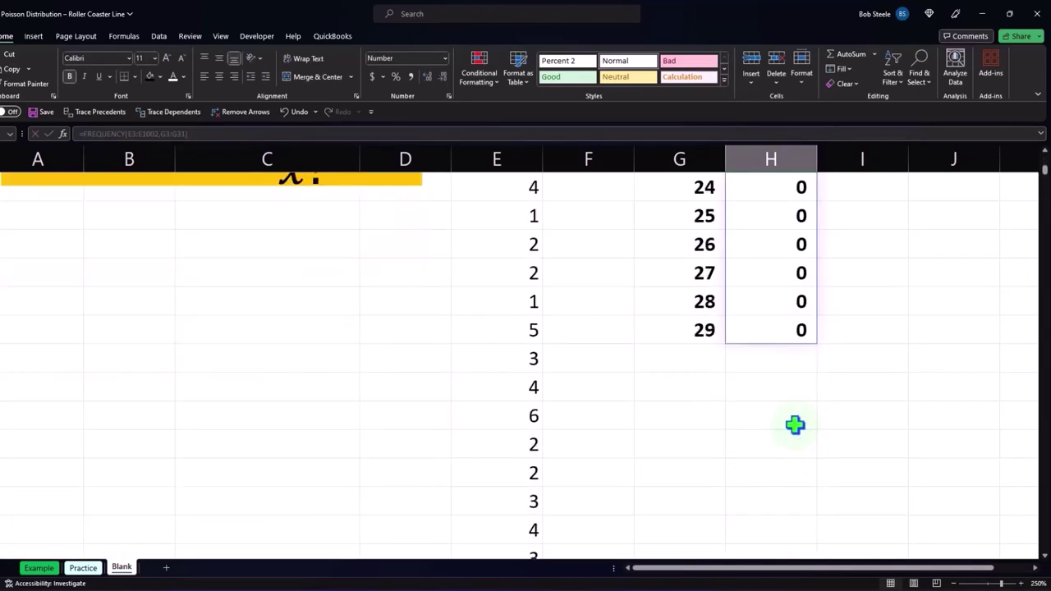
Label G33 'Total' and AutoSum the spilled frequencies in H33 to get 1,000
left_click(679, 365)
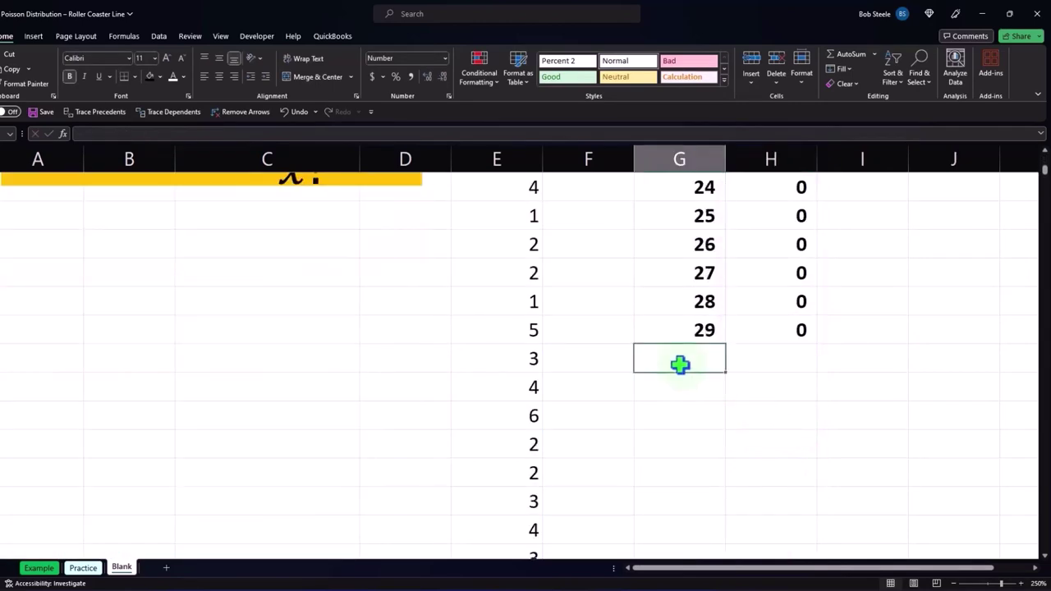
type("tota")
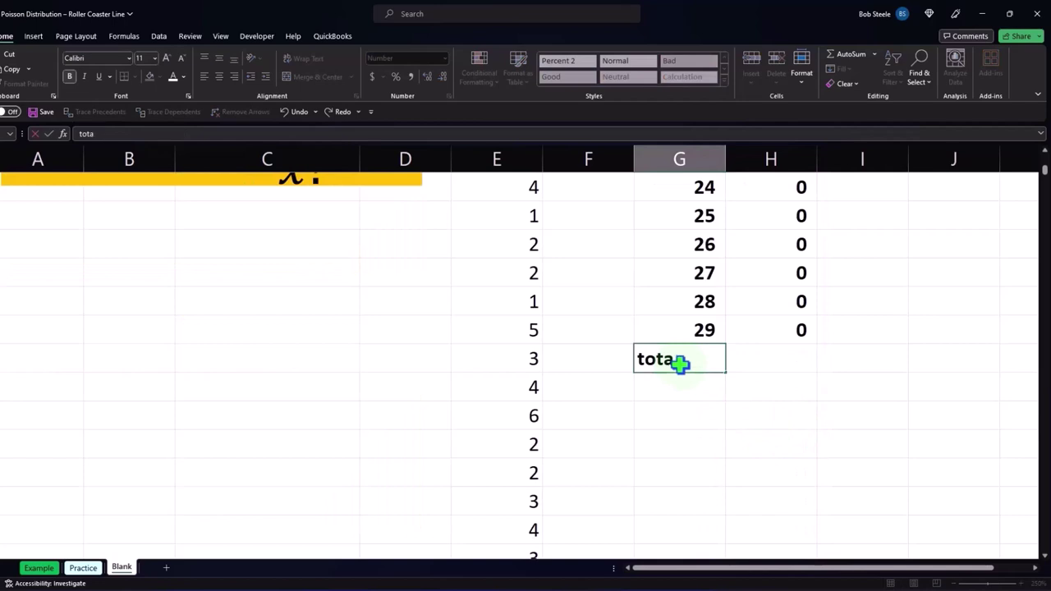
key("BackSpace")
type("To")
key("Tab")
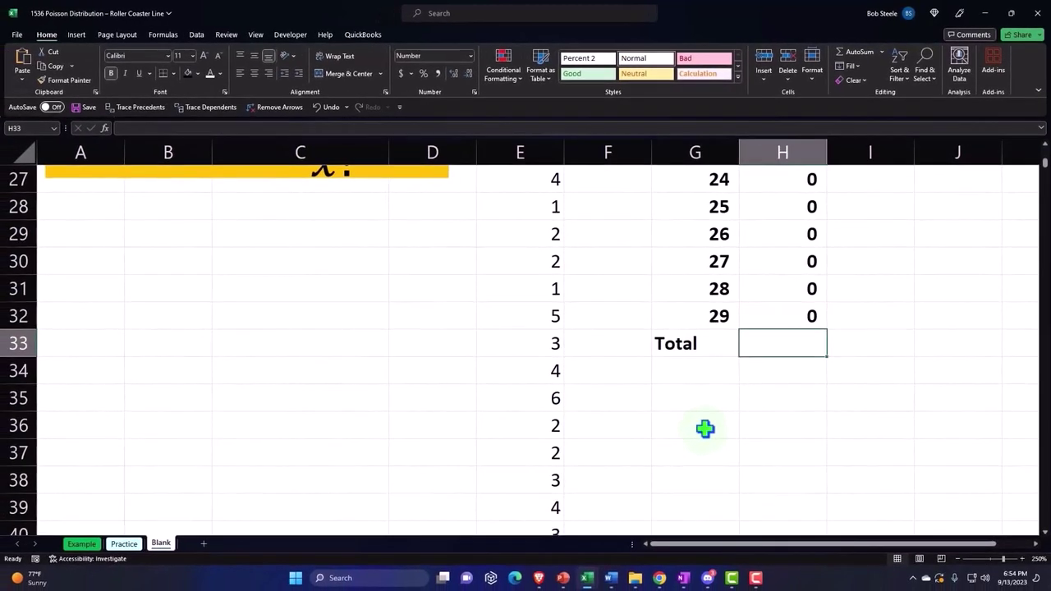
key("alt+equal")
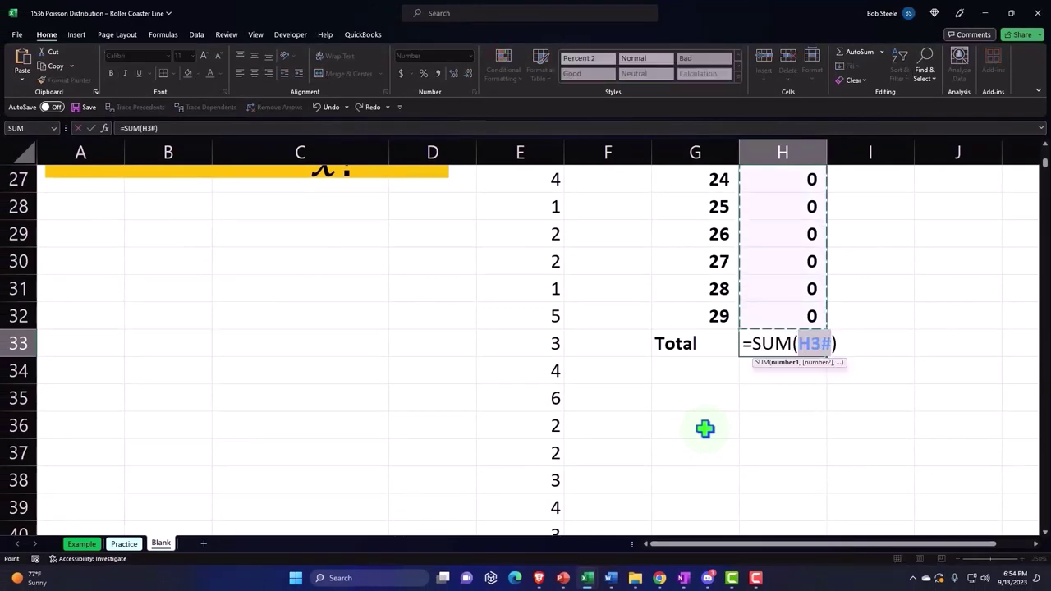
scroll(705, 428, "up", 4)
scroll(705, 428, "up", 2)
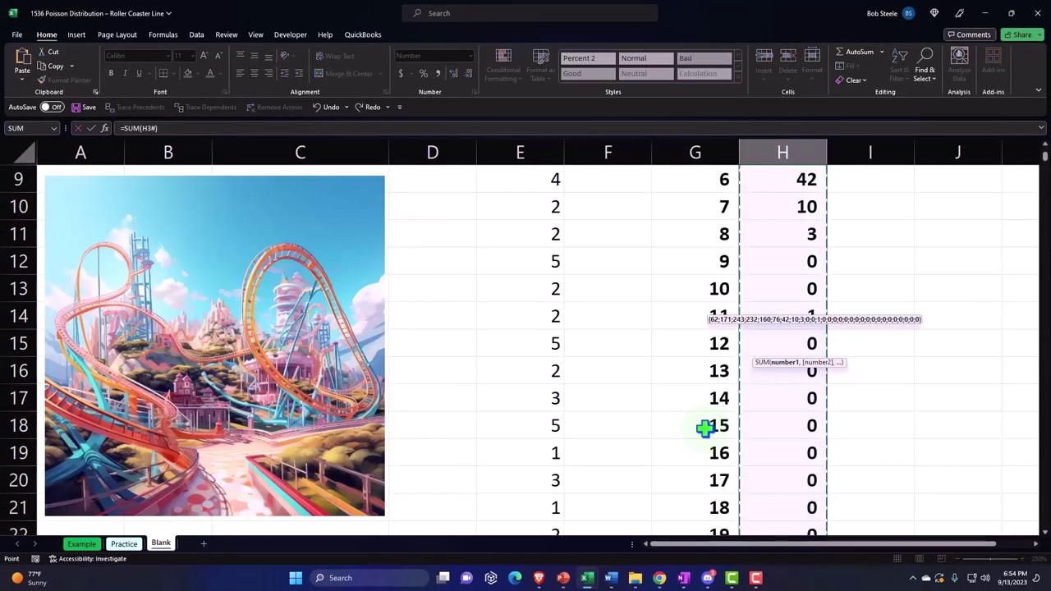
key("Return")
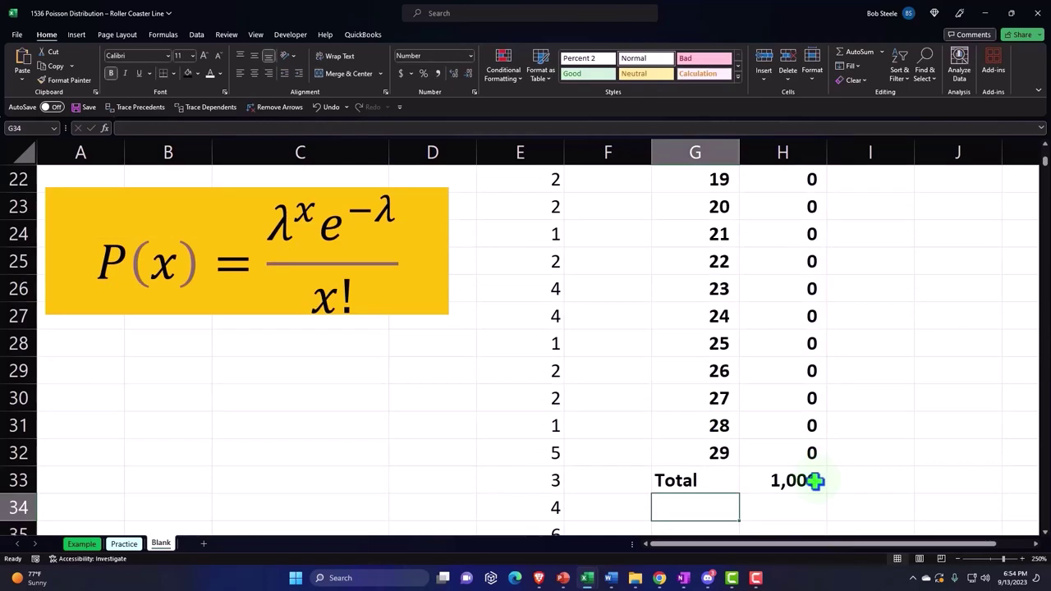
scroll(814, 480, "up", 6)
scroll(815, 480, "up", 1)
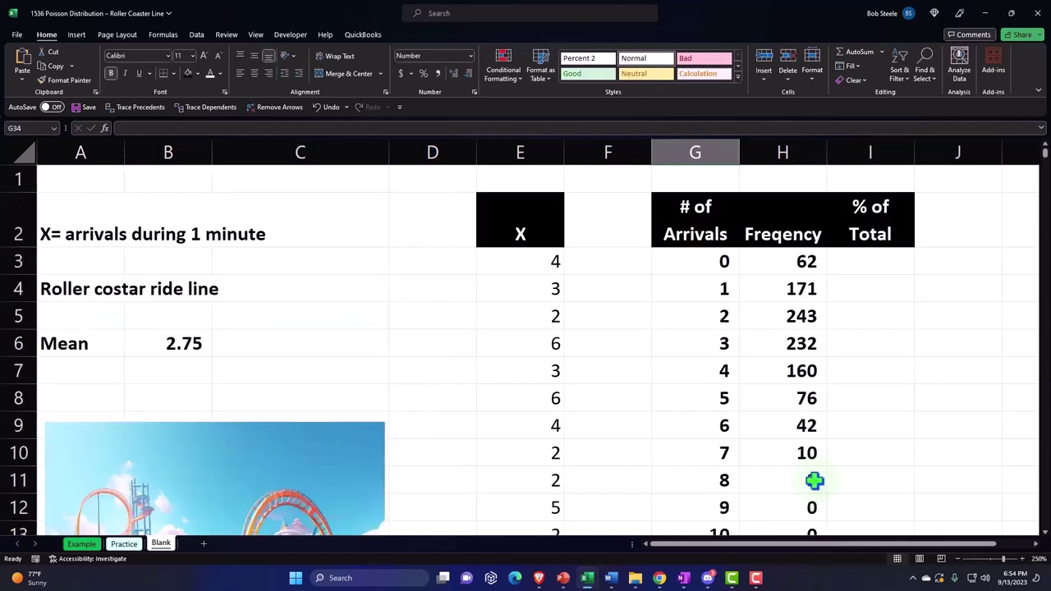
Enter =H3/$H$33 in I3, dividing the frequency 62 by the locked 1,000 total
left_click(867, 261)
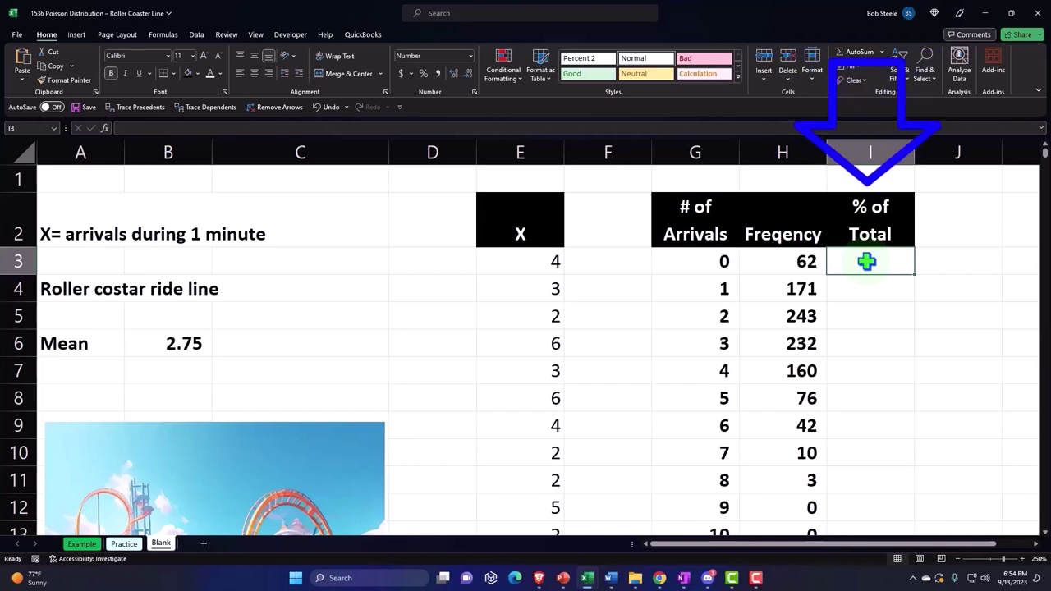
type("=")
key("Left")
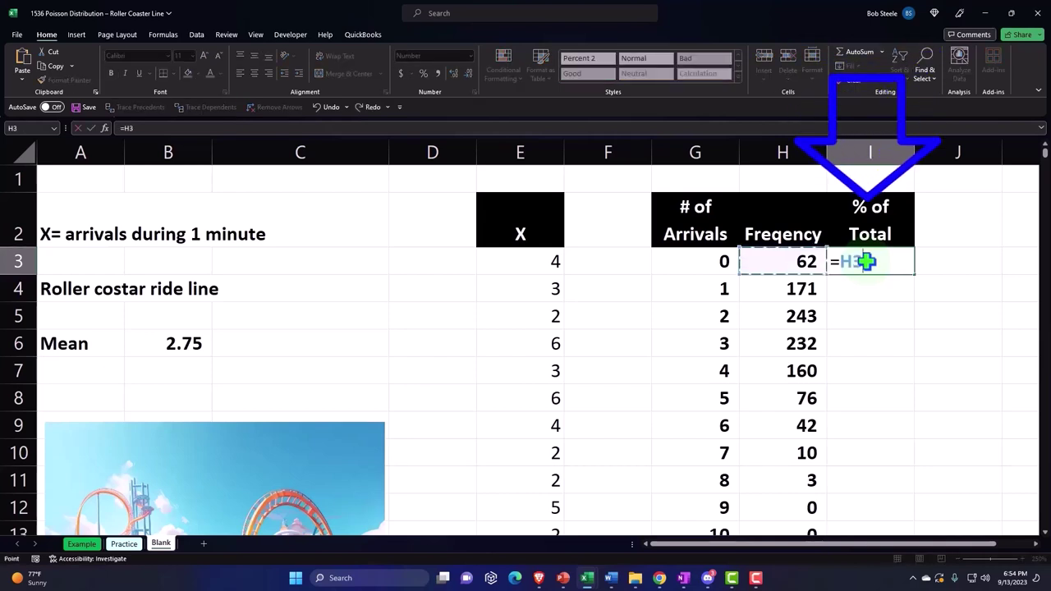
type("=")
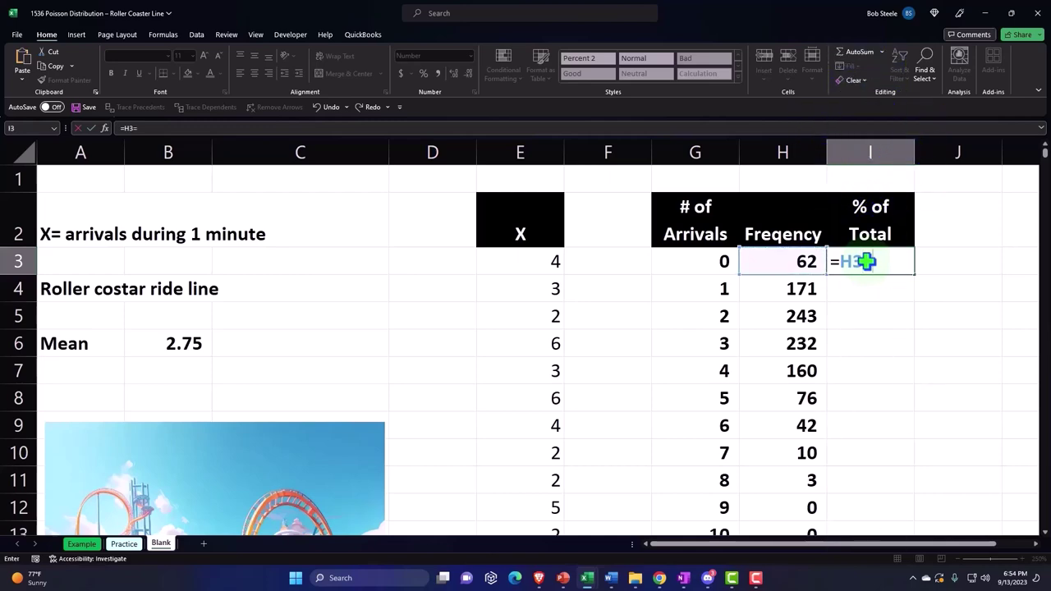
key("BackSpace")
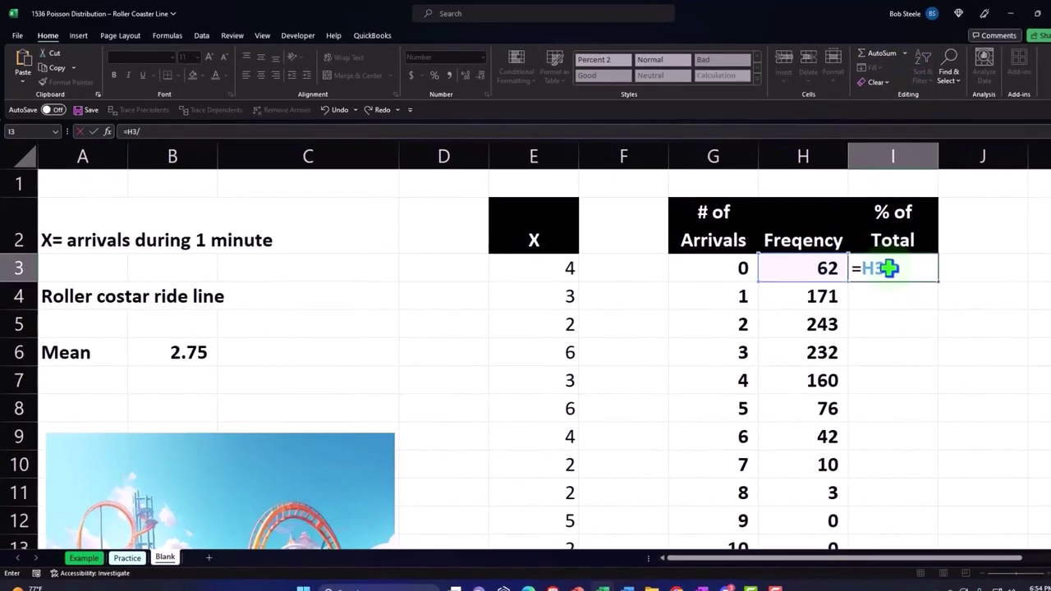
type("/")
scroll(866, 370, "down", 7)
scroll(871, 395, "down", 3)
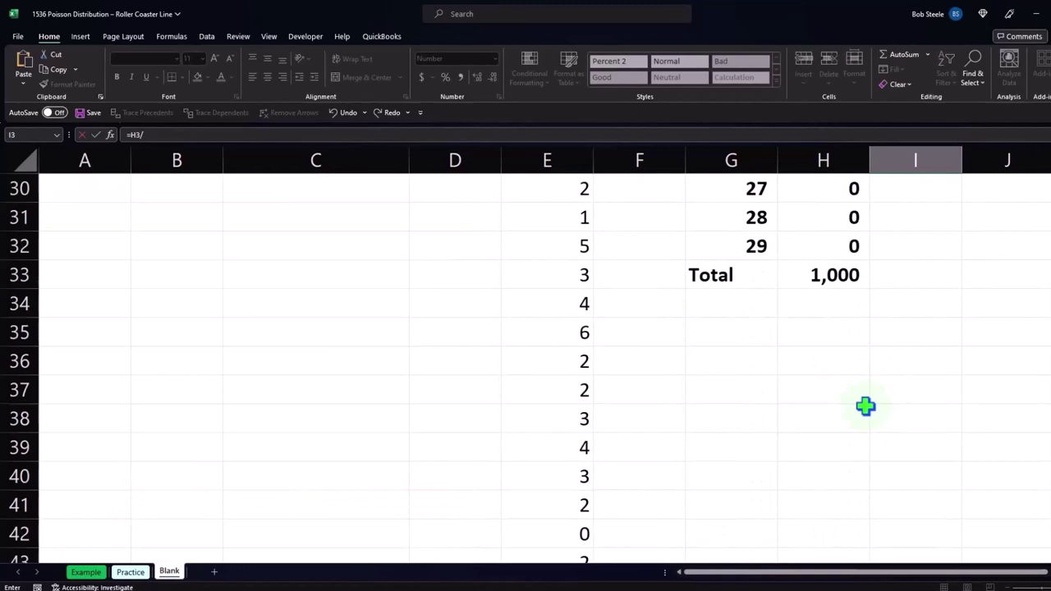
left_click(826, 279)
scroll(825, 281, "up", 5)
scroll(825, 282, "up", 5)
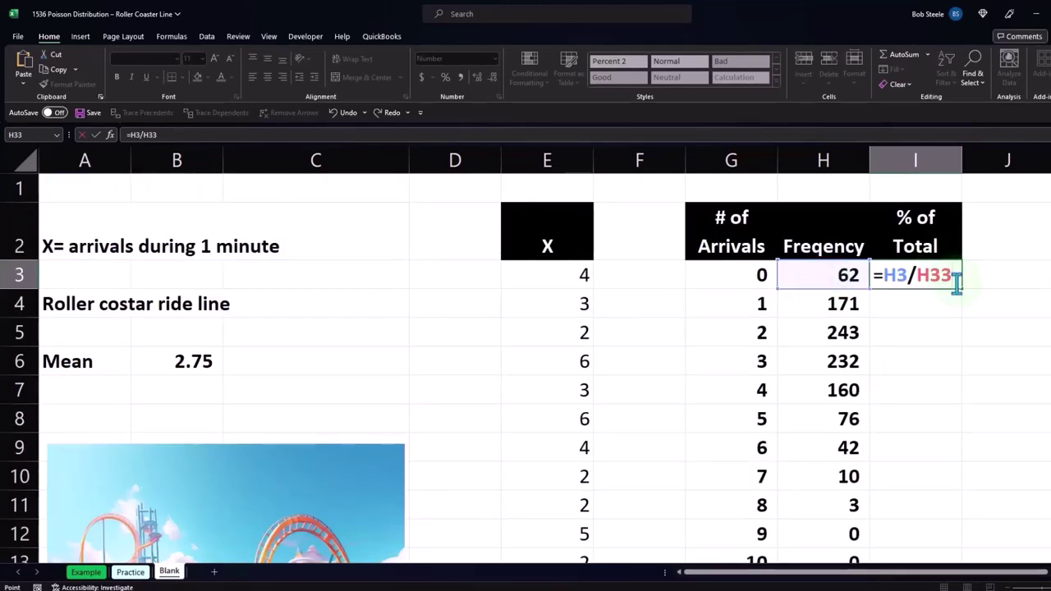
key("F4")
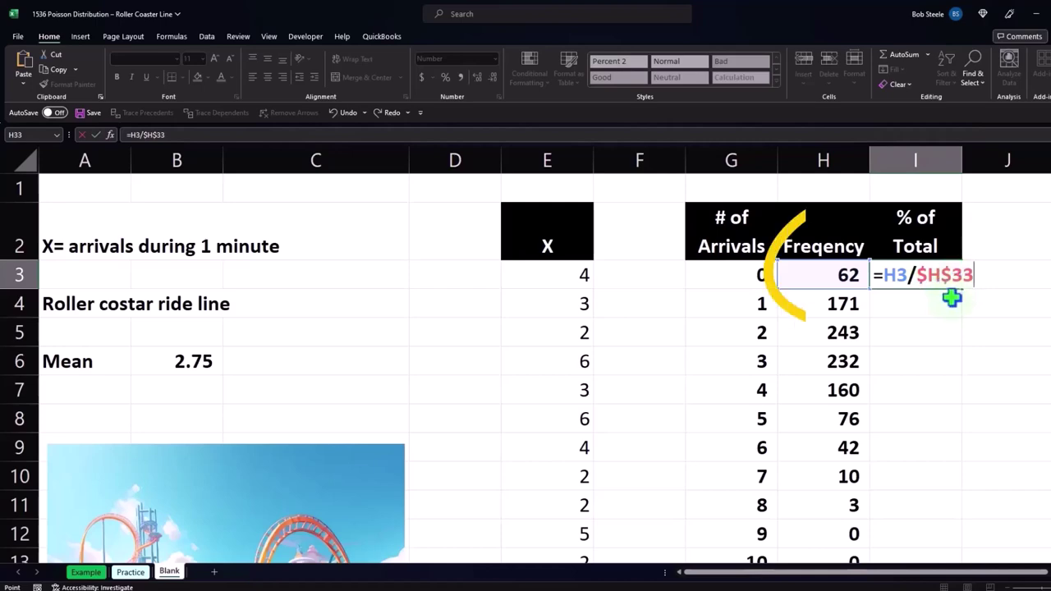
key("Return")
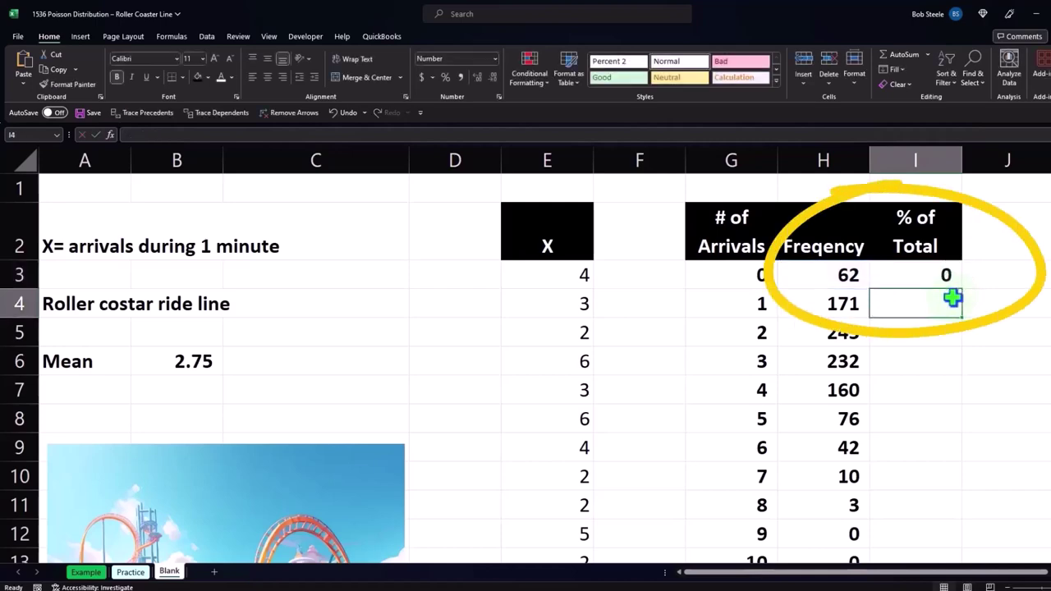
left_click(946, 276)
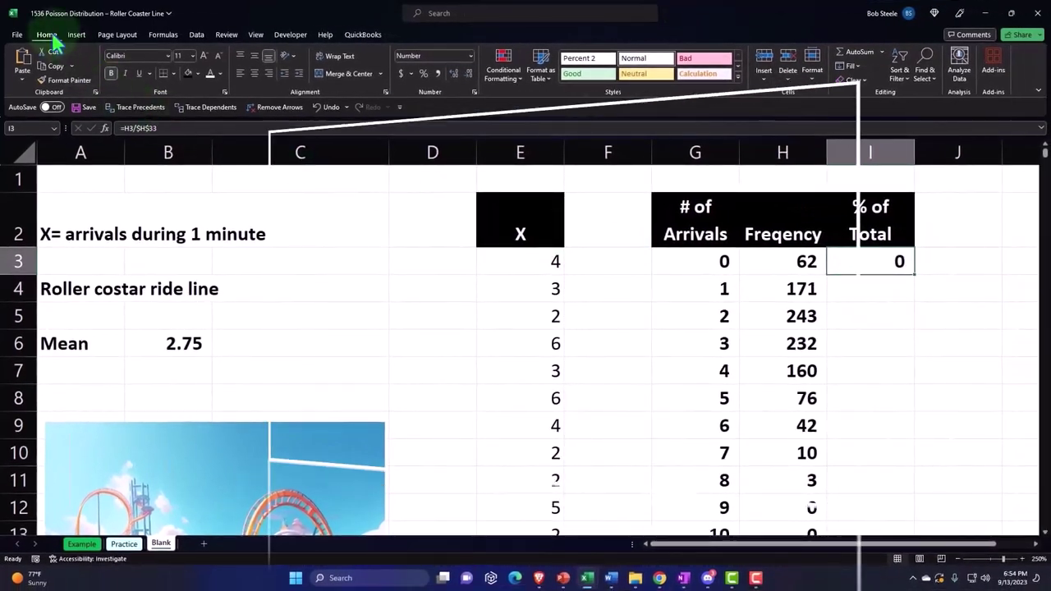
Format I3 as a two-decimal percentage and fill it down the column (6.20%, 17.10%, 24.30%…)
left_click(424, 74)
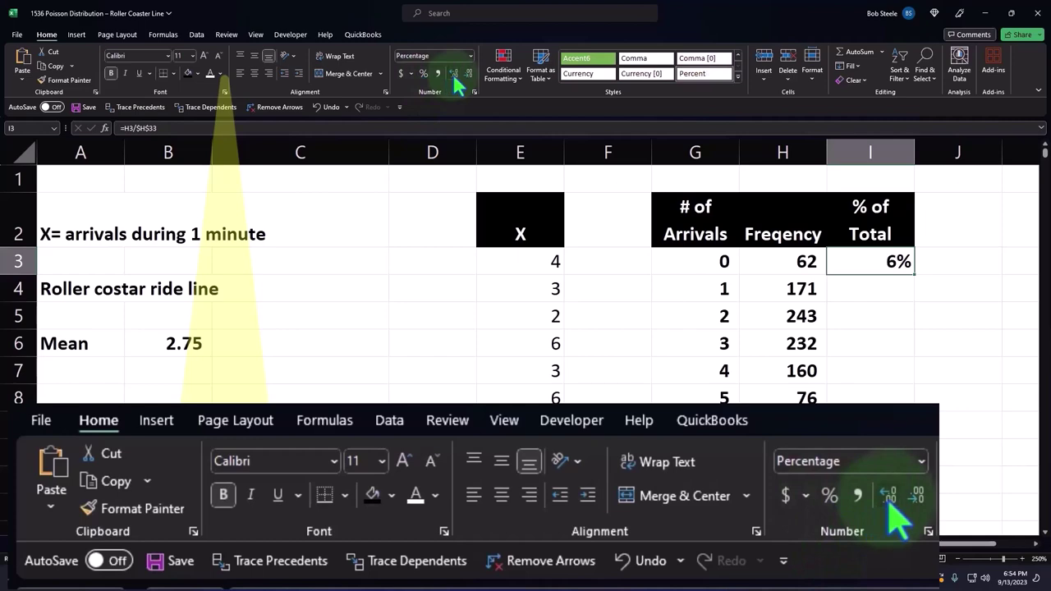
left_click(453, 74)
left_click(453, 74)
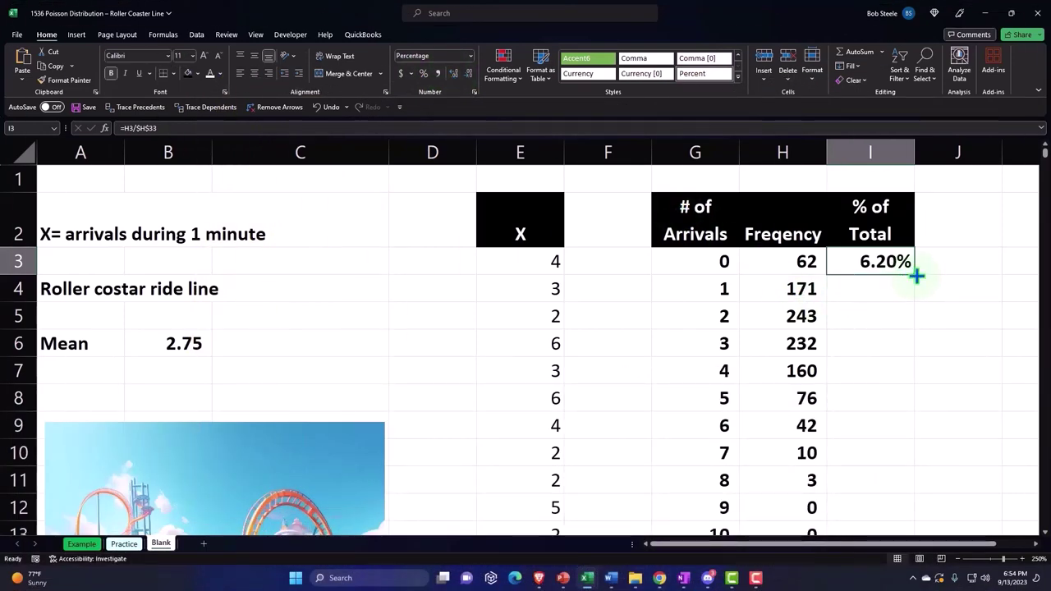
double_click(916, 277)
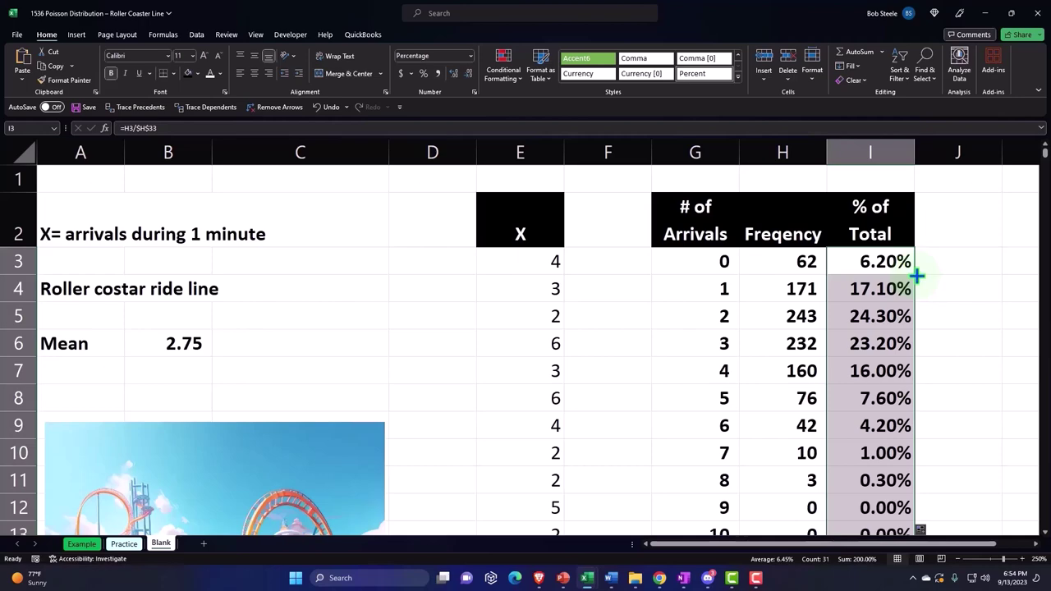
scroll(916, 277, "down", 3)
scroll(917, 277, "down", 3)
scroll(916, 277, "down", 1)
scroll(916, 277, "up", 5)
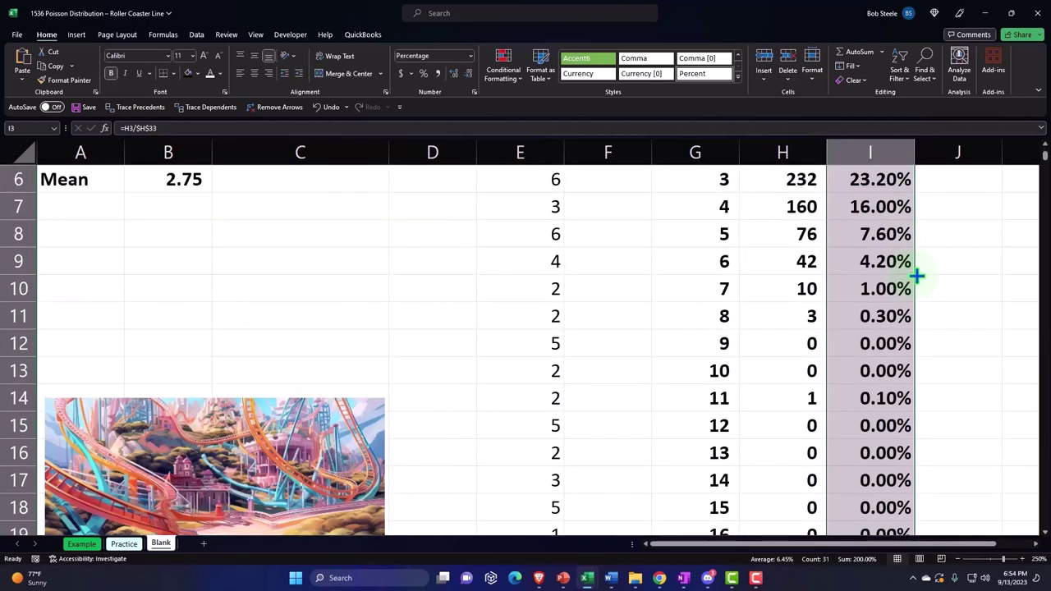
scroll(916, 277, "up", 2)
left_click(798, 267)
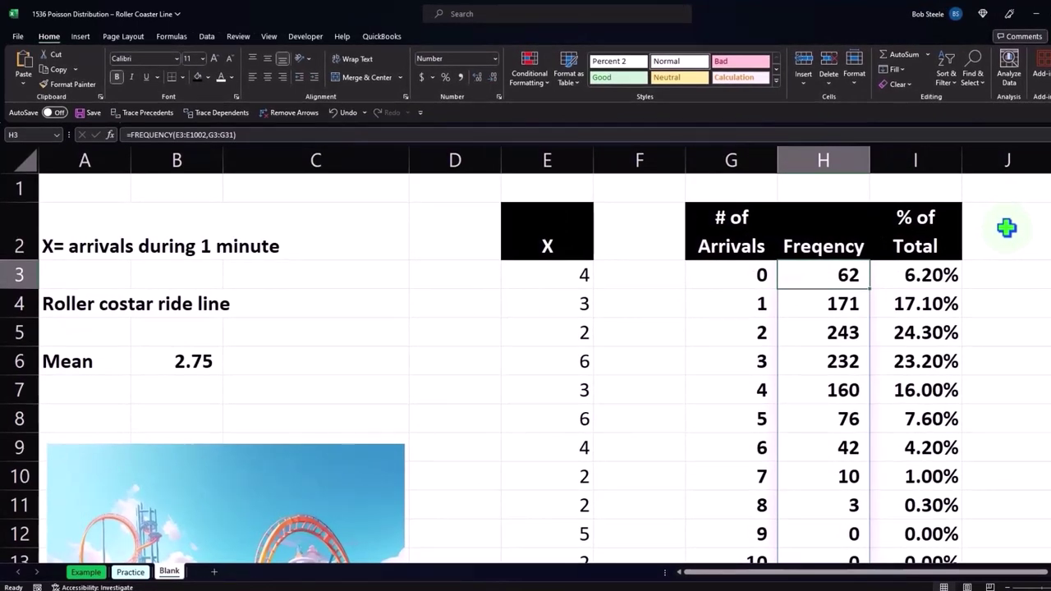
key("Right")
key("Down")
key("Left")
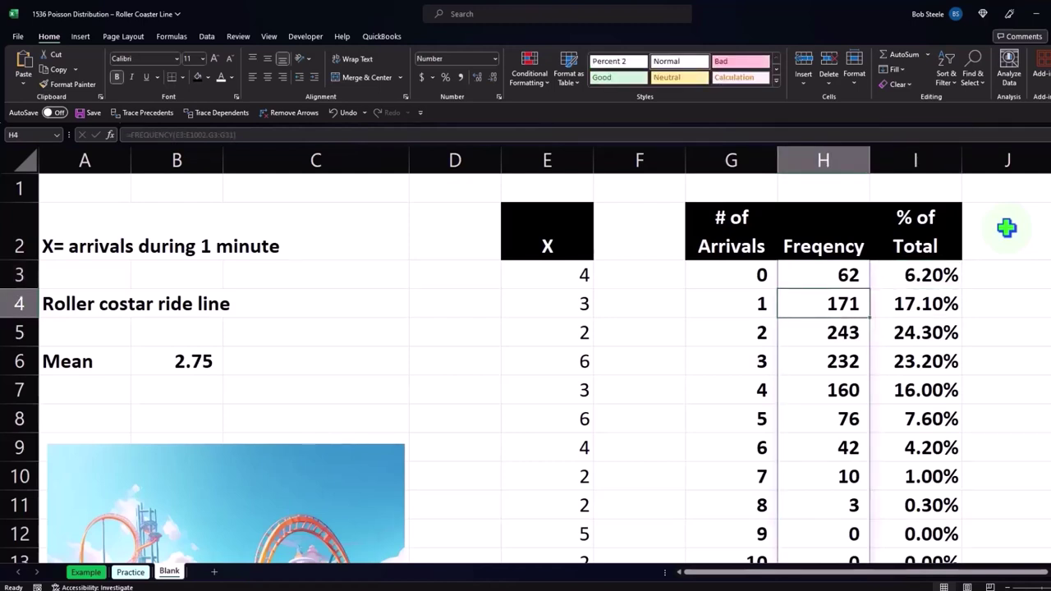
key("Right")
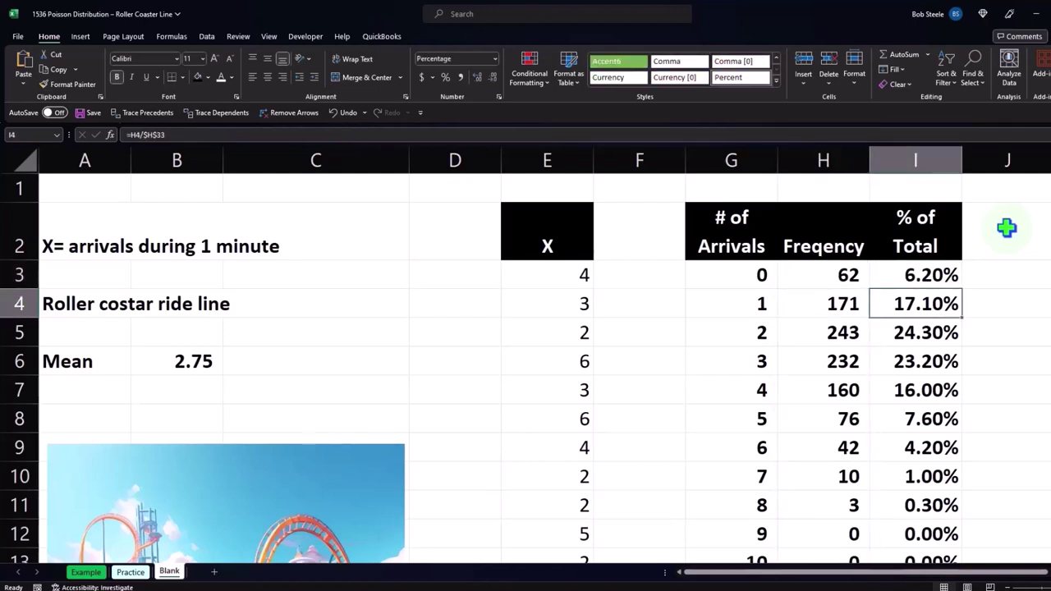
key("Down")
key("Left")
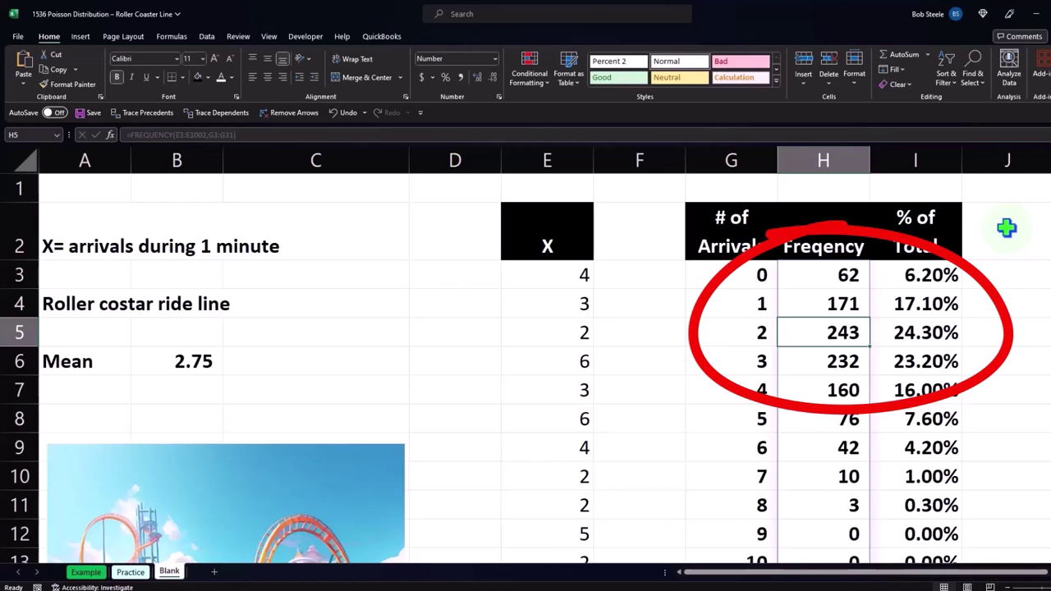
key("Right")
key("Left")
key("Down")
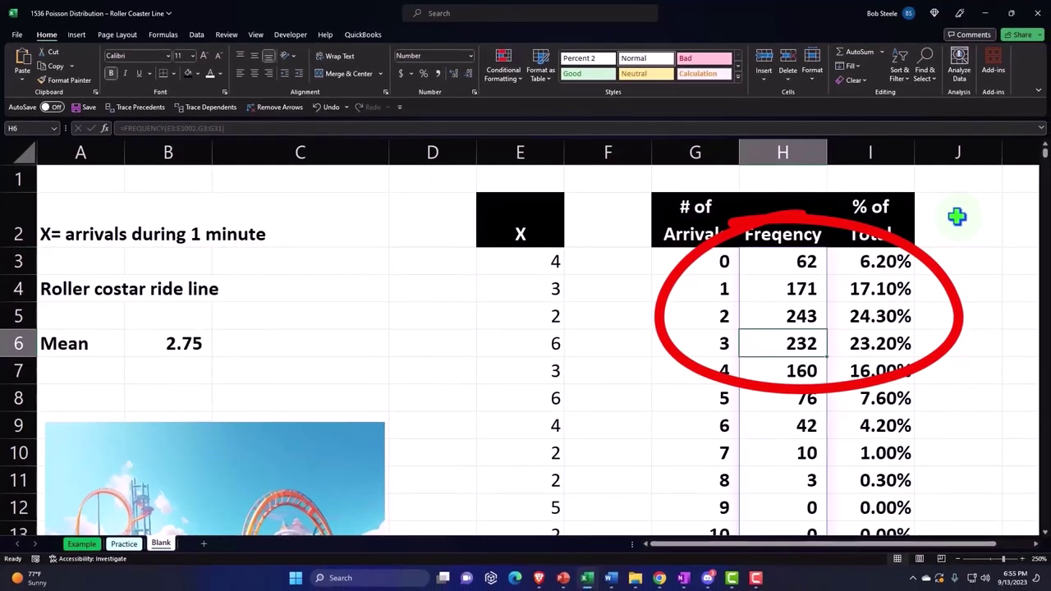
key("Right")
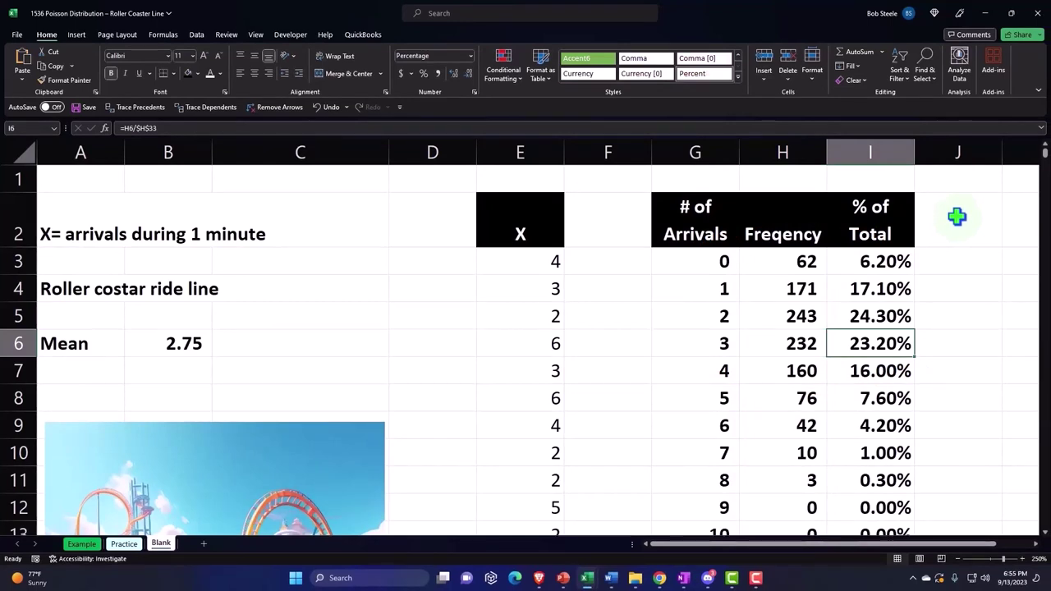
key("Right")
key("Right")
key("Right")
key("Right")
key("Right")
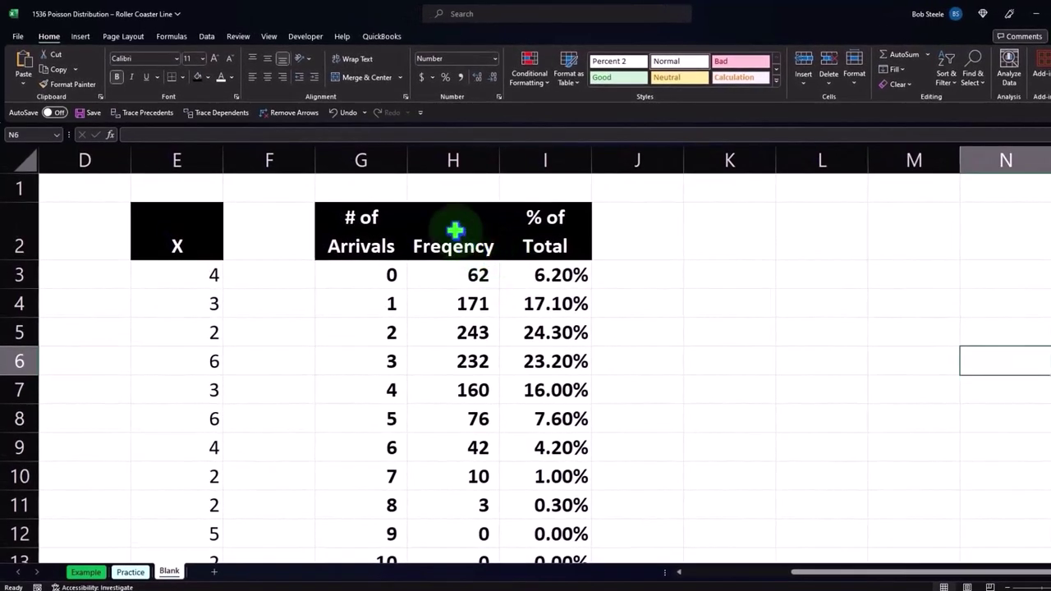
Insert a clustered column chart of the Freqency values in H2:H32
left_click_drag(453, 238, 481, 583)
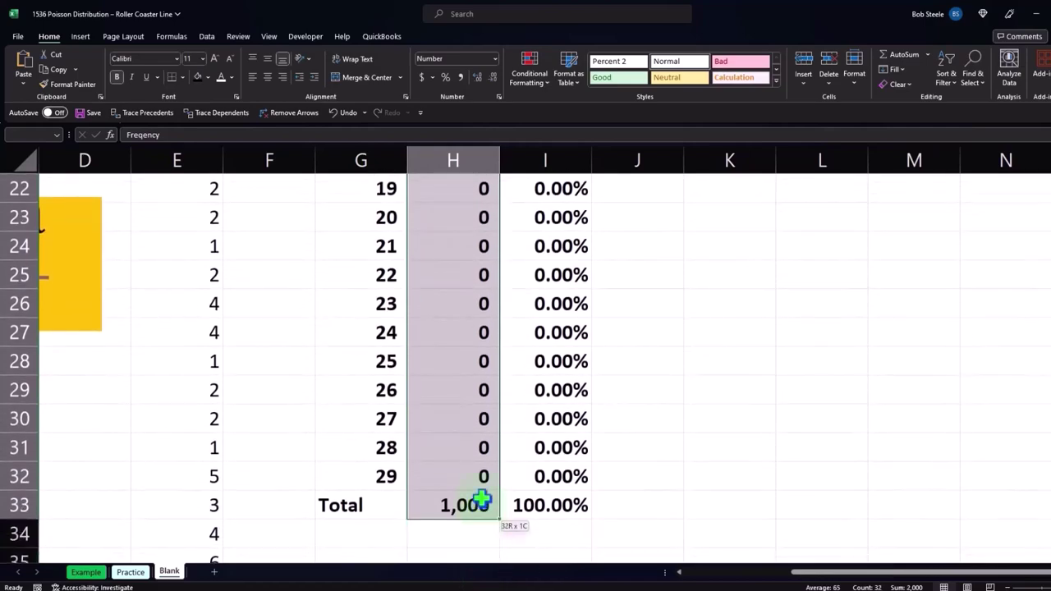
left_click_drag(481, 583, 482, 487)
scroll(513, 389, "up", 5)
scroll(511, 389, "up", 2)
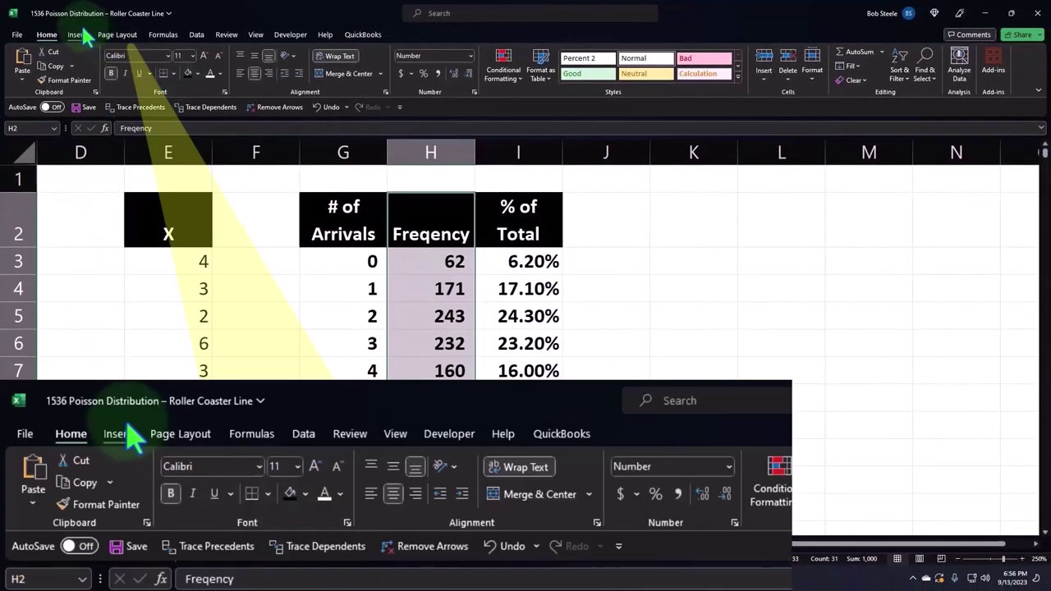
left_click(79, 34)
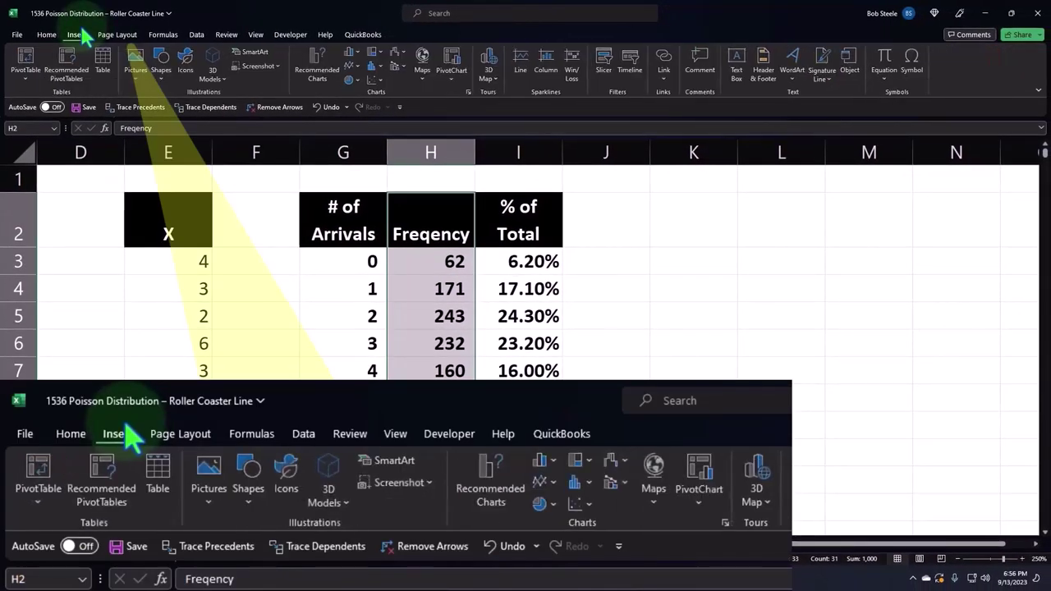
left_click(351, 52)
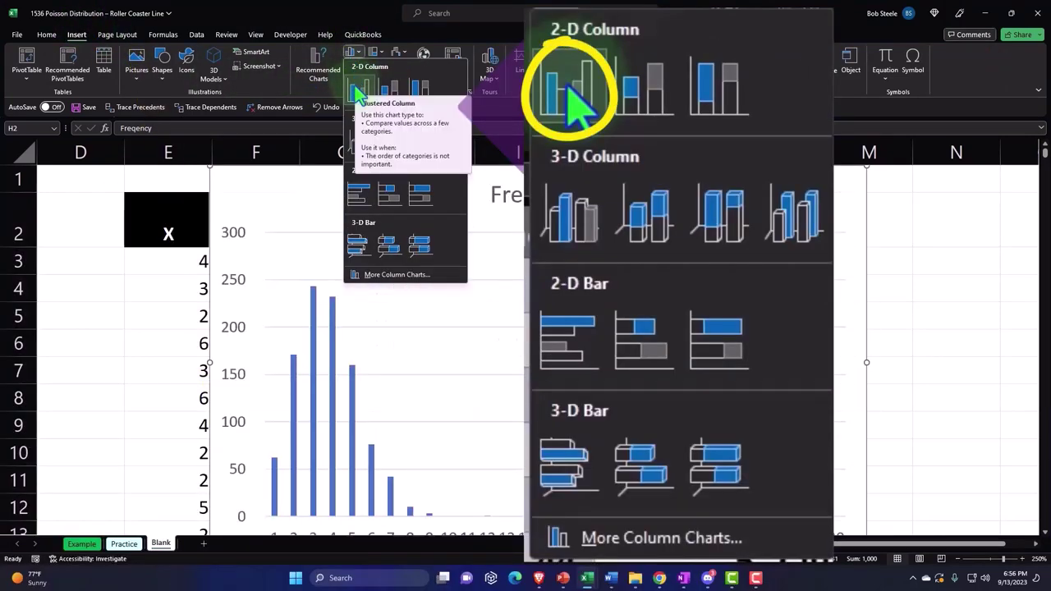
left_click(359, 90)
Move the Freqency chart to the right of the table, starting at column J
mouse_move(244, 218)
left_mouse_down()
mouse_move(621, 201)
mouse_move(605, 186)
left_mouse_up()
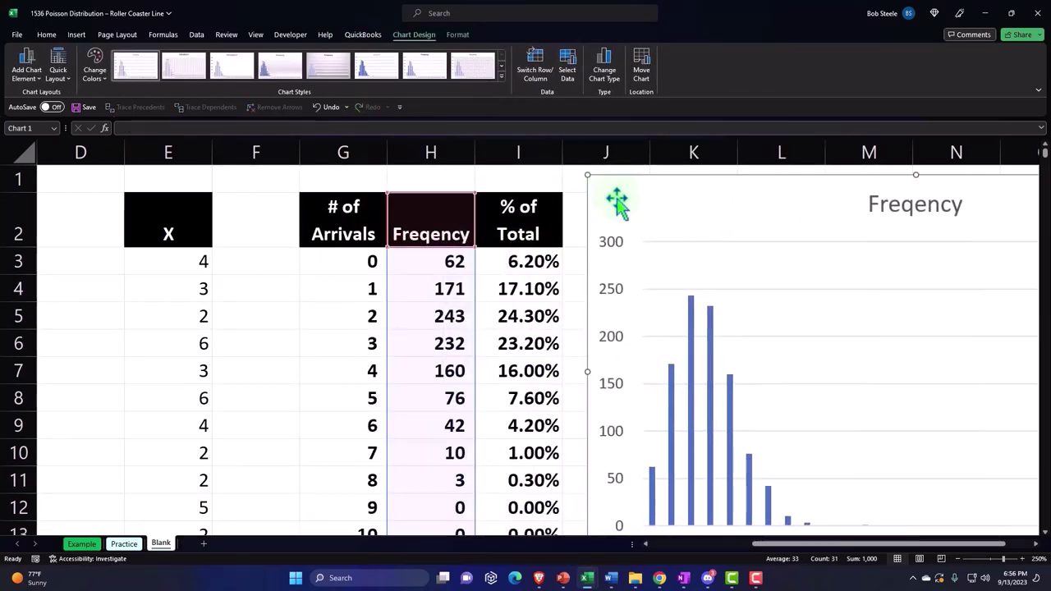
scroll(807, 550, "right", 1)
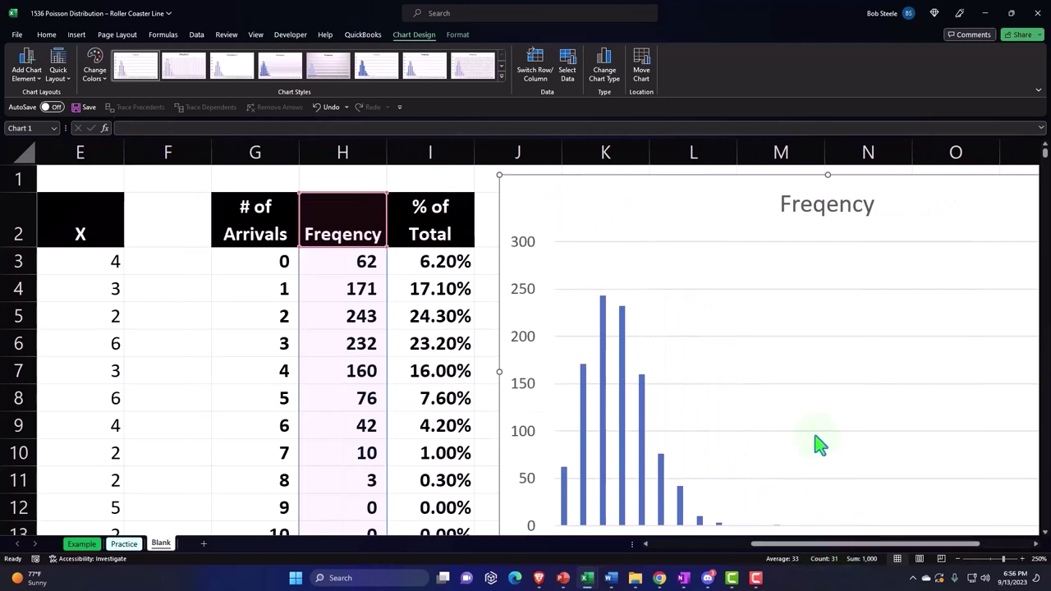
scroll(816, 446, "down", 1)
scroll(816, 446, "up", 1)
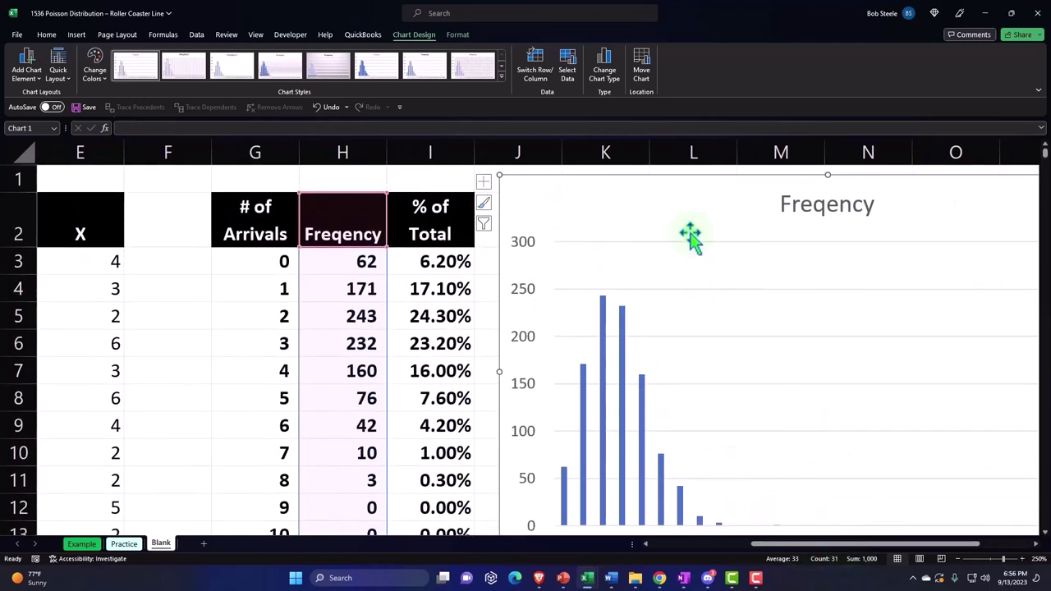
scroll(678, 209, "down", 1)
scroll(678, 210, "down", 1)
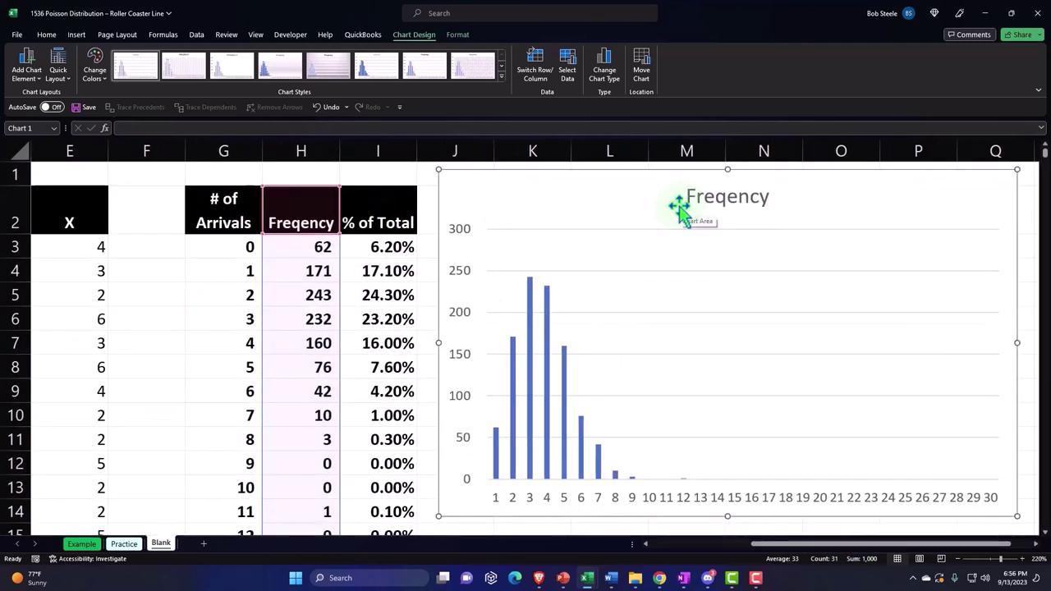
Set the Freqency chart's horizontal axis labels to the arrival counts in G3:G32
left_click(572, 75)
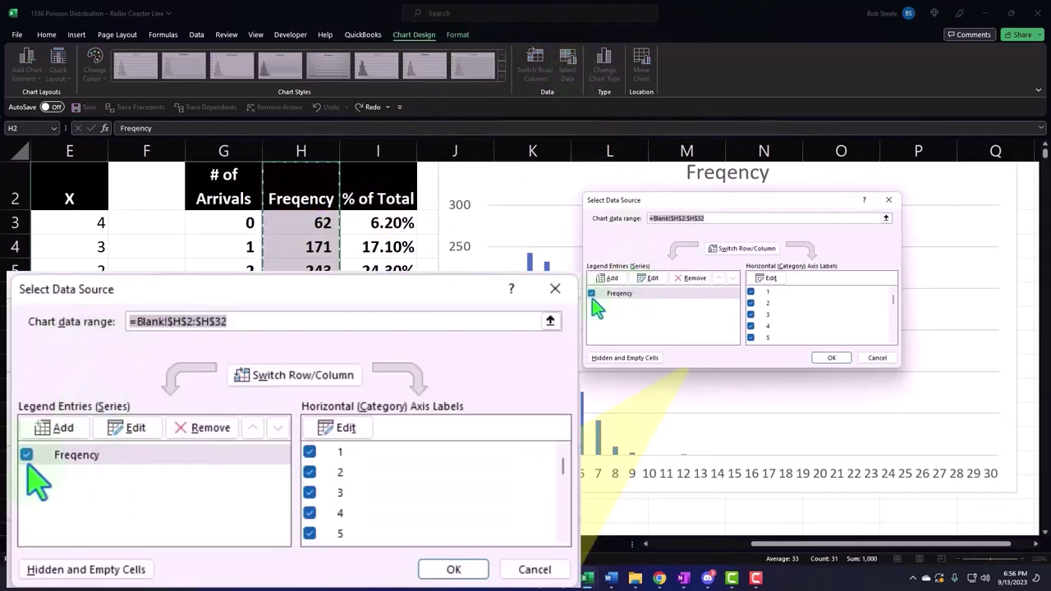
left_click(353, 431)
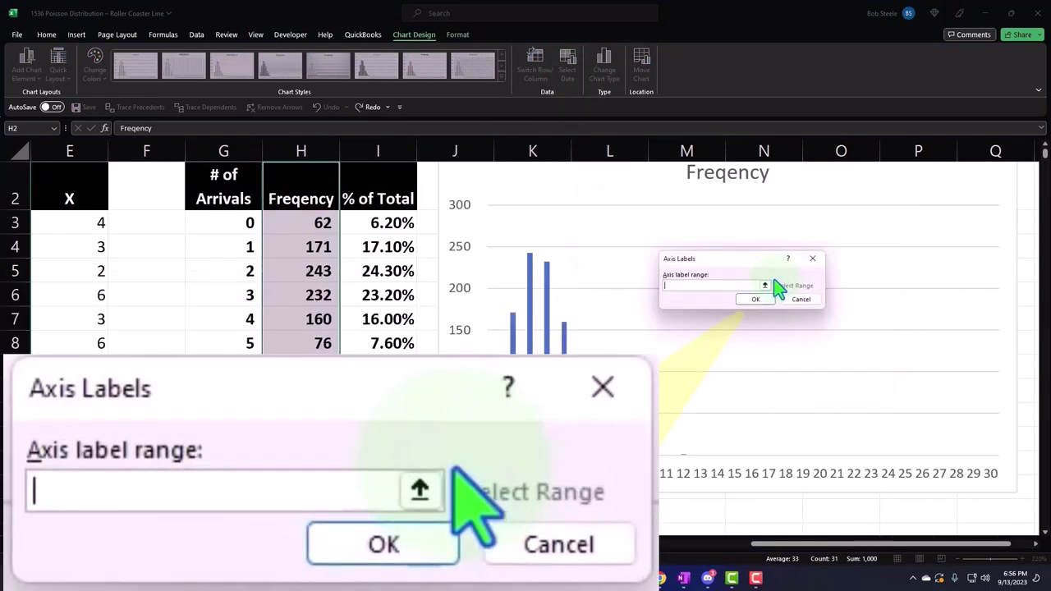
left_click(226, 224)
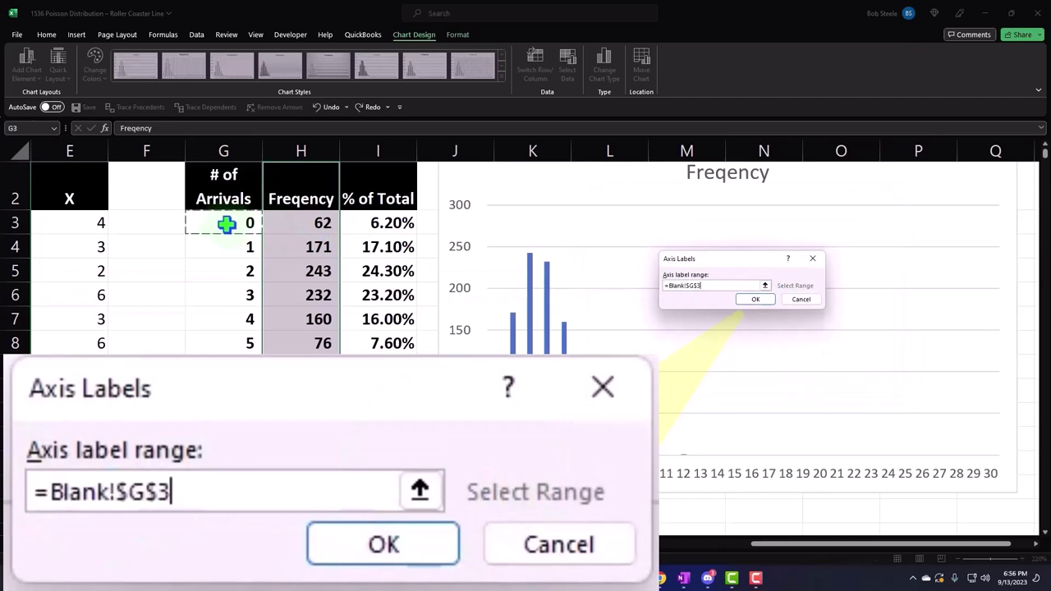
key("ctrl+shift+Down")
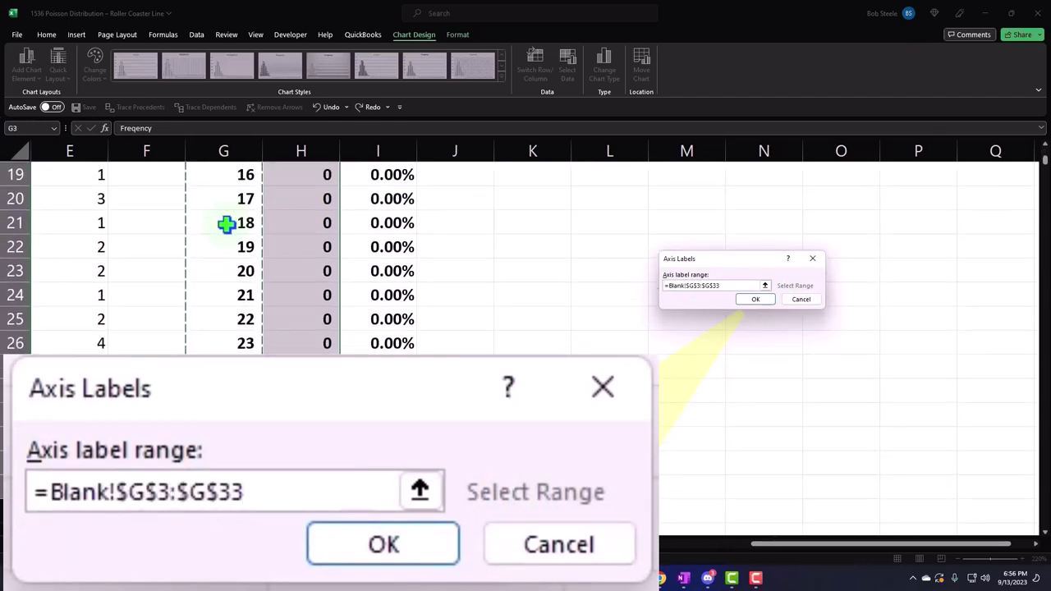
key("ctrl+Up")
key("Down")
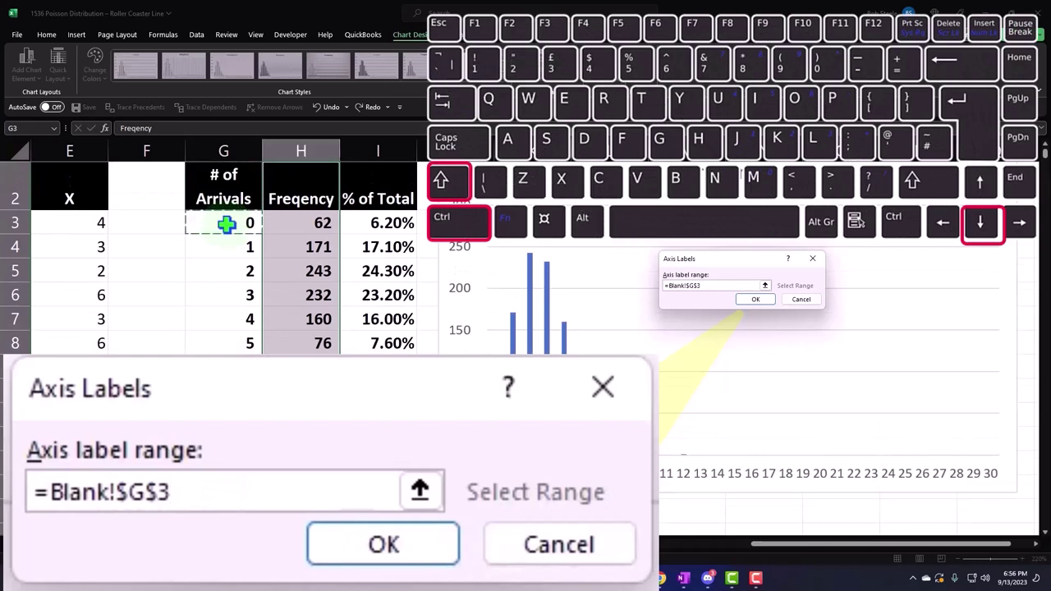
key("ctrl+shift+Down")
key("shift+Up")
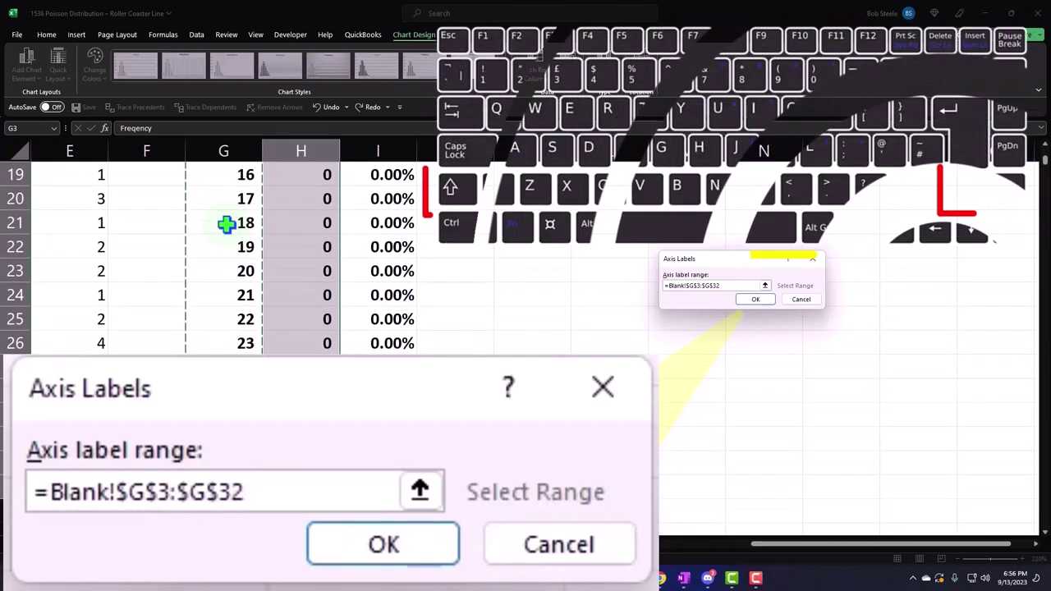
left_click(336, 544)
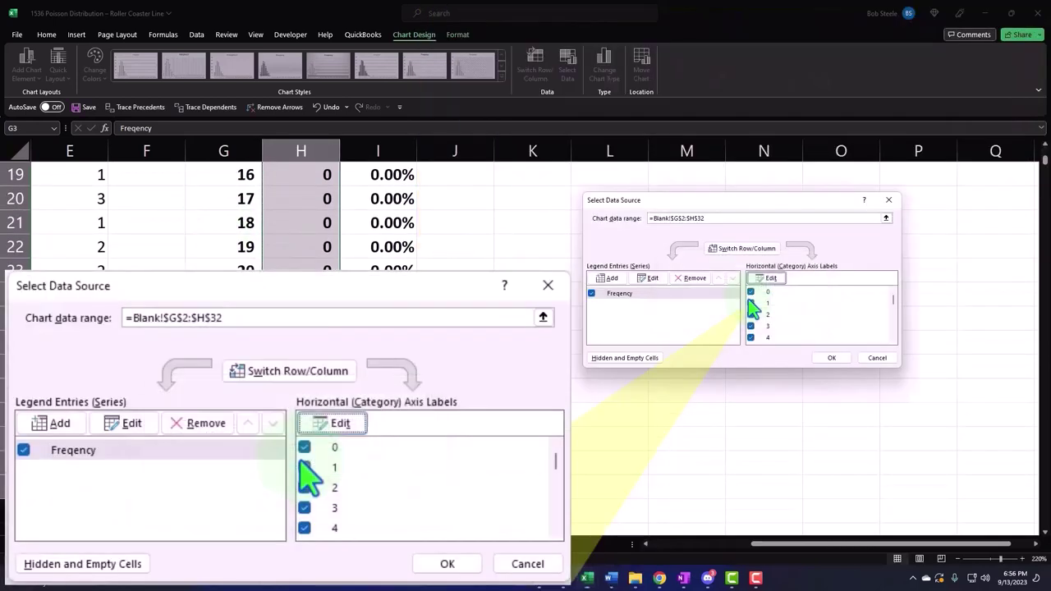
left_click(444, 564)
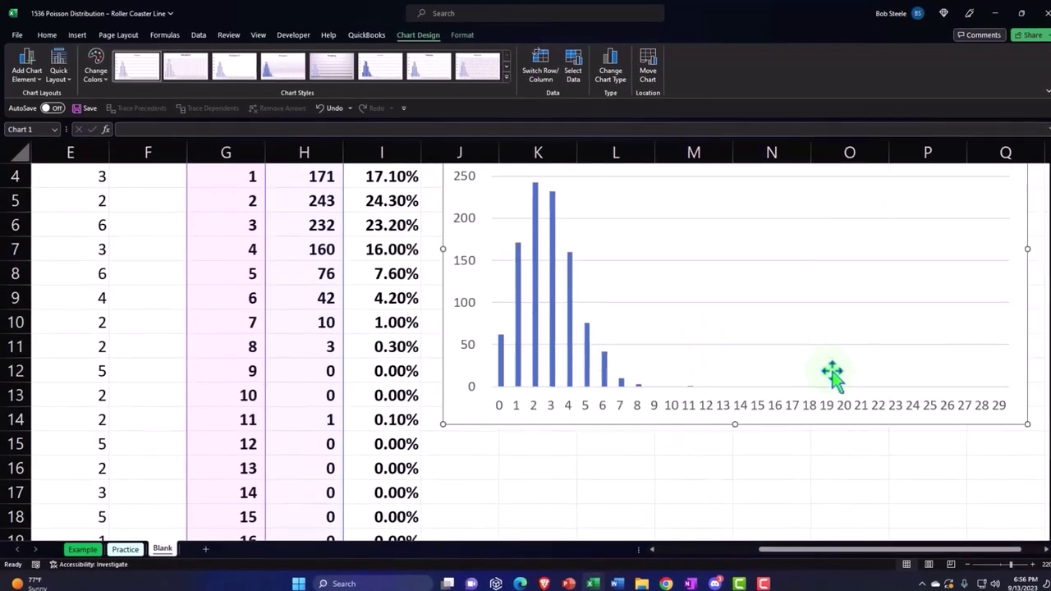
scroll(832, 374, "up", 1)
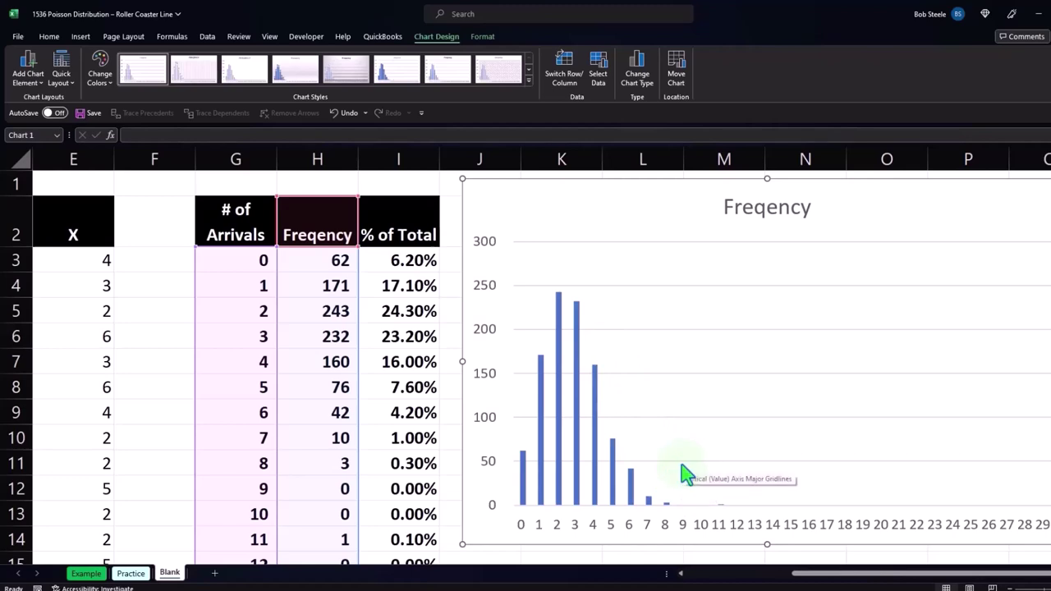
Select the % of Total range I2:I32
scroll(684, 474, "down", 1)
scroll(652, 469, "down", 1)
left_click(640, 481)
scroll(574, 411, "up", 2)
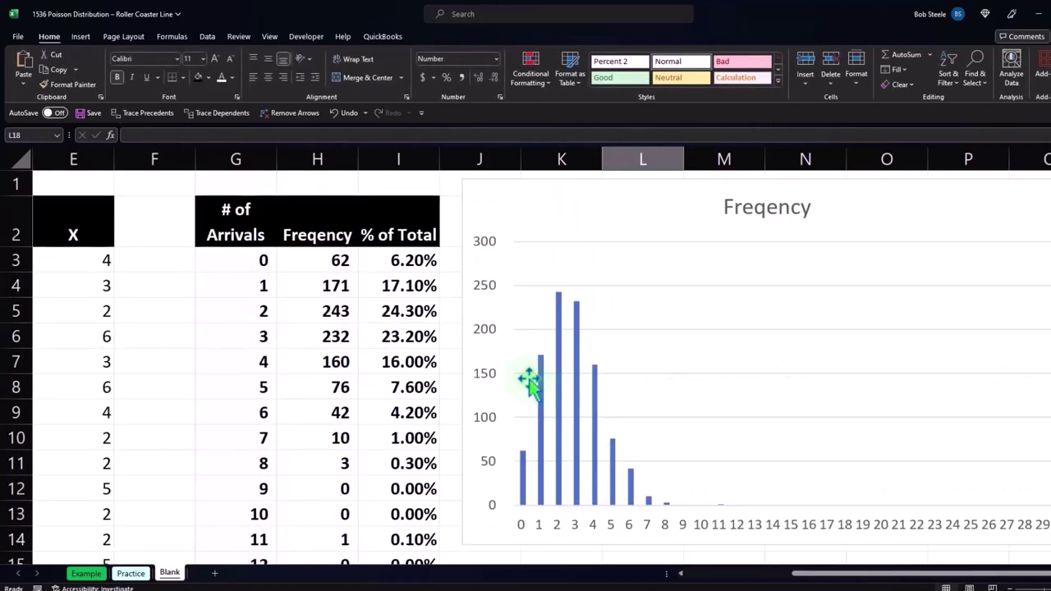
left_click(405, 233)
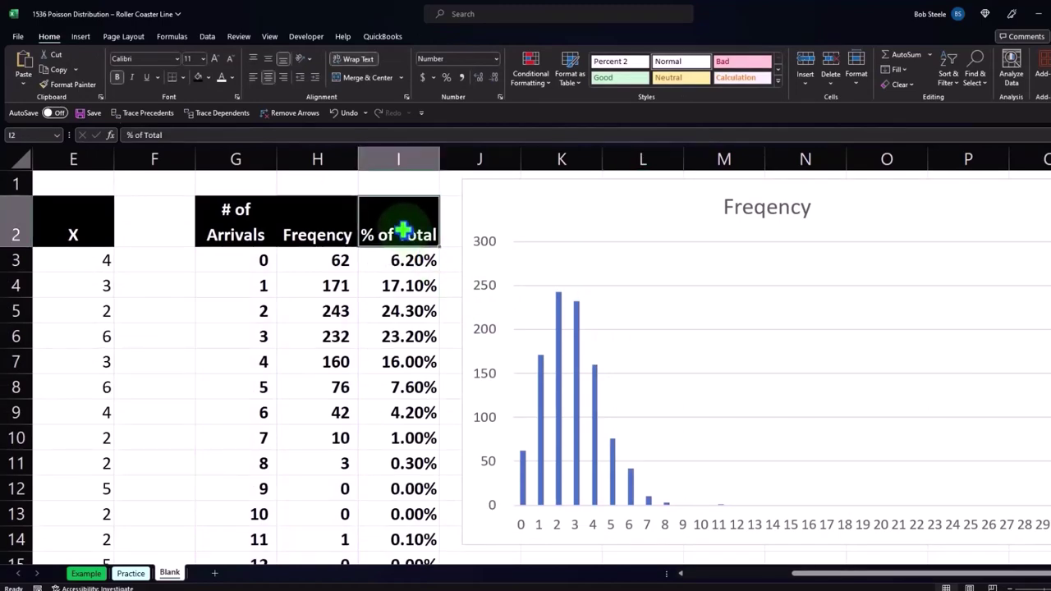
key("ctrl+shift+Down")
key("shift+Up")
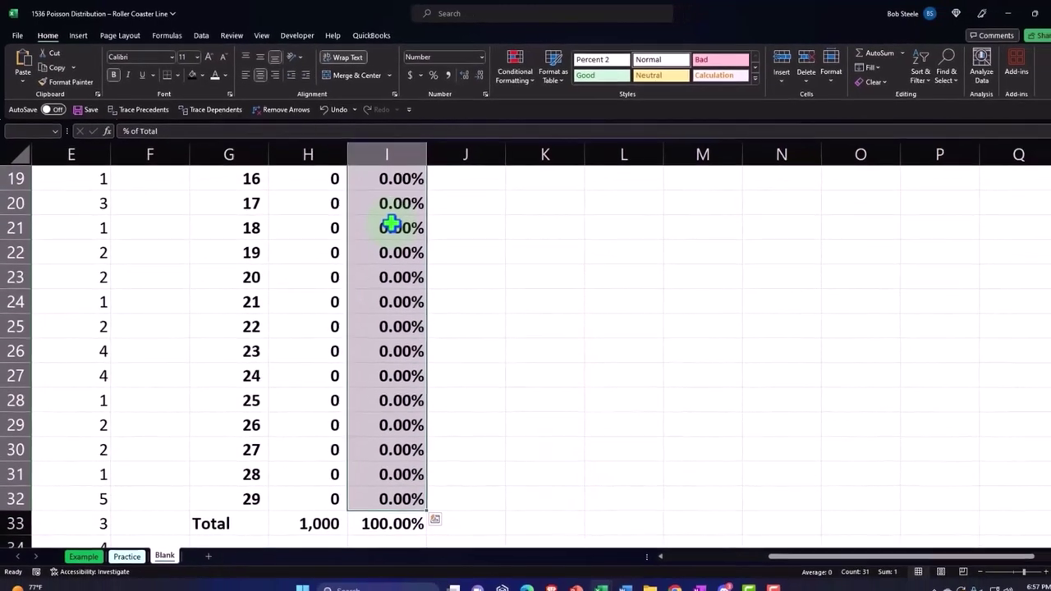
scroll(390, 224, "up", 6)
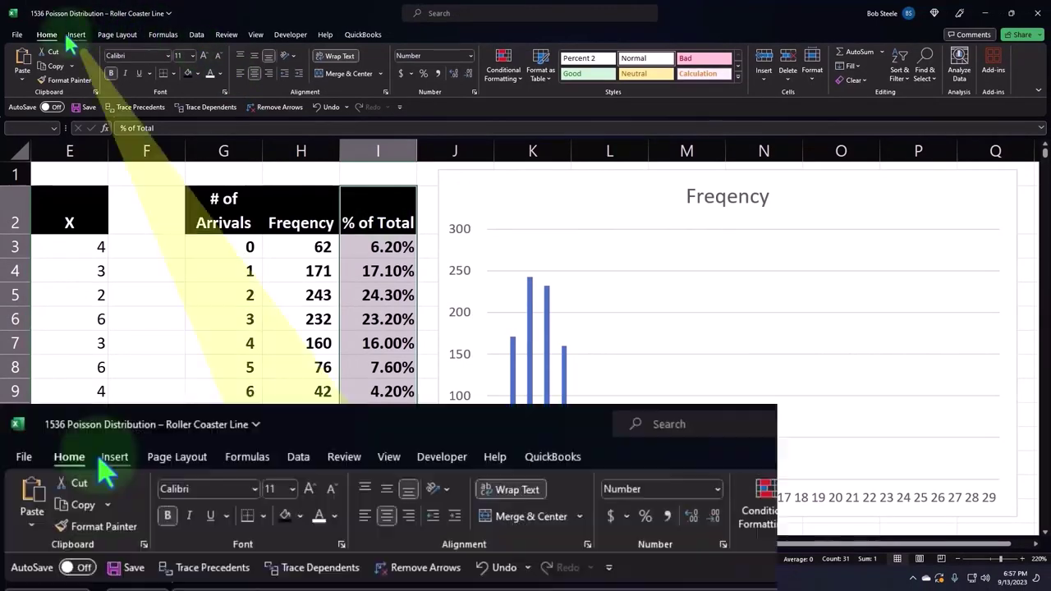
Insert a clustered column chart of the percentages and place it below the Freqency chart
left_click(77, 34)
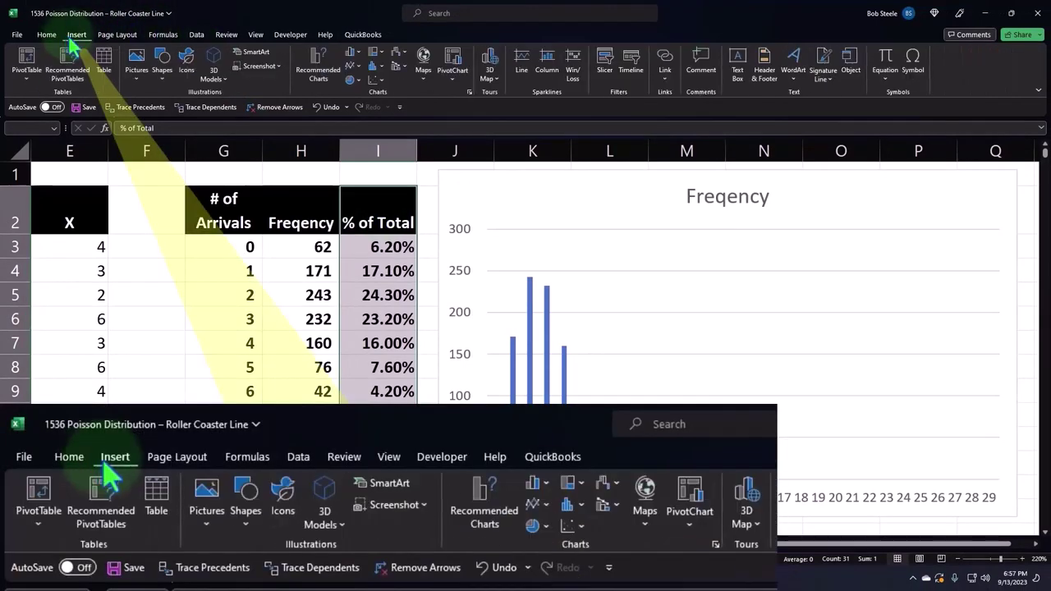
left_click(373, 68)
left_click(355, 79)
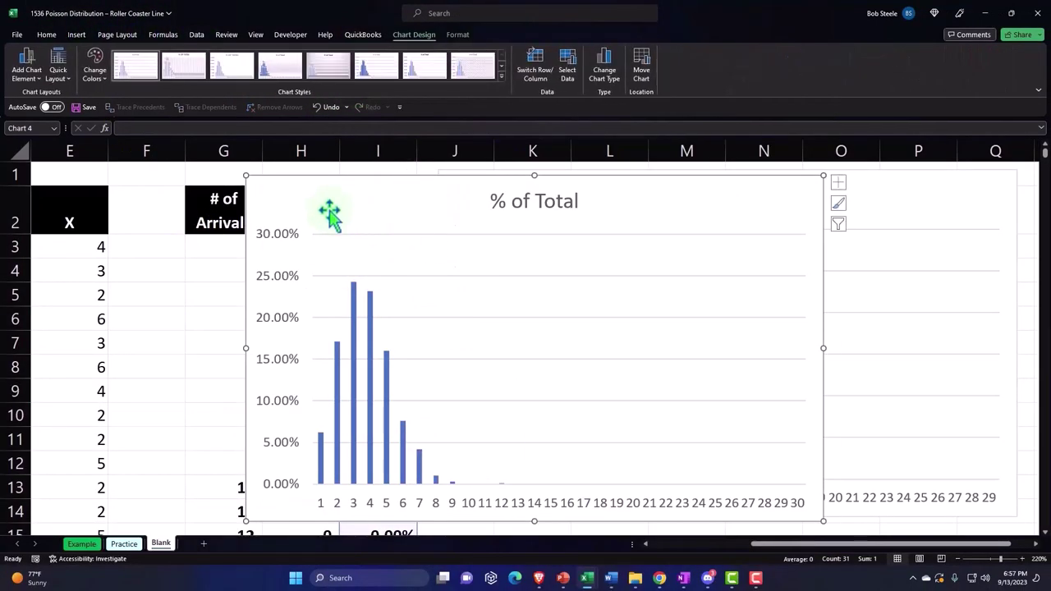
mouse_move(329, 211)
left_mouse_down()
mouse_move(535, 281)
mouse_move(472, 329)
left_mouse_up()
scroll(495, 267, "down", 3)
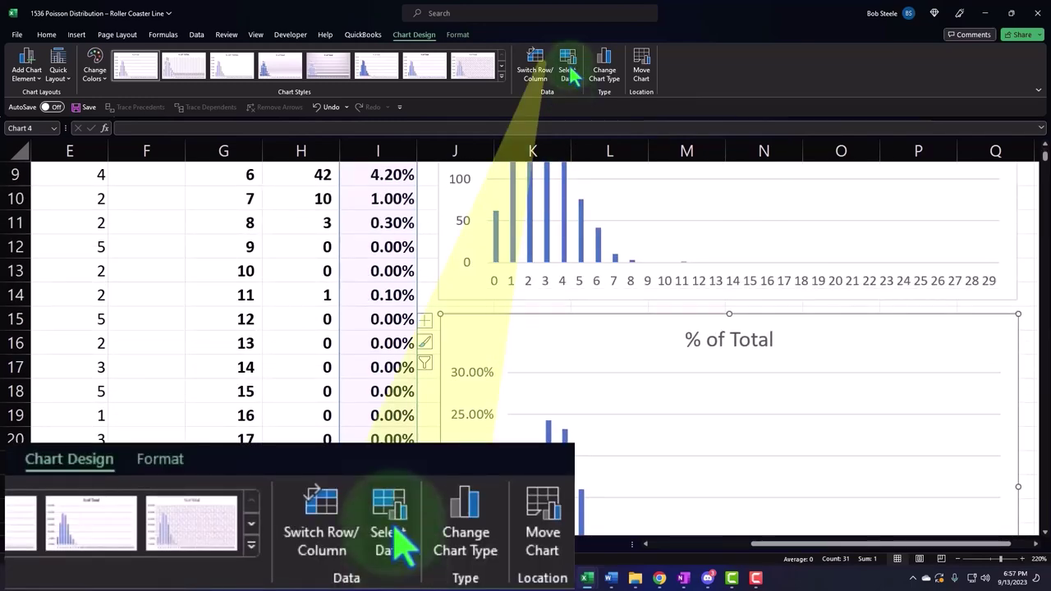
Use the arrival counts G3:G32 (0–29) as the % of Total chart's horizontal axis labels
left_click(567, 72)
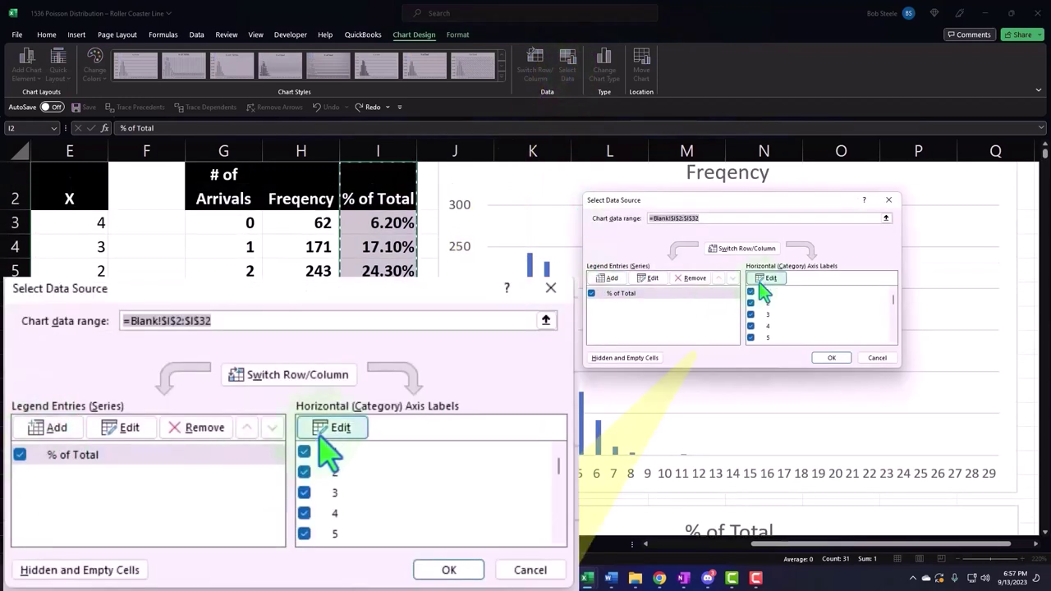
left_click(337, 428)
left_click(252, 226)
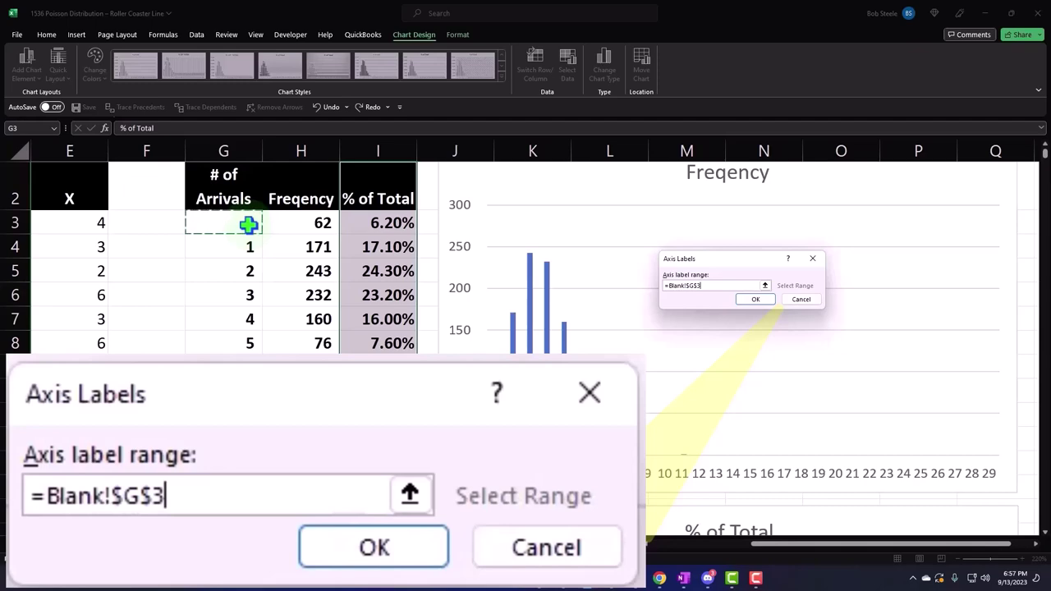
key("ctrl+shift+Down")
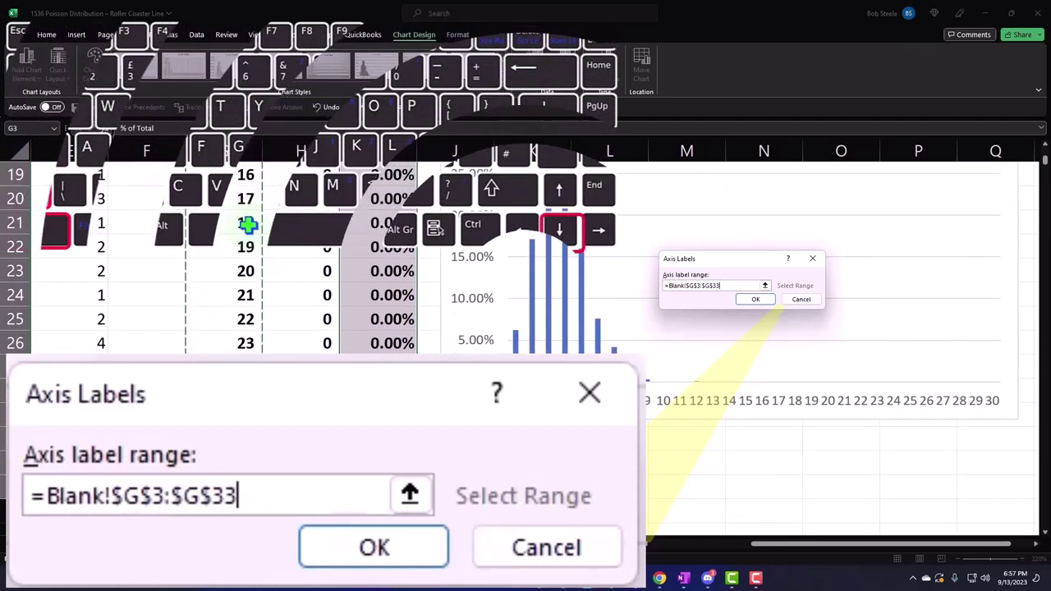
key("shift+Up")
key("Return")
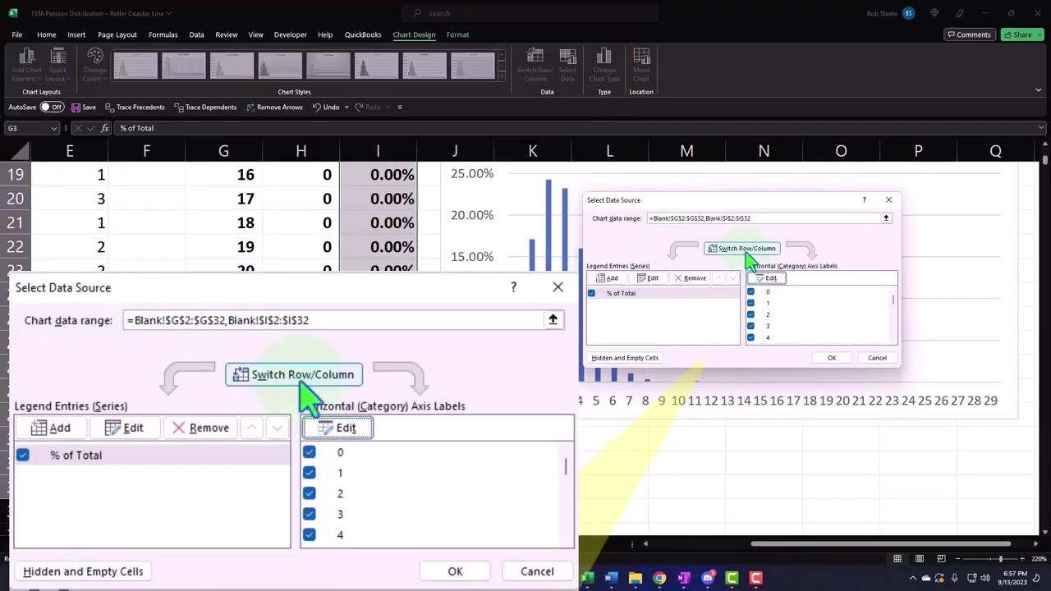
left_click(455, 572)
scroll(792, 428, "up", 5)
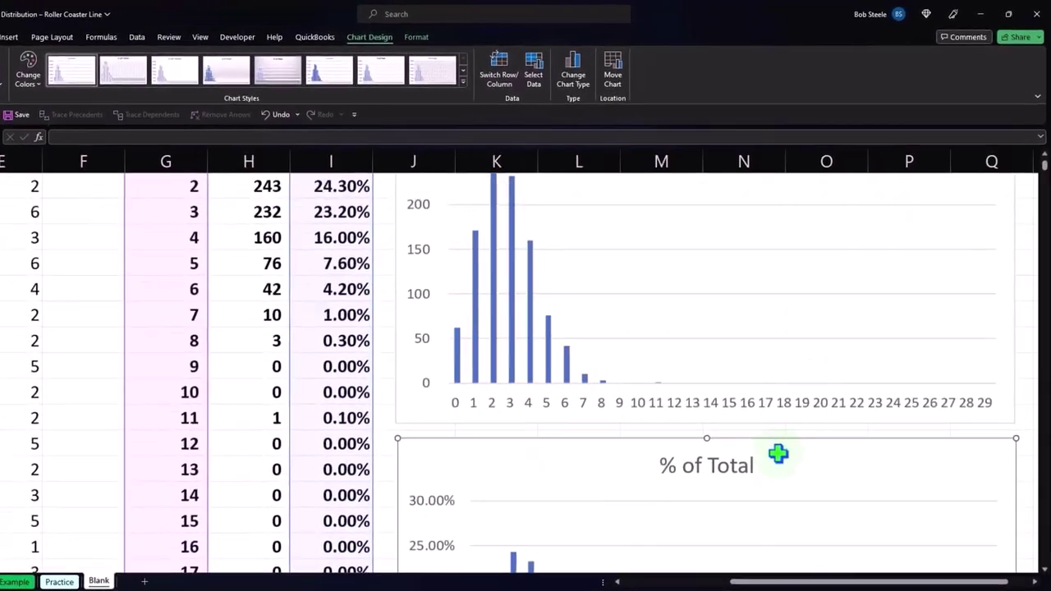
scroll(777, 453, "down", 2)
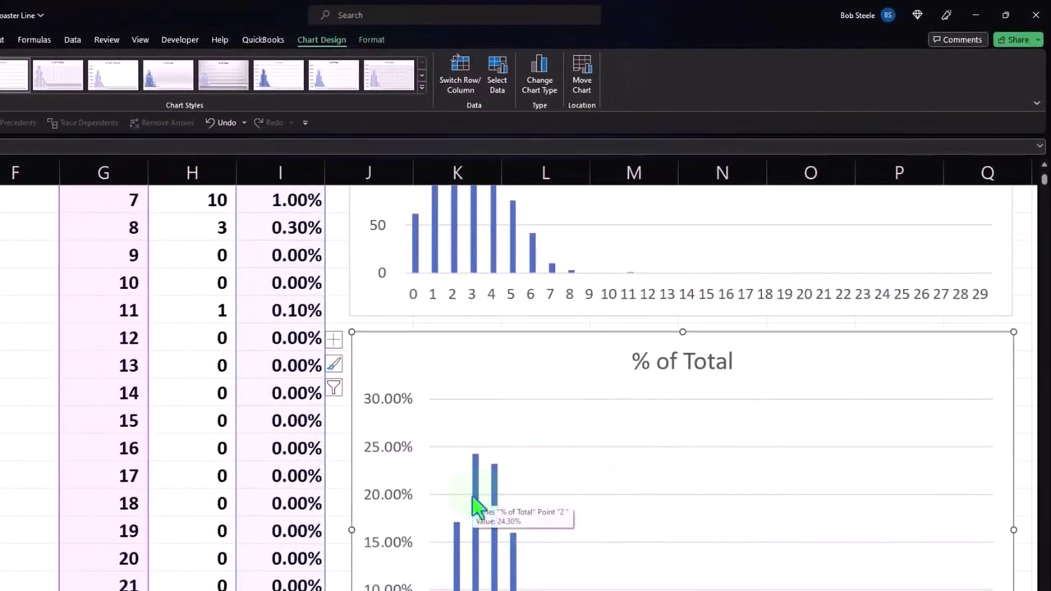
scroll(476, 501, "up", 3)
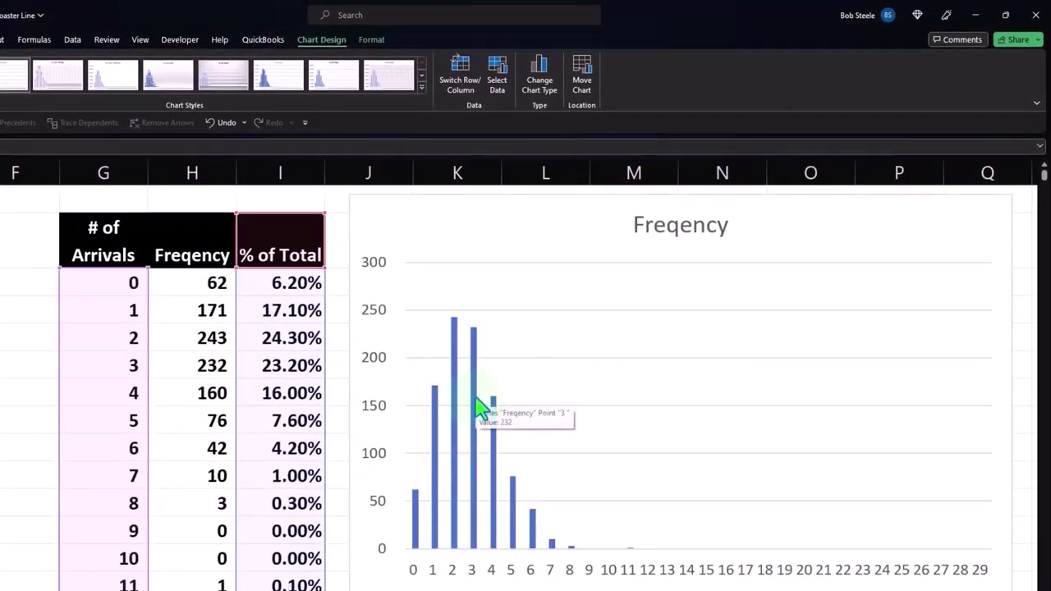
scroll(479, 407, "down", 2)
scroll(476, 405, "down", 2)
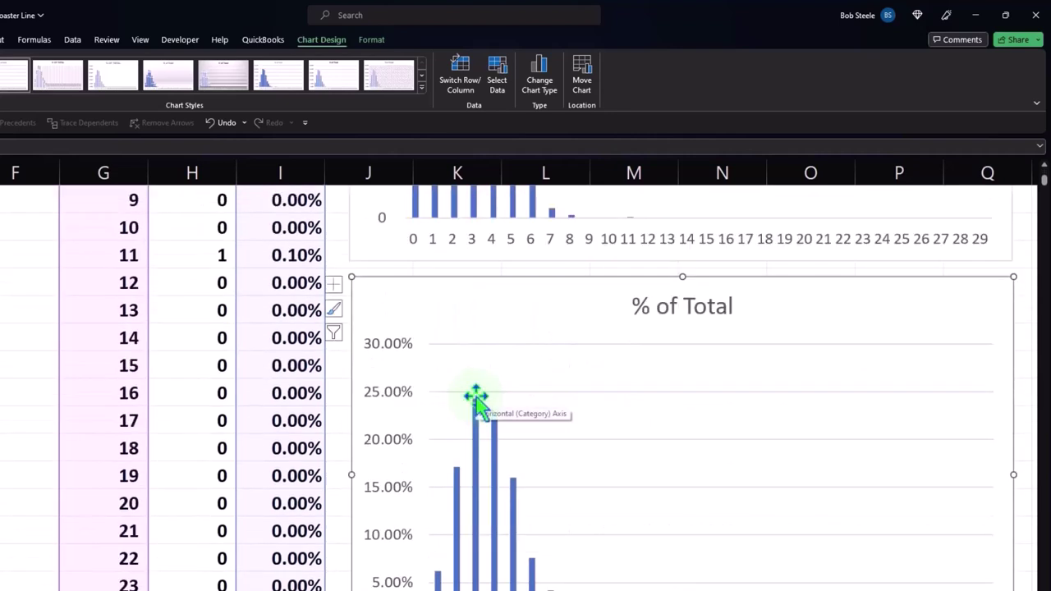
scroll(476, 405, "down", 2)
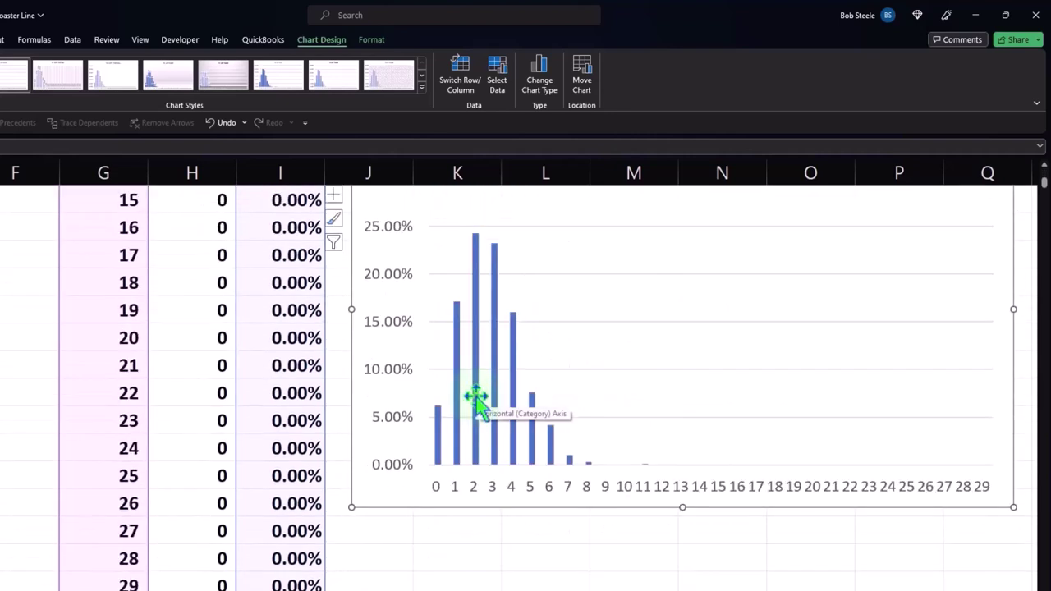
left_click(480, 559)
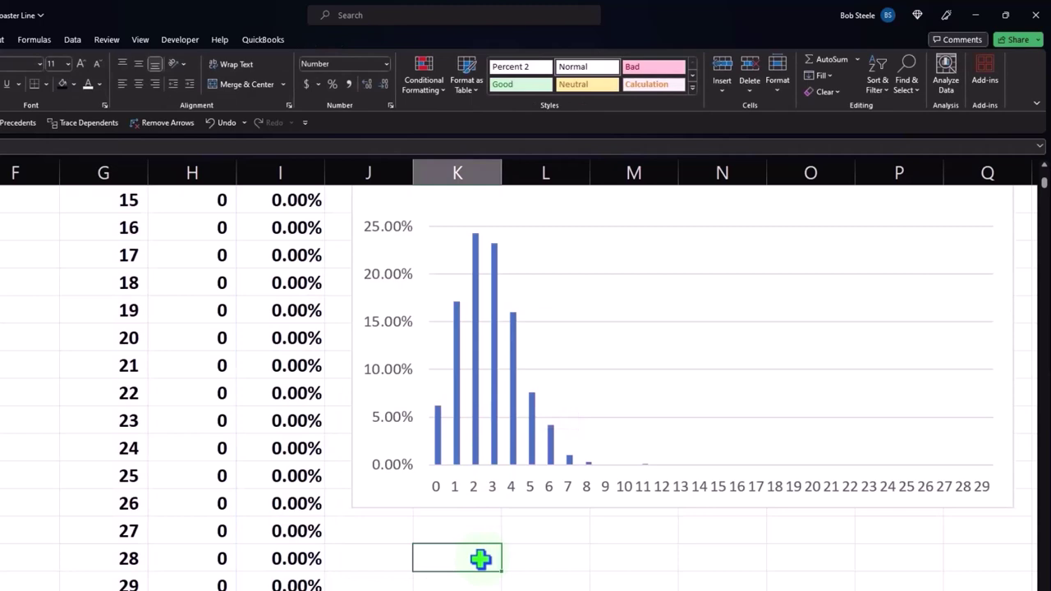
Move both charts farther right, with the Freqency chart starting near column N
scroll(480, 559, "up", 4)
scroll(482, 565, "up", 2)
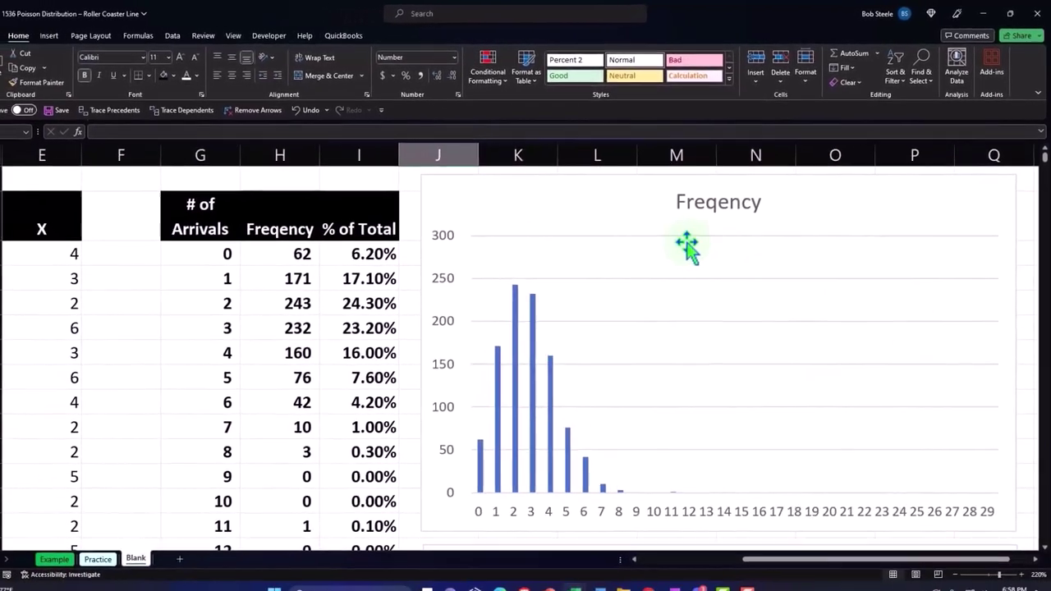
mouse_move(455, 195)
left_mouse_down()
mouse_move(567, 204)
mouse_move(788, 192)
left_mouse_up()
scroll(755, 246, "down", 3)
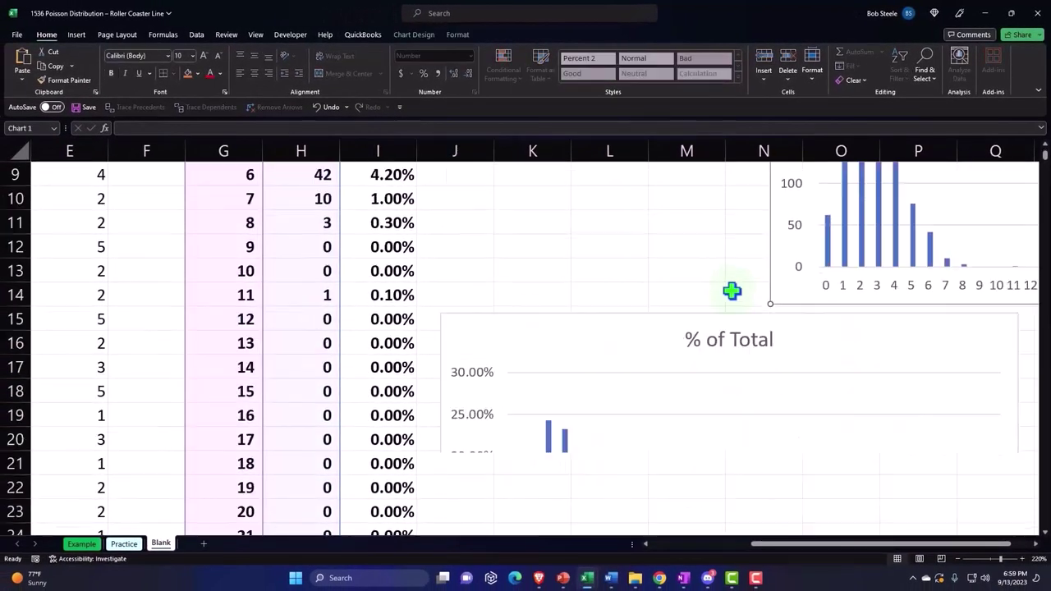
mouse_move(541, 343)
left_mouse_down()
mouse_move(797, 356)
mouse_move(813, 329)
left_mouse_up()
left_click(617, 365)
Narrow column J and select cell K3
scroll(611, 365, "up", 3)
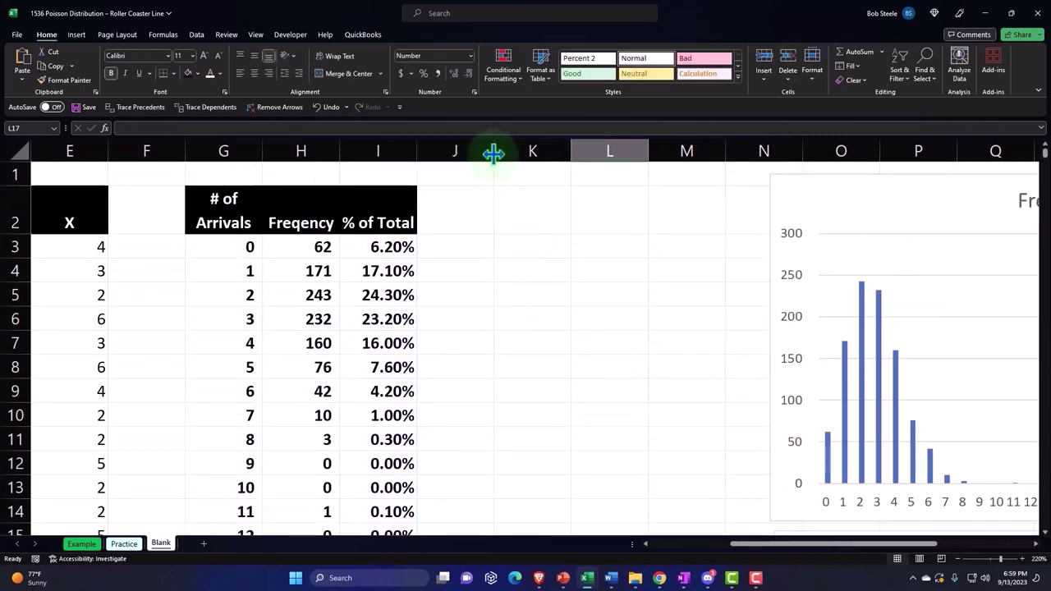
left_click_drag(493, 154, 437, 154)
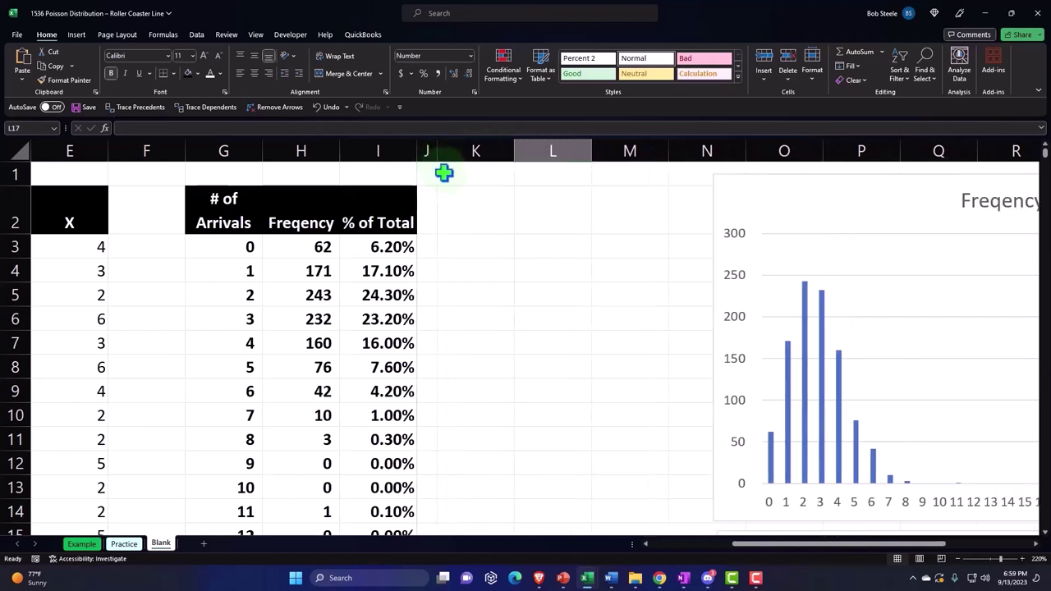
left_click(468, 248)
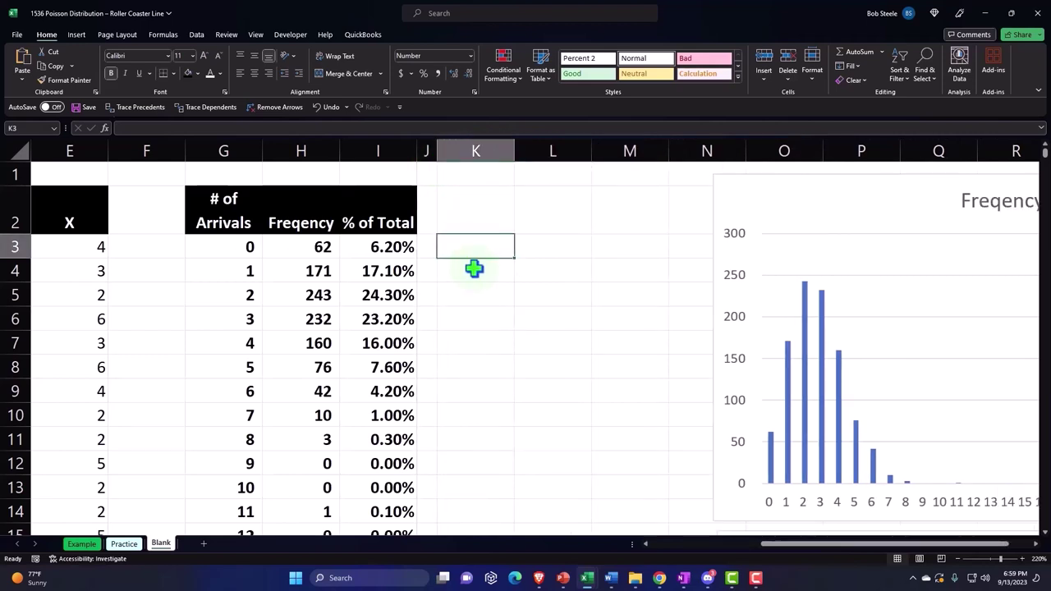
Type the Mean label in K3 and check the given mean of 2.75 in B6
type("Mean")
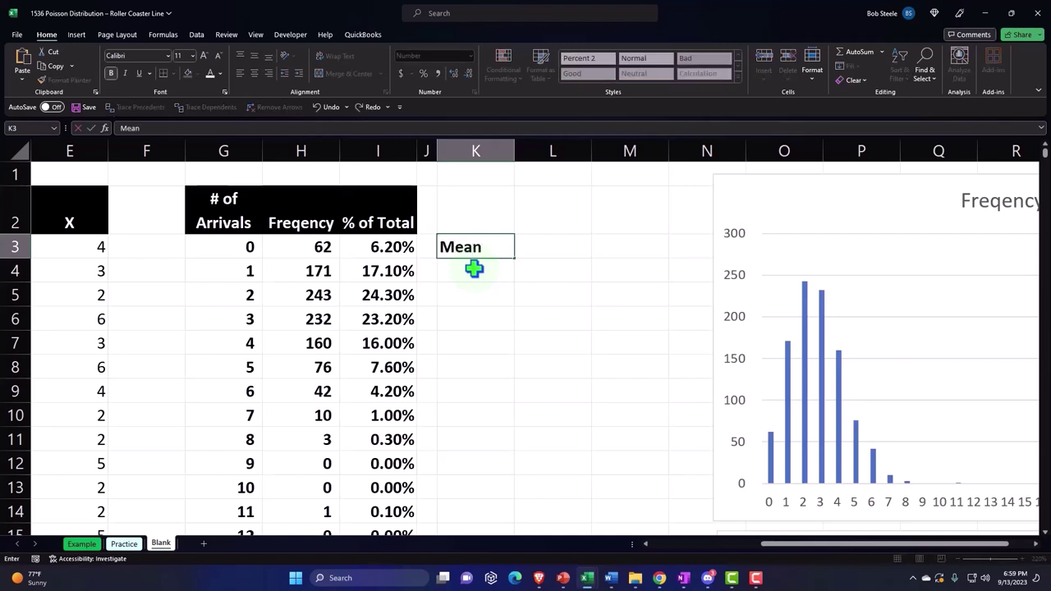
key("Tab")
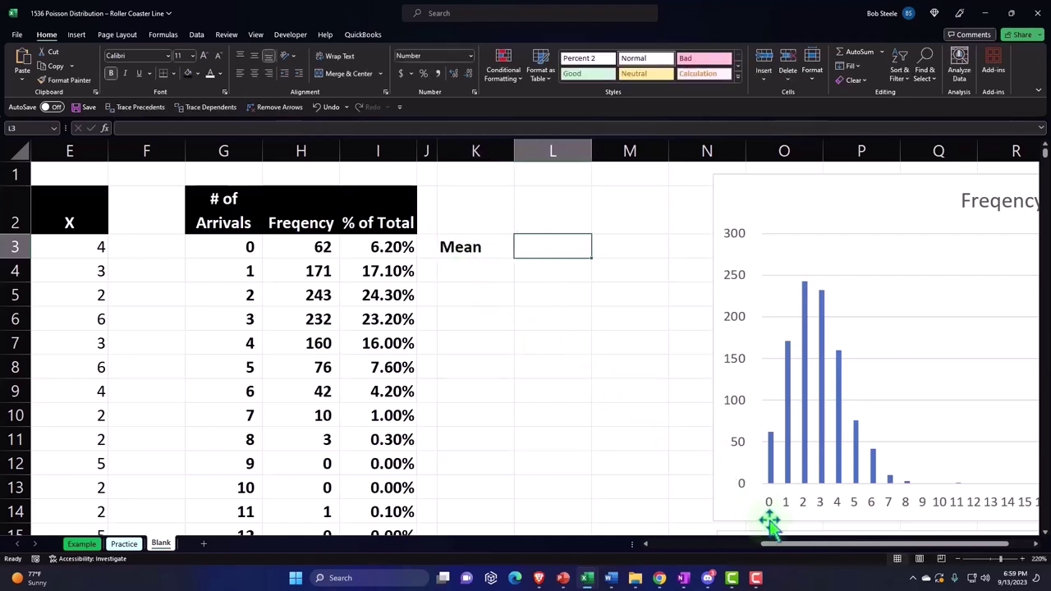
mouse_move(785, 544)
left_mouse_down()
mouse_move(763, 560)
mouse_move(694, 565)
left_mouse_up()
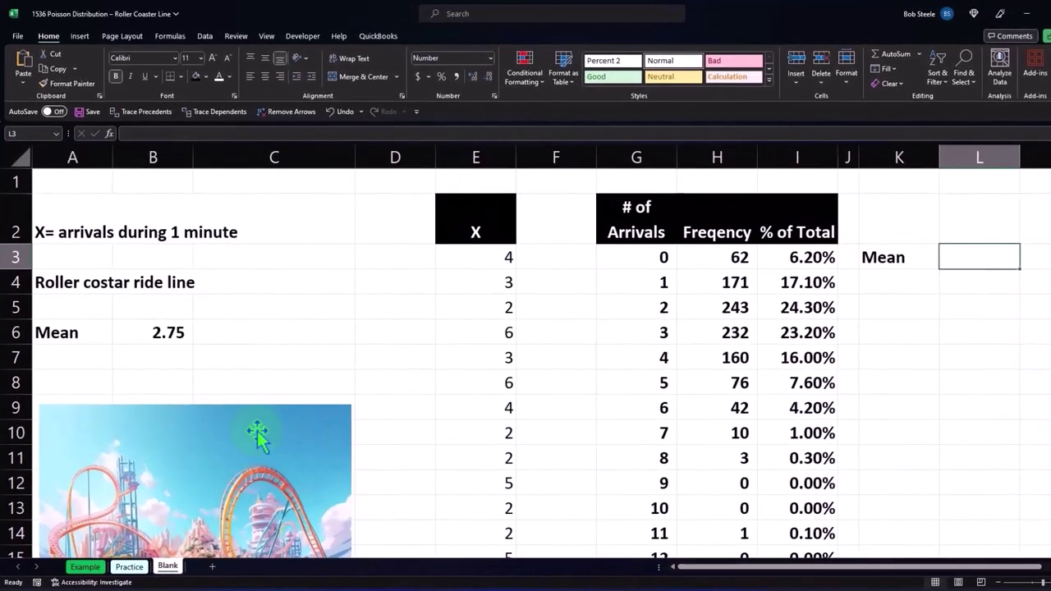
left_click(163, 335)
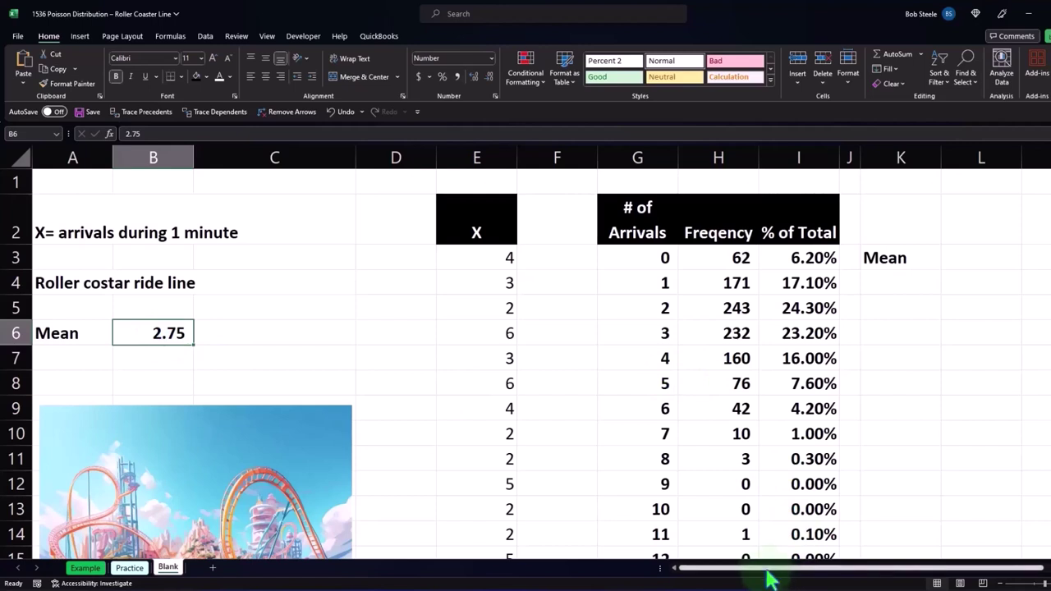
left_click_drag(767, 568, 799, 574)
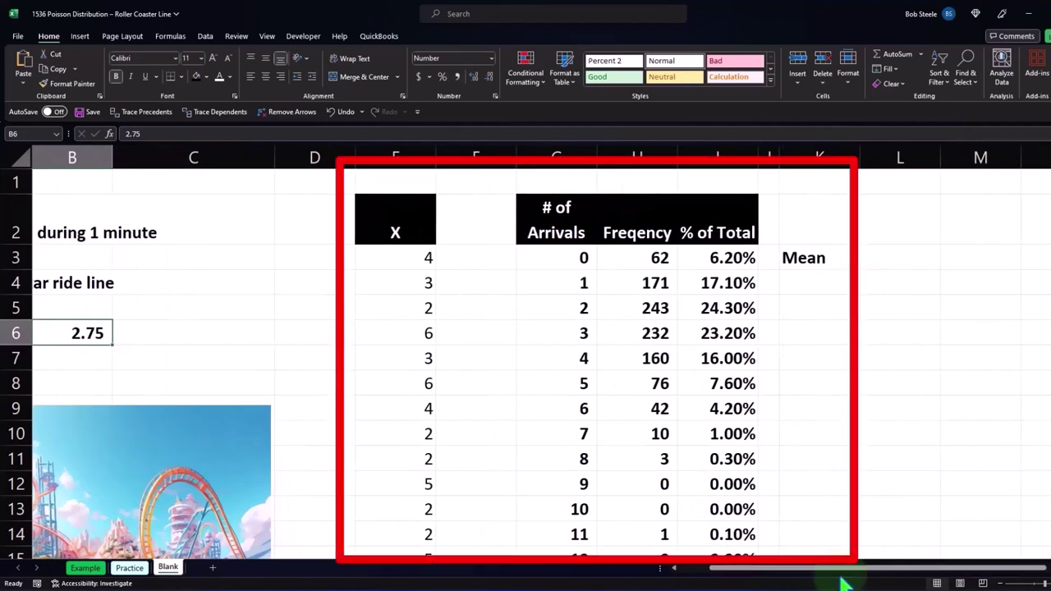
Enter =AVERAGE(E3:E1002) in L3 and show it to four decimals as 2.7300
left_click(898, 257)
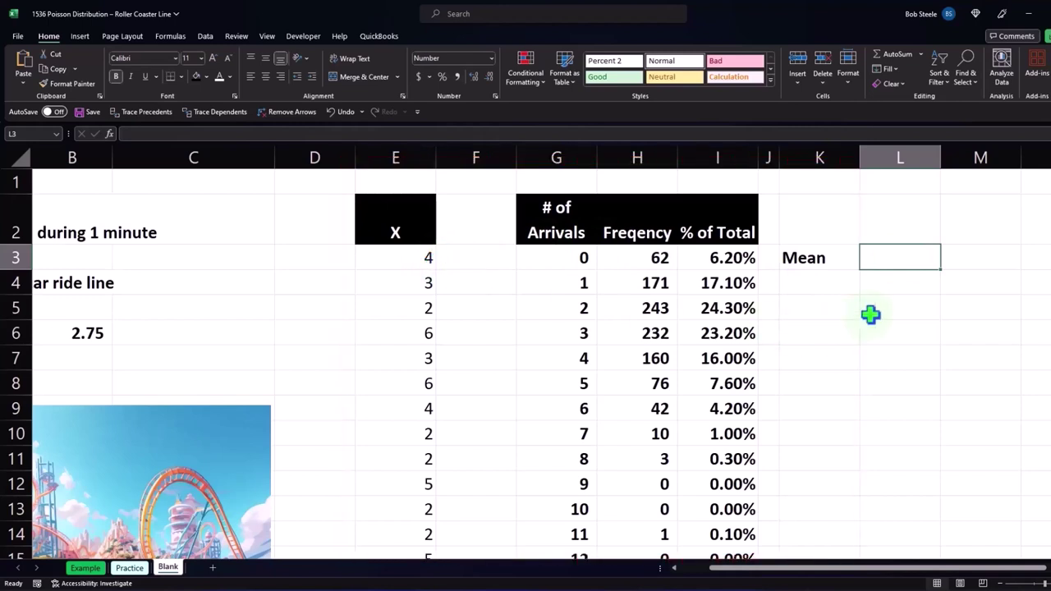
type("=")
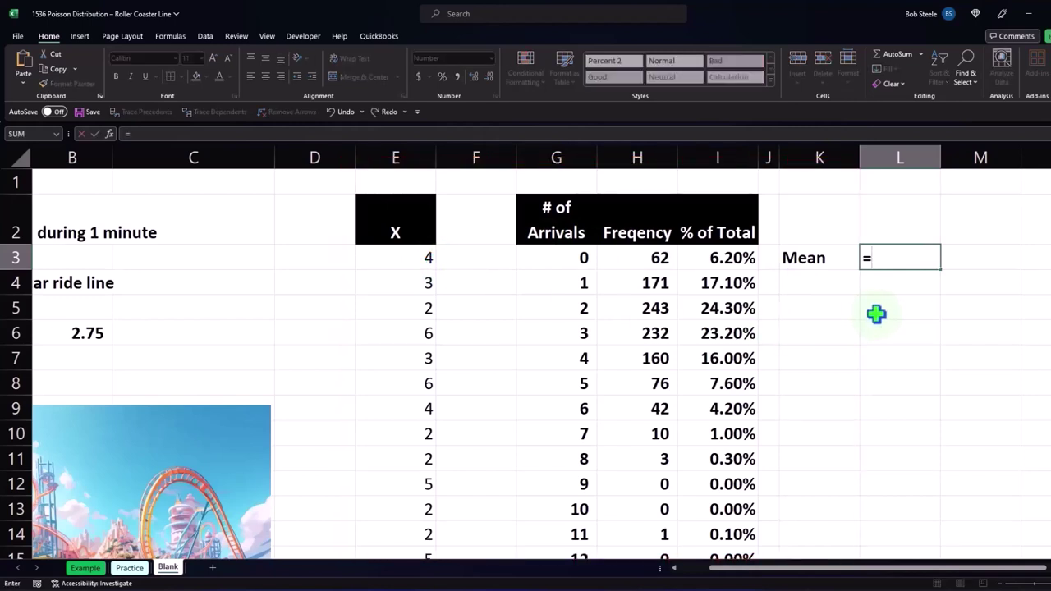
type("average")
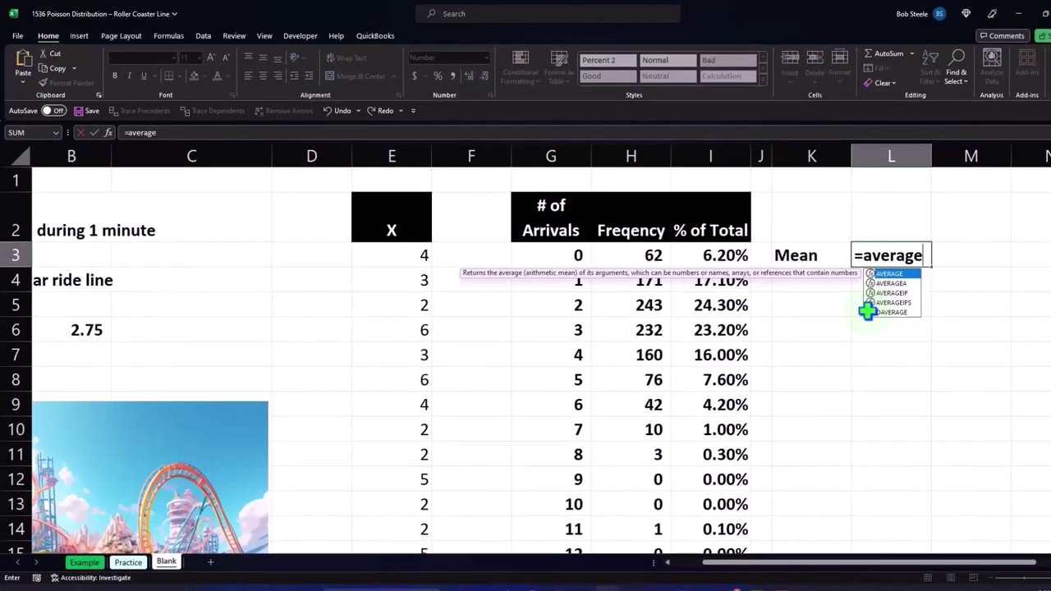
type("(")
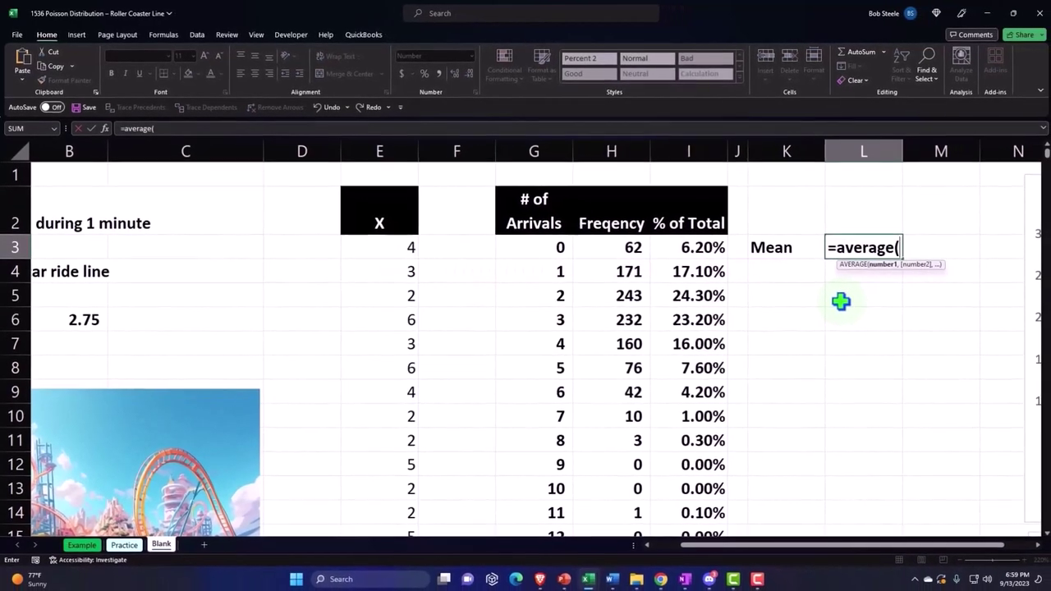
key("Left")
key("Left")
key("Left")
key("Left")
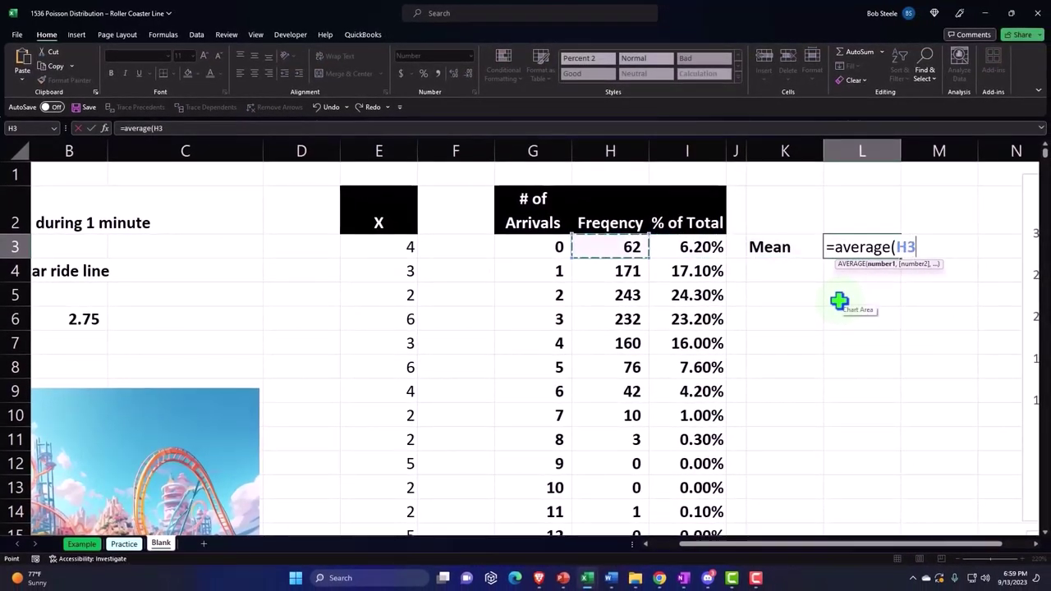
key("Left")
key("Left")
key("Left")
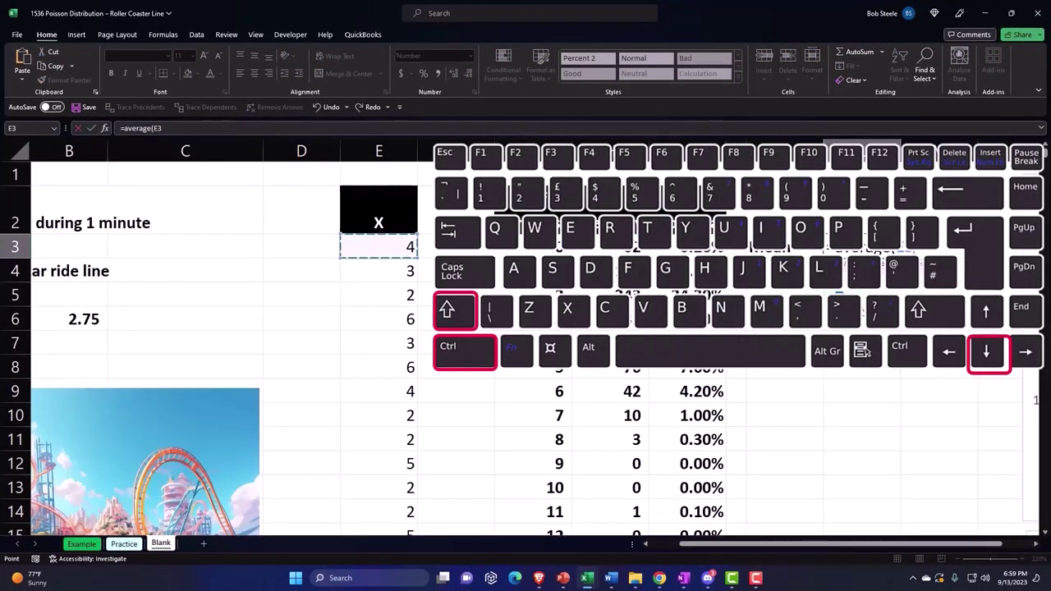
key("ctrl+shift+Down")
key("ctrl+Return")
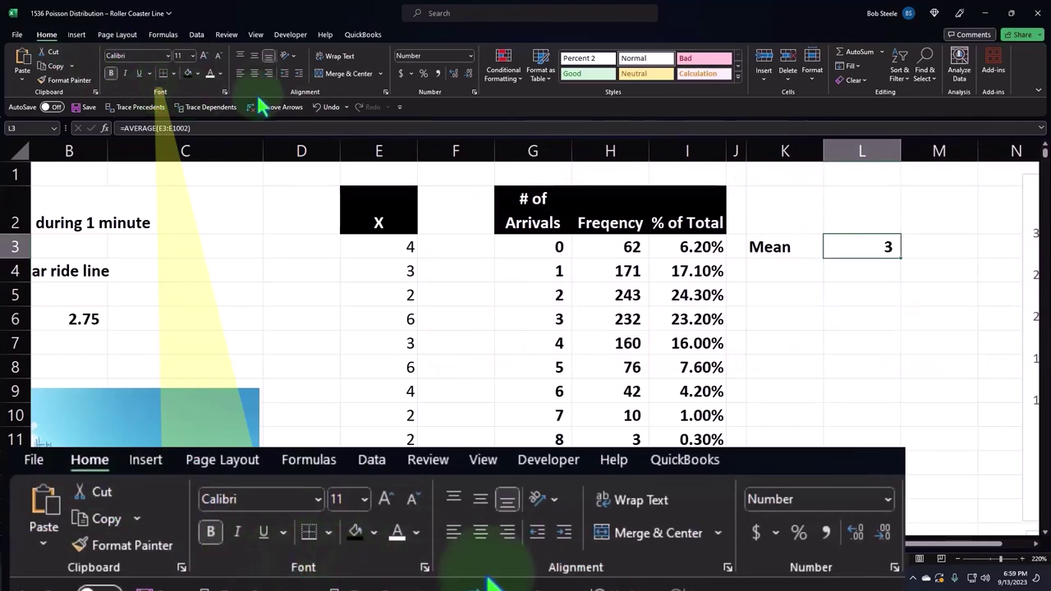
left_click(452, 72)
left_click(452, 72)
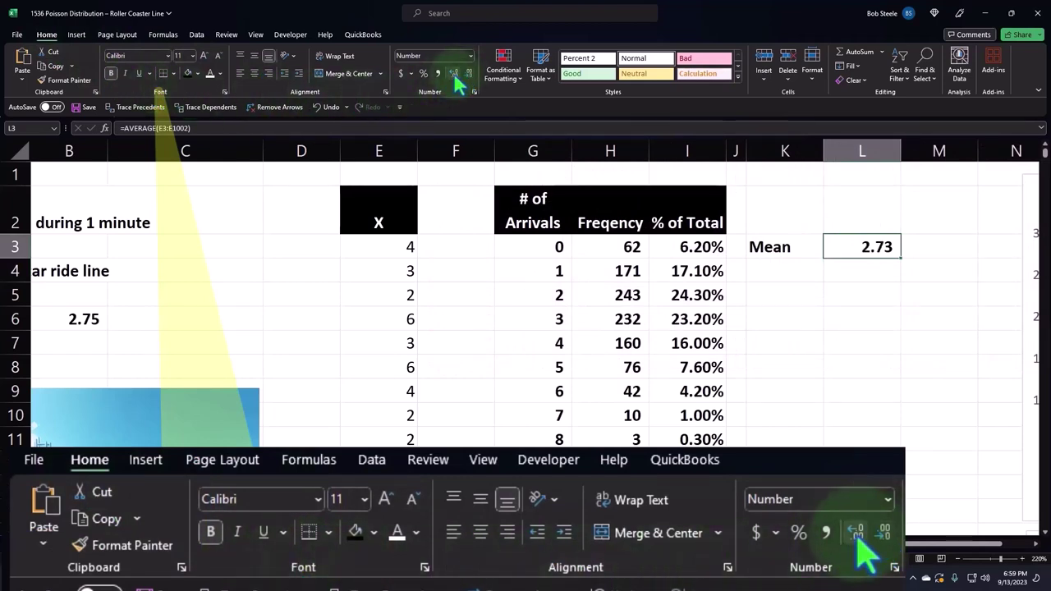
left_click(453, 71)
left_click(452, 70)
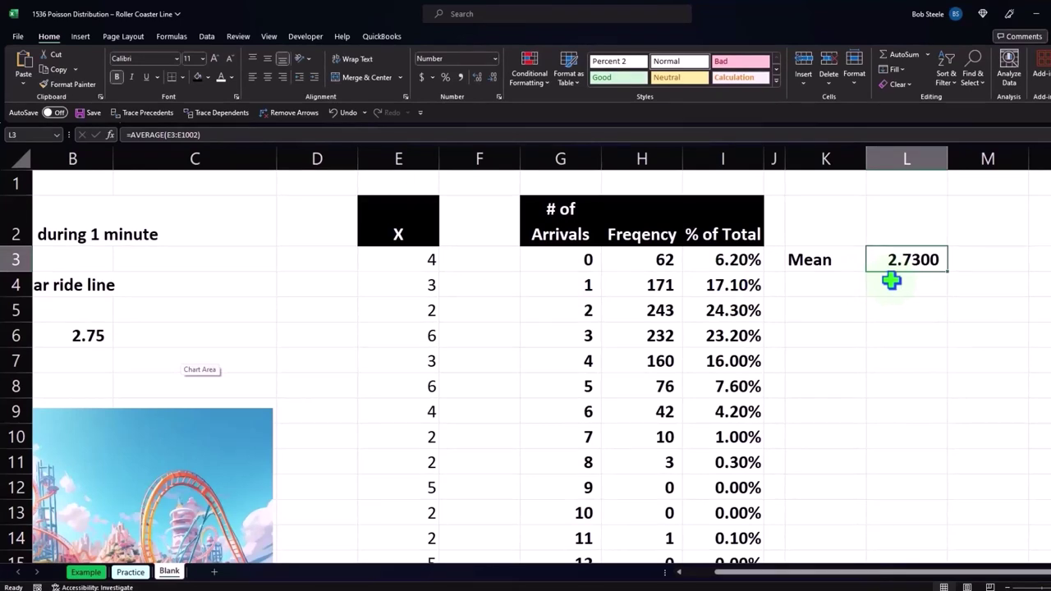
key("Down")
key("Left")
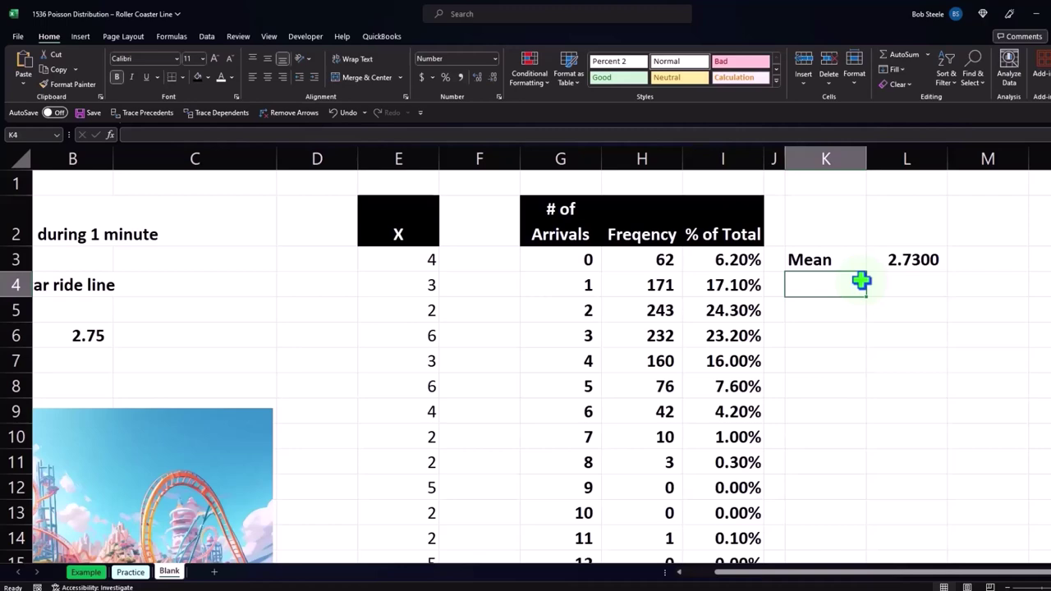
Add a Variance label under Mean and insert two blank columns at F and G
type("Va")
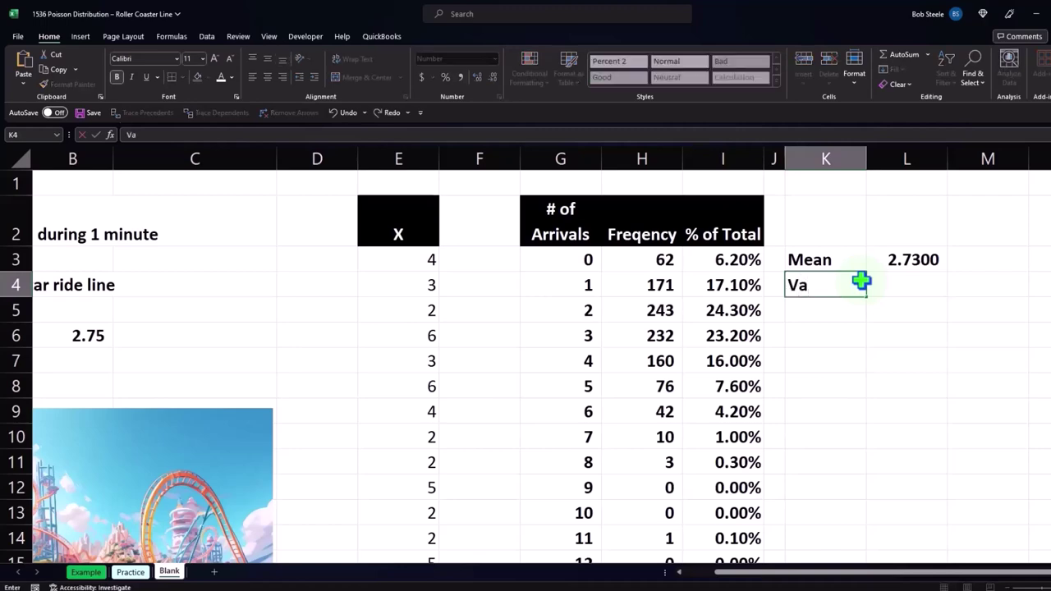
type("riance")
key("Tab")
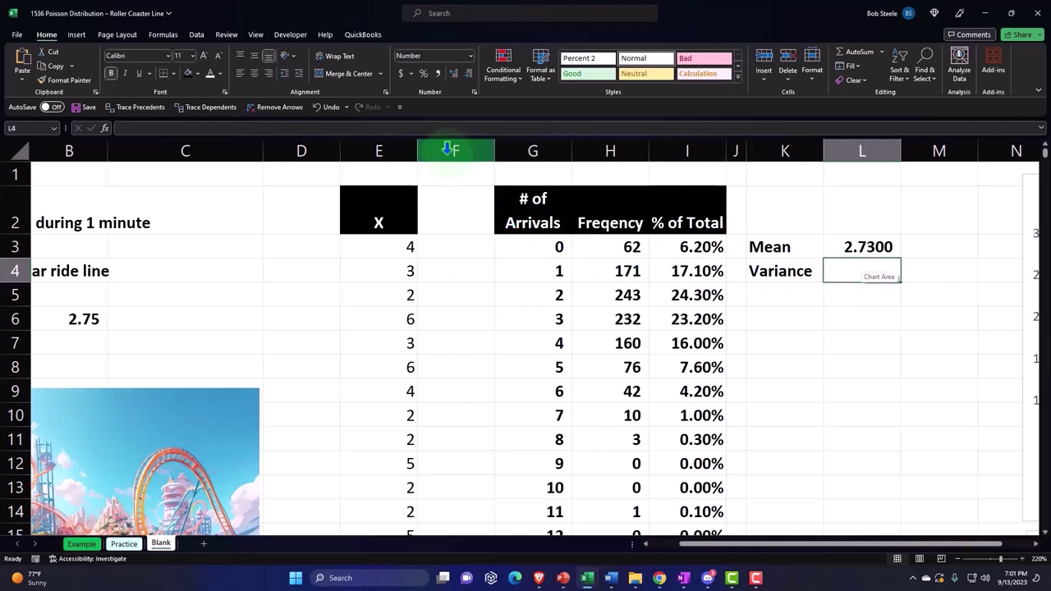
left_click_drag(451, 149, 503, 152)
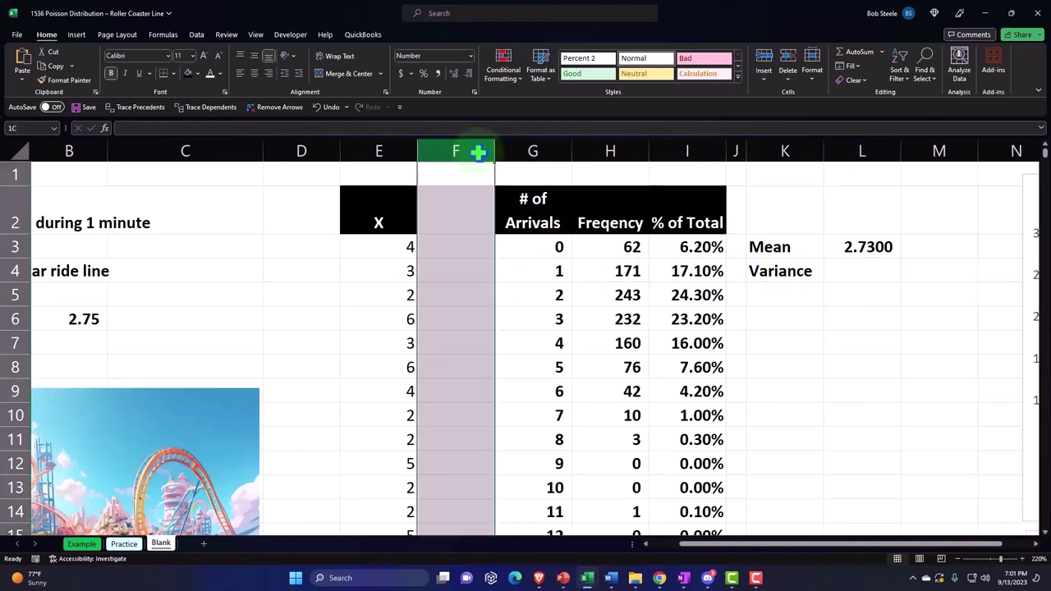
right_click(495, 244)
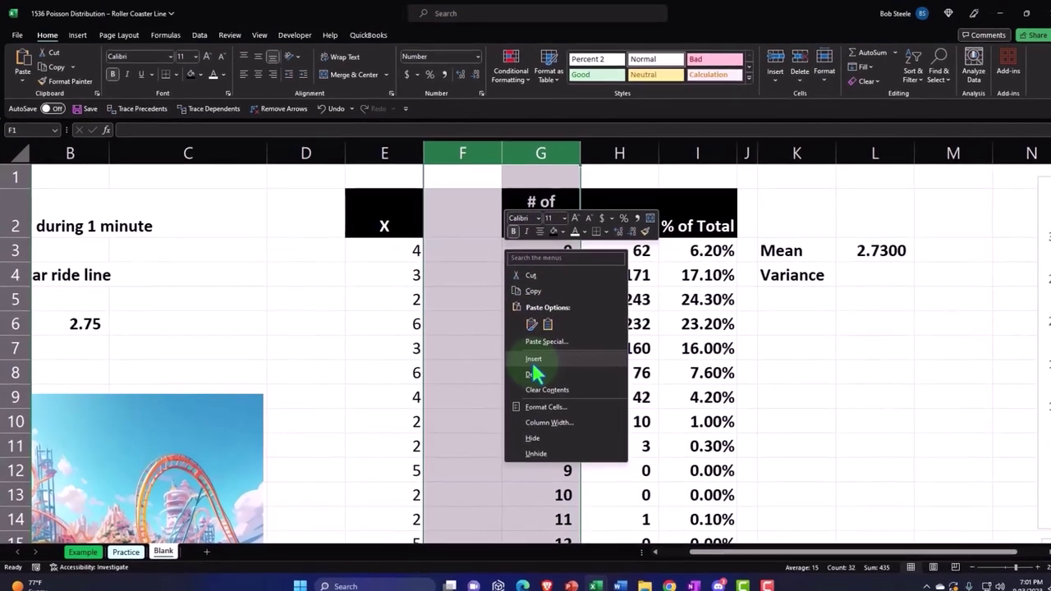
left_click(525, 354)
Give column F a Mean header, enter =$N$3 in F3, and fill it down
left_click(497, 211)
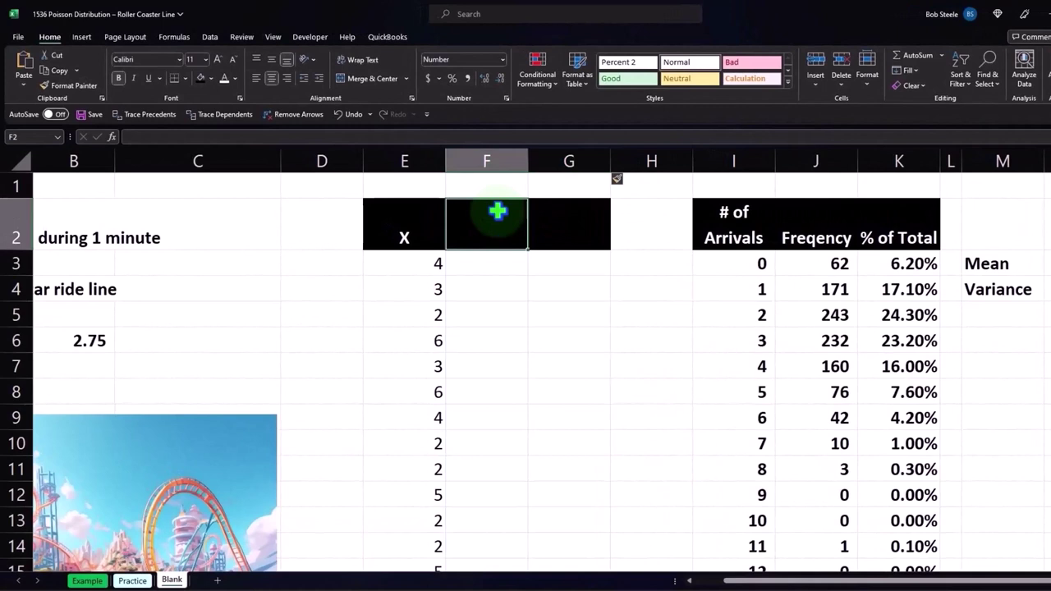
type("=")
key("Down")
key("Right")
key("Right")
key("Right")
key("Right")
key("Right")
key("Right")
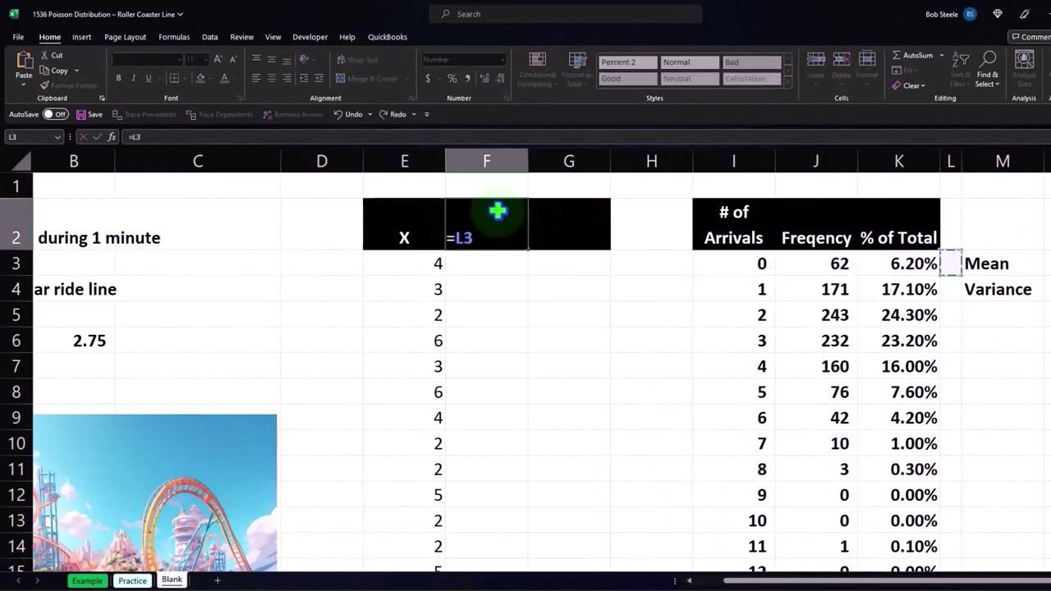
key("Right")
key("Return")
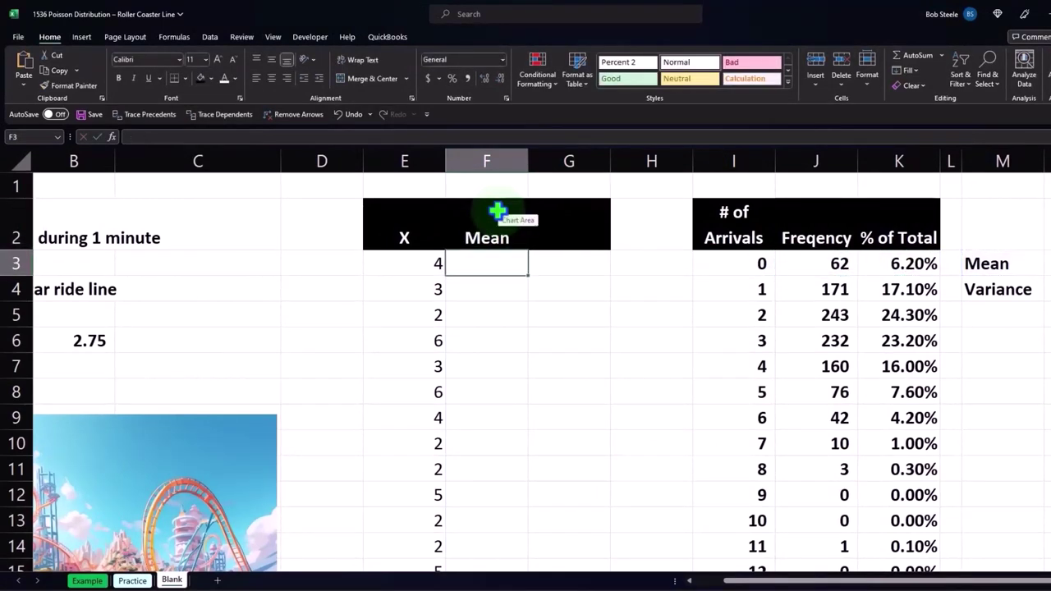
key("Right")
key("Right")
key("Right")
key("Right")
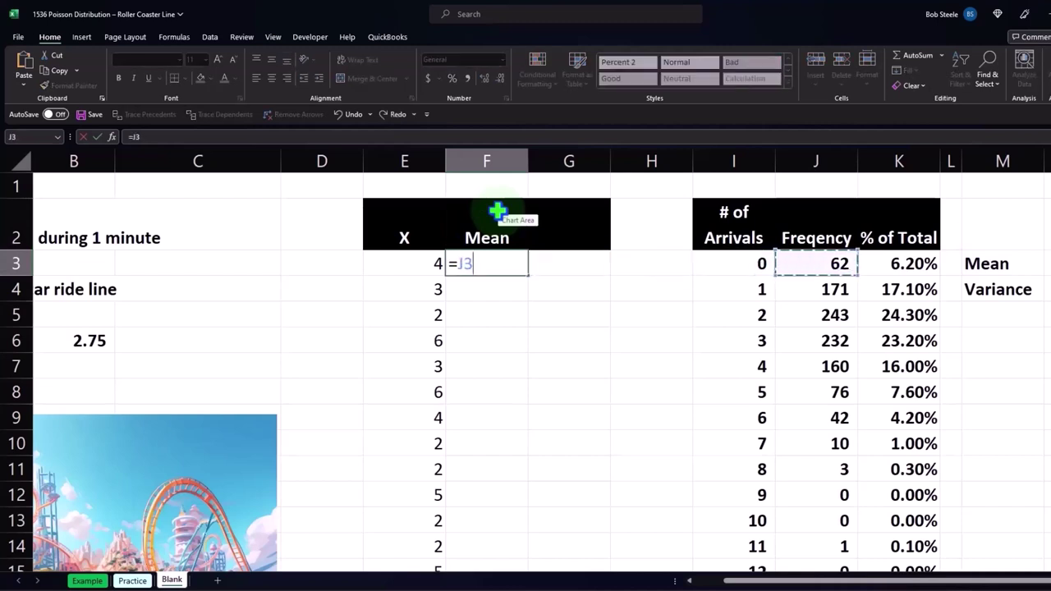
key("Right")
key("Right")
key("Right")
key("Right")
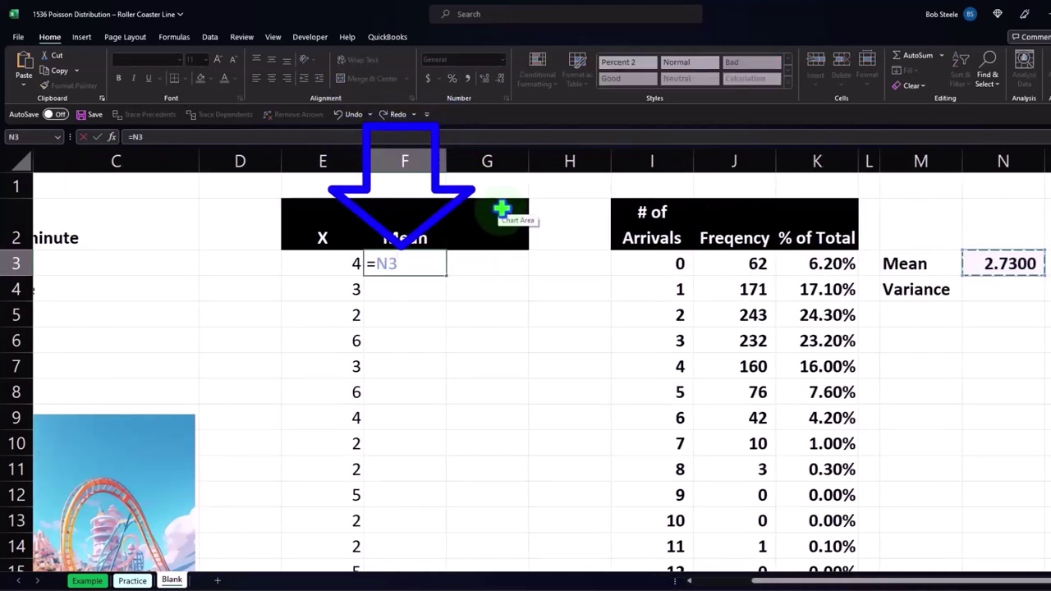
key("F4")
key("Return")
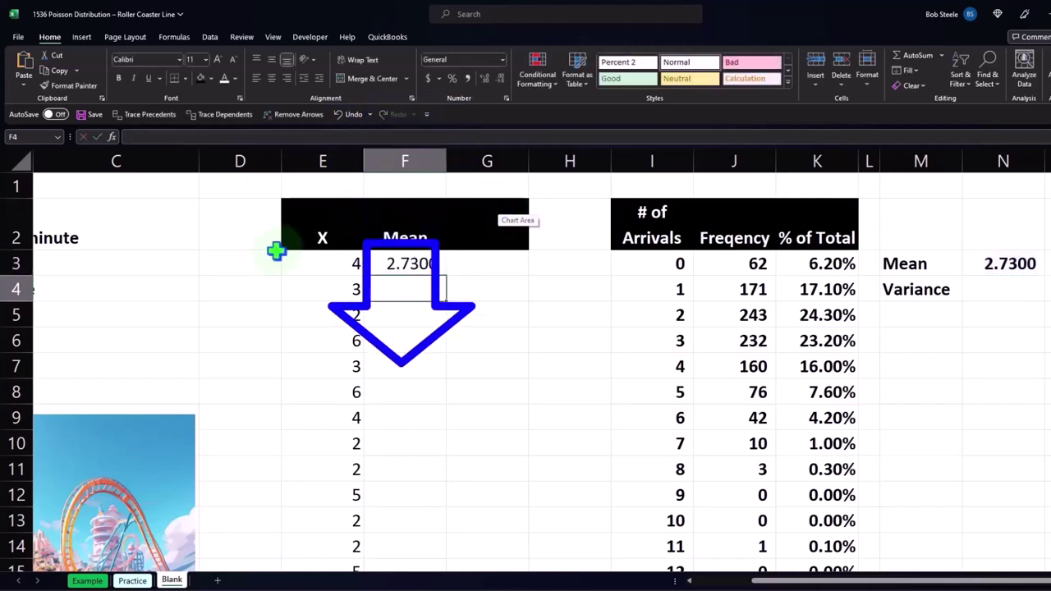
left_click(419, 265)
double_click(446, 277)
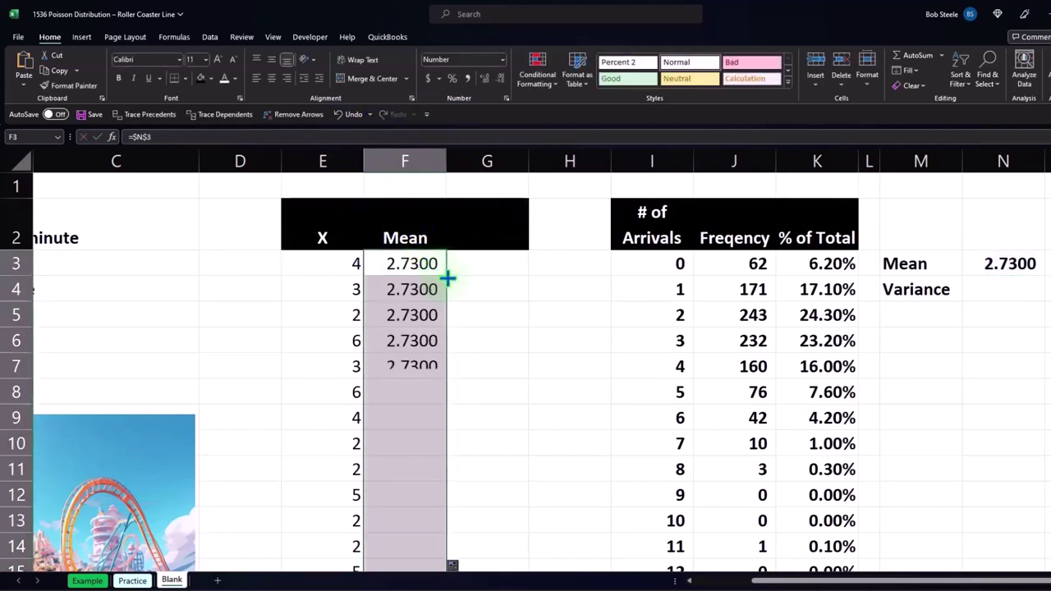
Add the header 'Difference' in G2, correcting the misspelling
left_click(473, 271)
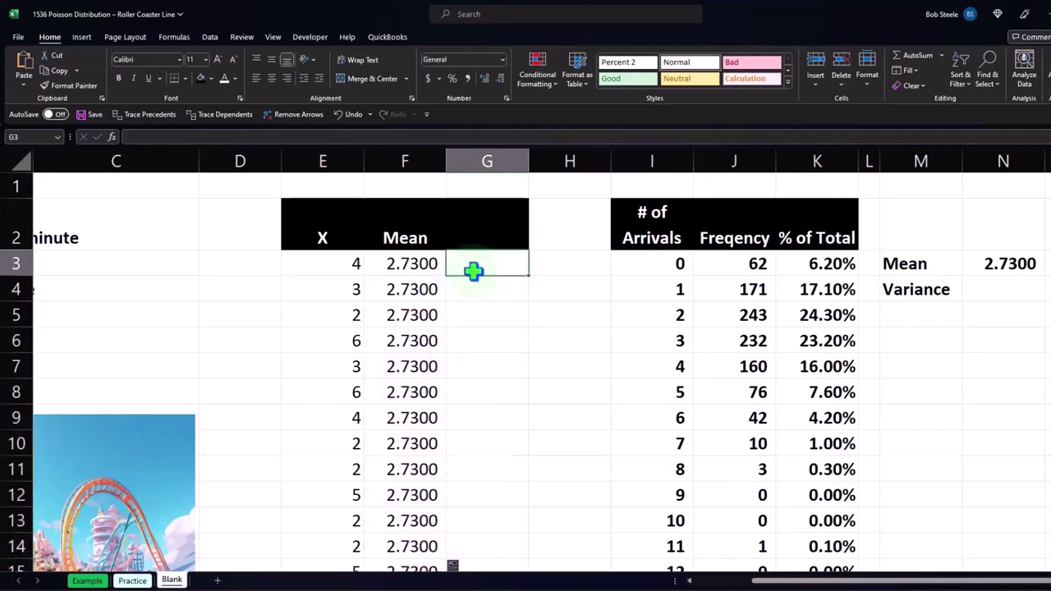
key("Up")
type("Di")
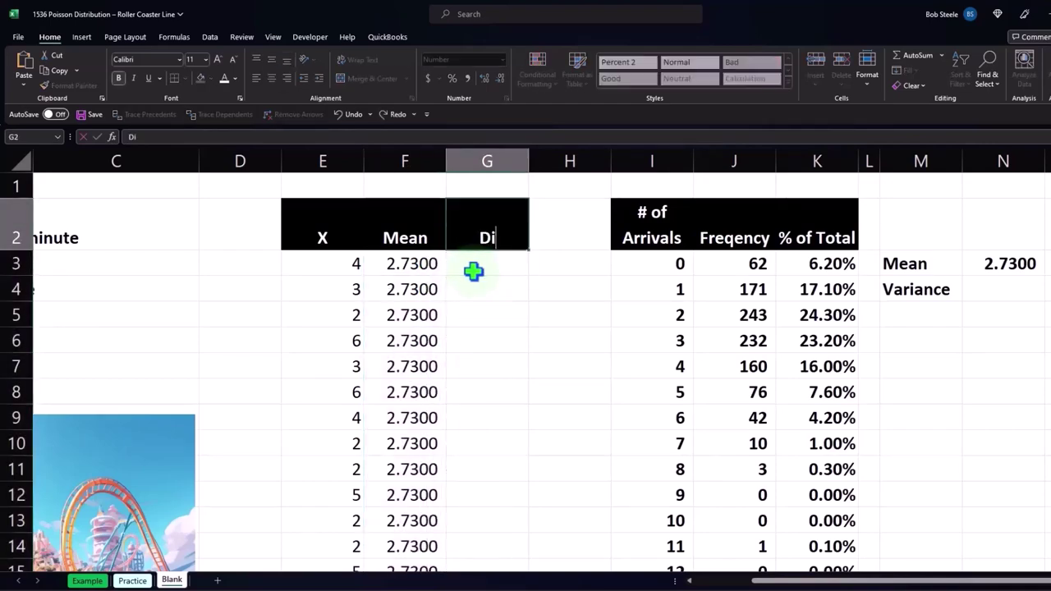
type("fferecne")
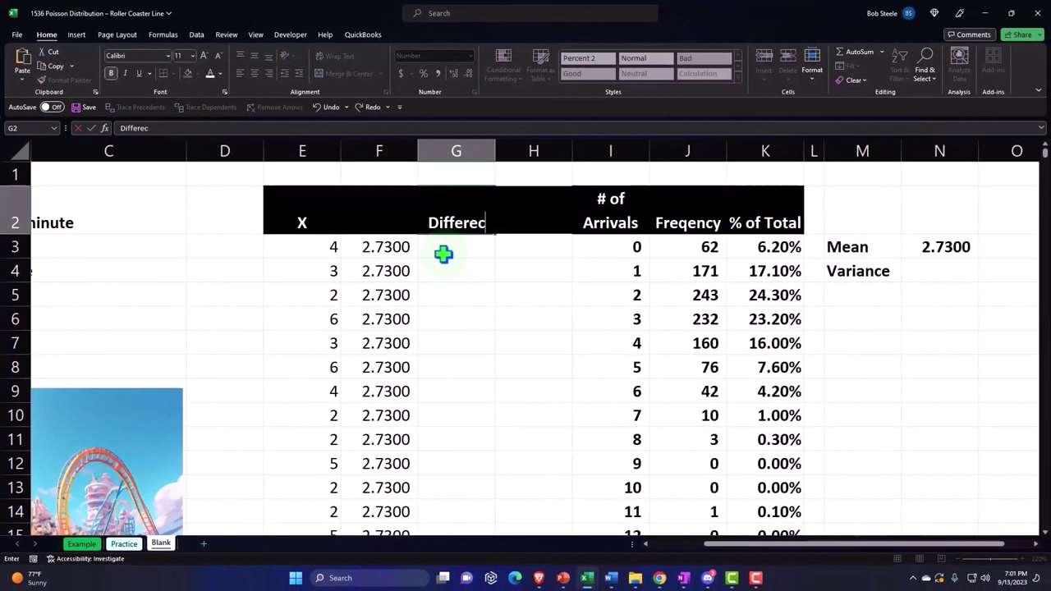
key("BackSpace")
key("BackSpace")
key("BackSpace")
type("nce")
key("Return")
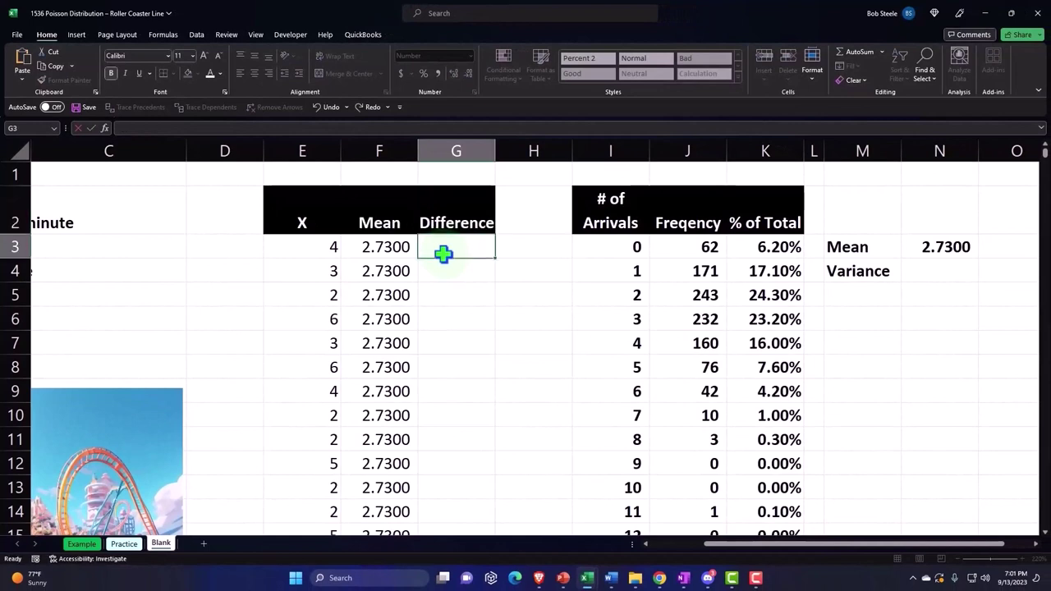
Enter =E3-F3 in G3 and fill it down column G
type("=")
key("Left")
key("Left")
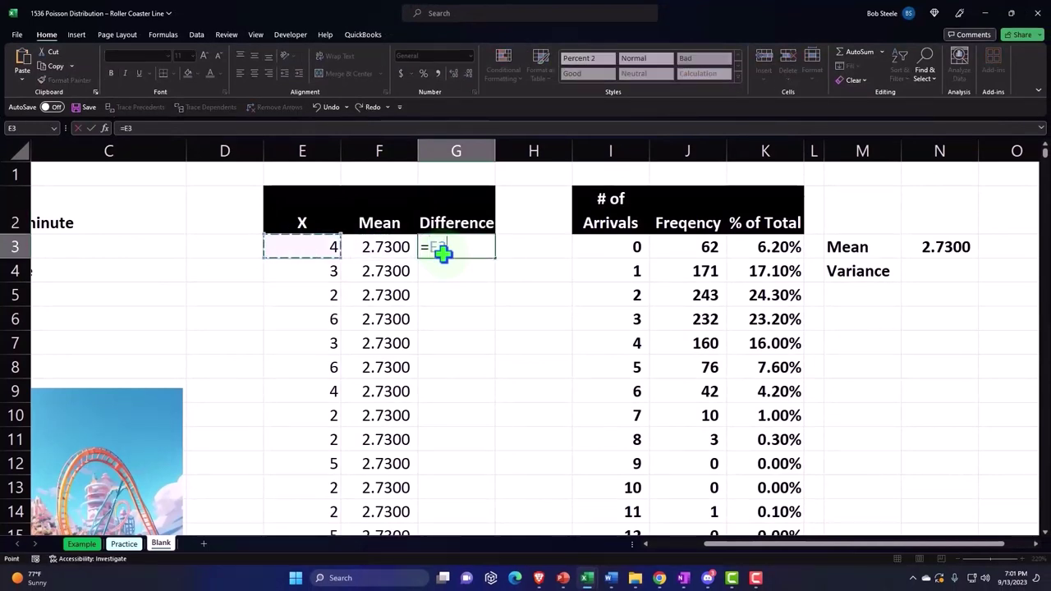
type("-")
key("Left")
key("Return")
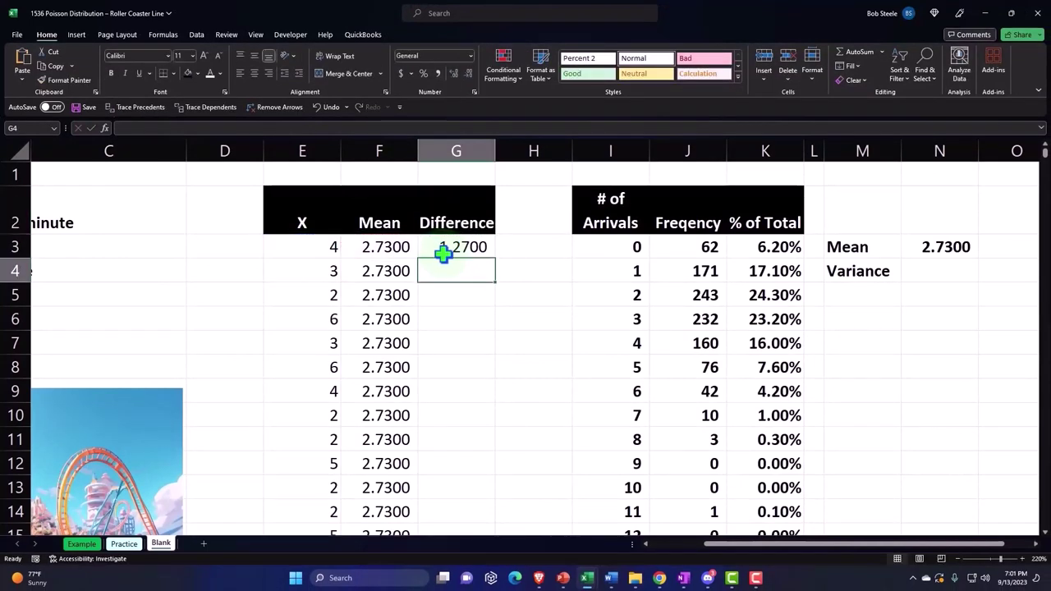
left_click(481, 255)
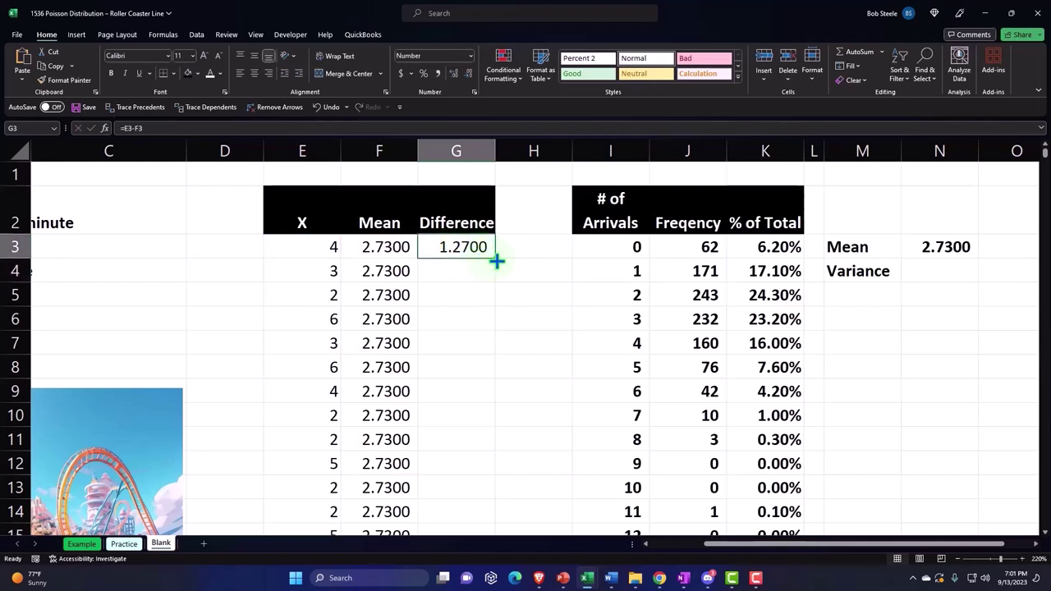
double_click(495, 259)
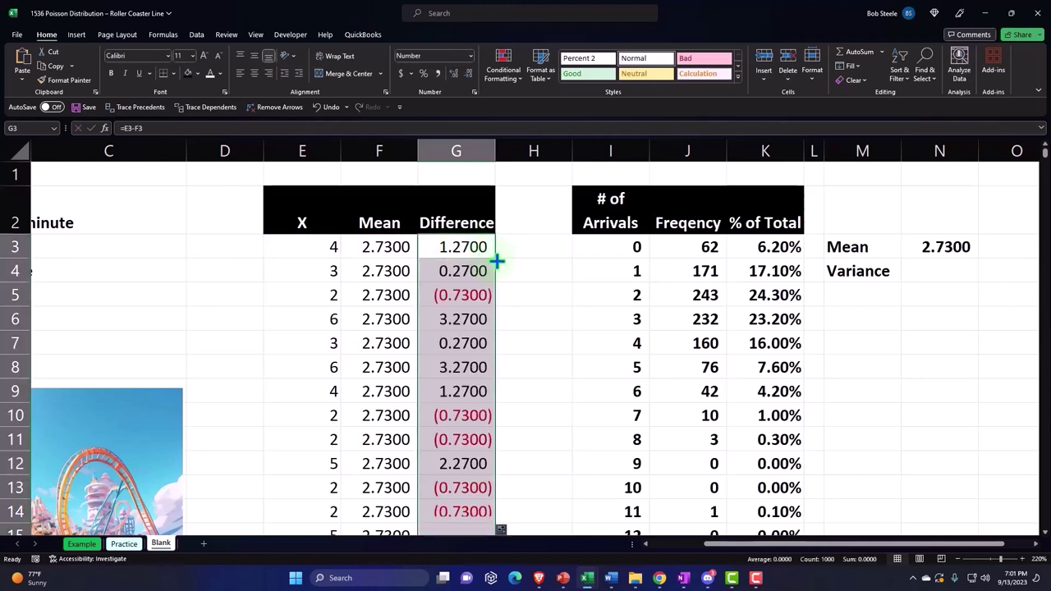
Check that the Mean and Difference values reach the bottom of the data at row 1002
scroll(374, 346, "down", 6)
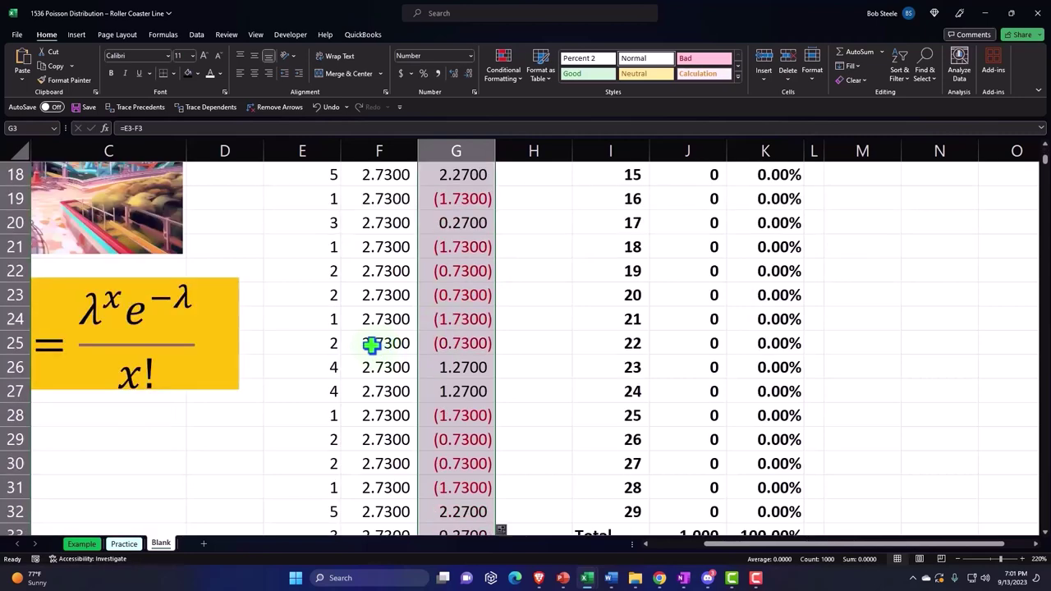
scroll(375, 347, "down", 12)
scroll(374, 347, "down", 8)
scroll(371, 345, "down", 10)
scroll(371, 345, "down", 12)
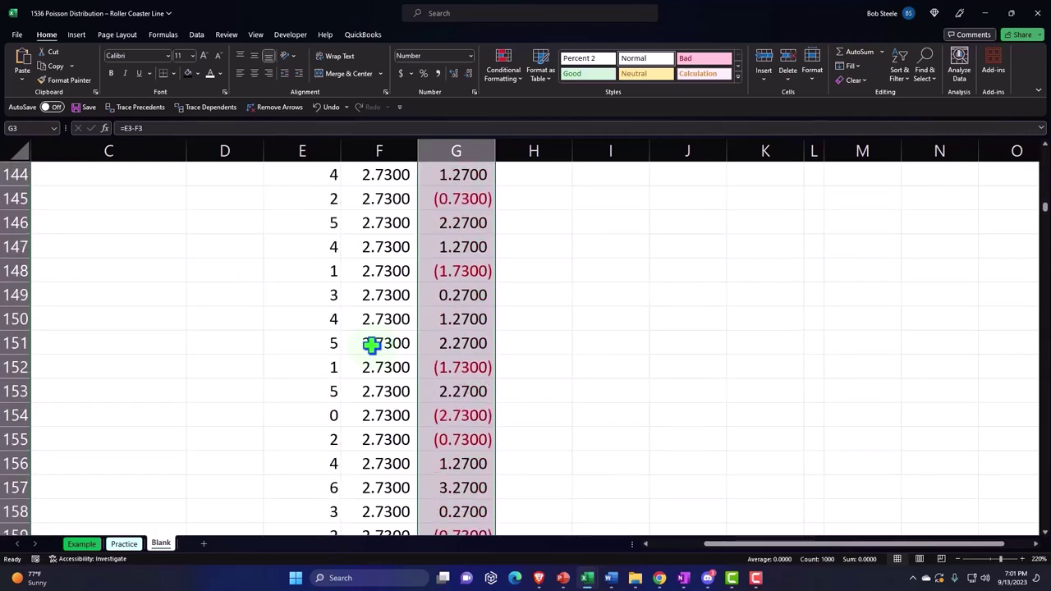
scroll(371, 345, "down", 12)
scroll(371, 345, "down", 12)
scroll(371, 345, "down", 14)
scroll(371, 345, "down", 6)
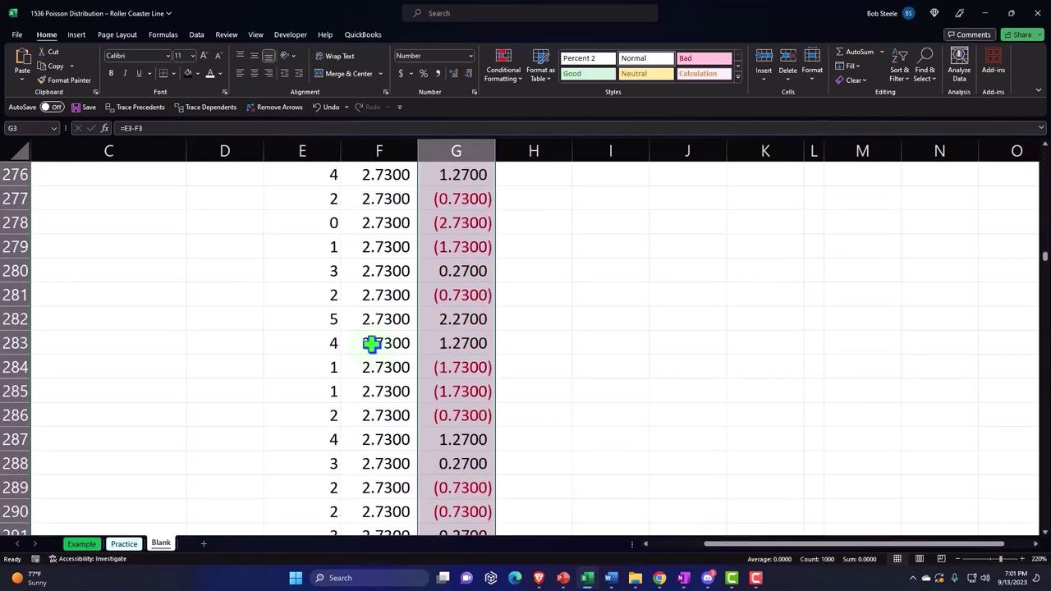
scroll(371, 345, "down", 14)
scroll(371, 345, "down", 7)
left_click(385, 367)
key("Down")
key("Down")
key("Down")
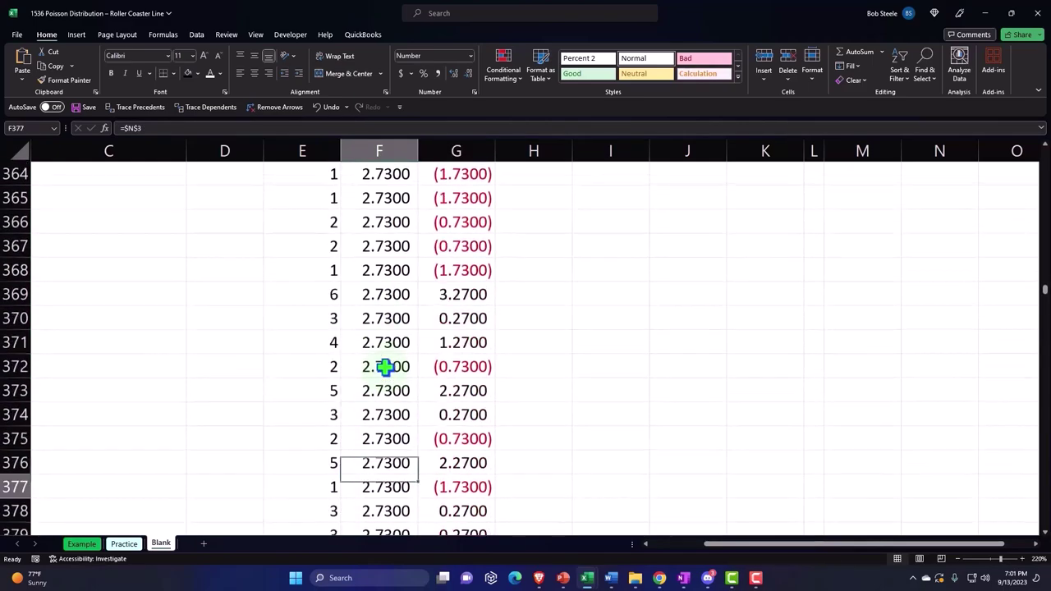
key("Down")
key("Down")
key("Down")
key("Down")
key("Down")
key("Down")
key("Down")
key("Down")
key("Down")
key("Down")
key("Down")
key("Down")
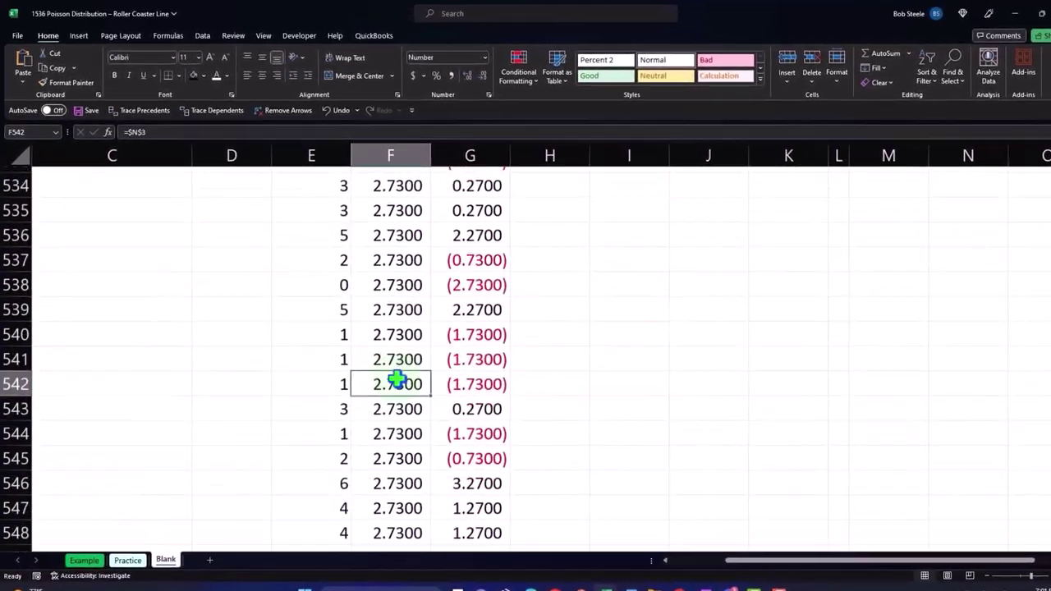
key("ctrl+shift+Down")
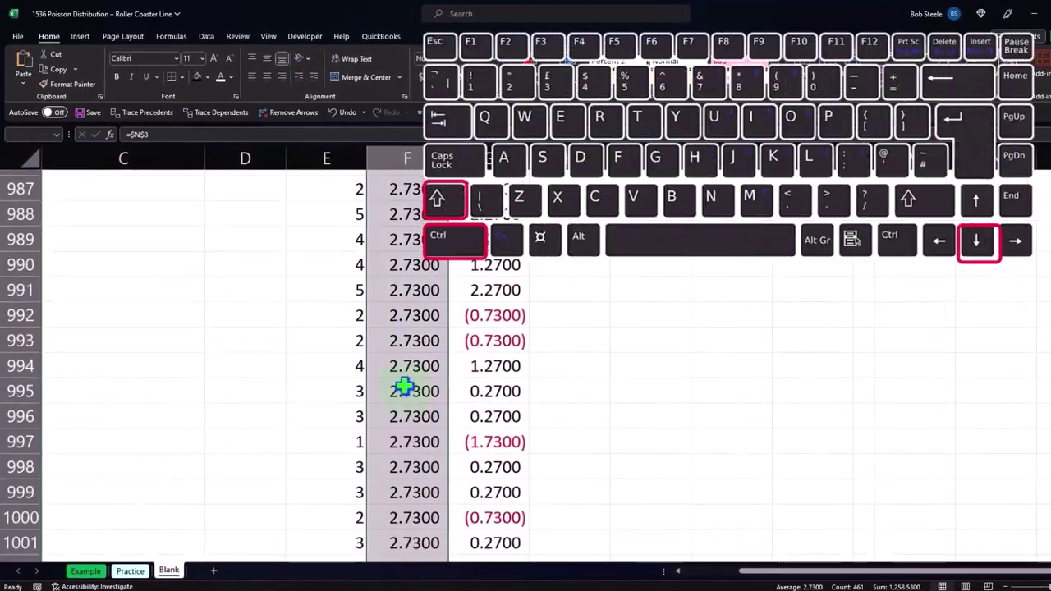
left_click(321, 485)
scroll(321, 489, "down", 2)
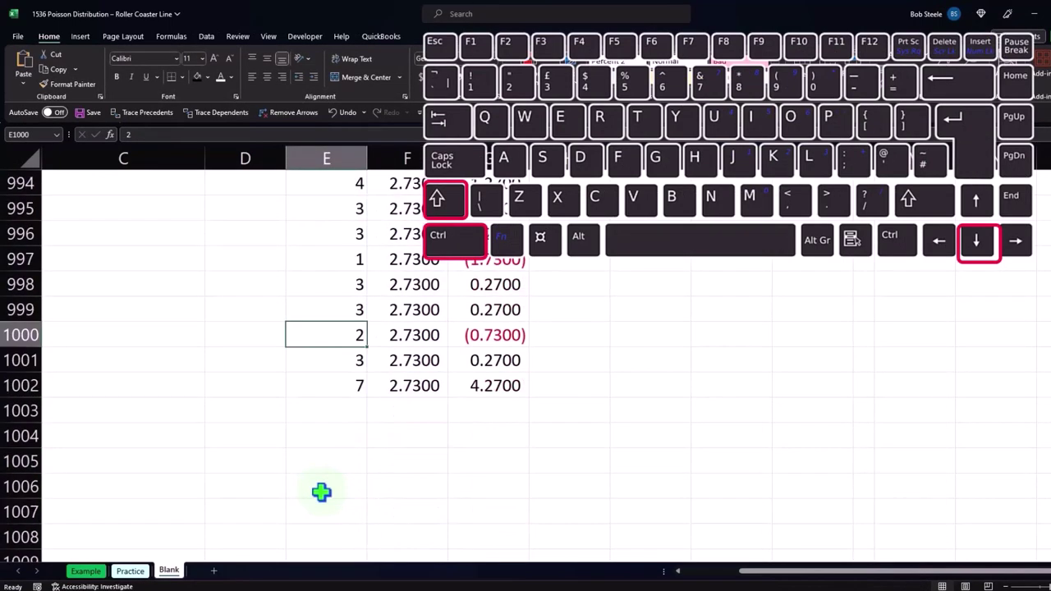
Label E1003 'Total' and count the Mean column with =COUNT(F3:F1002), giving 1,000
left_click(324, 409)
type("Total")
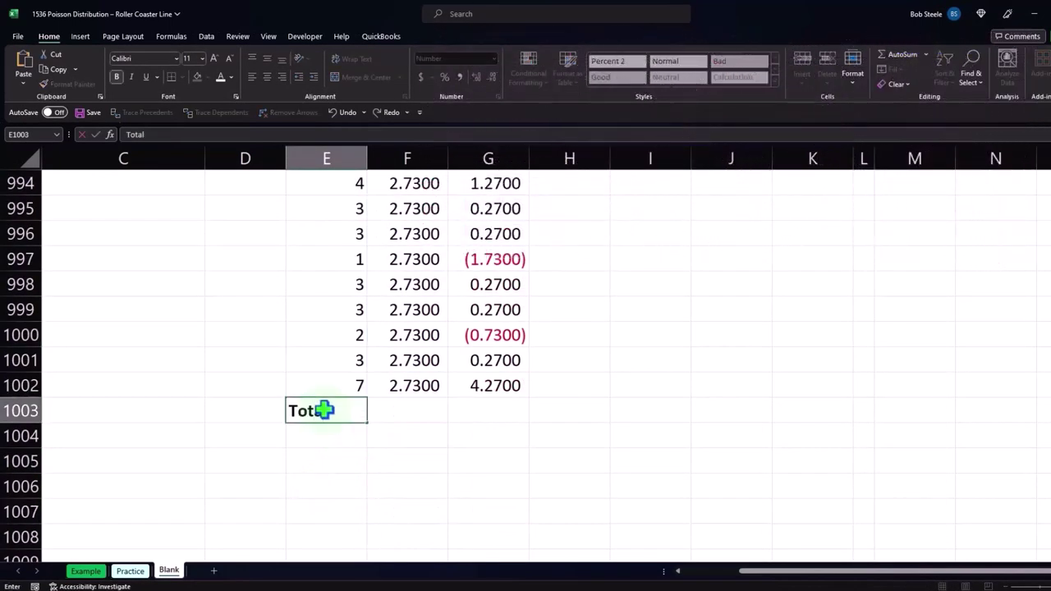
key("Tab")
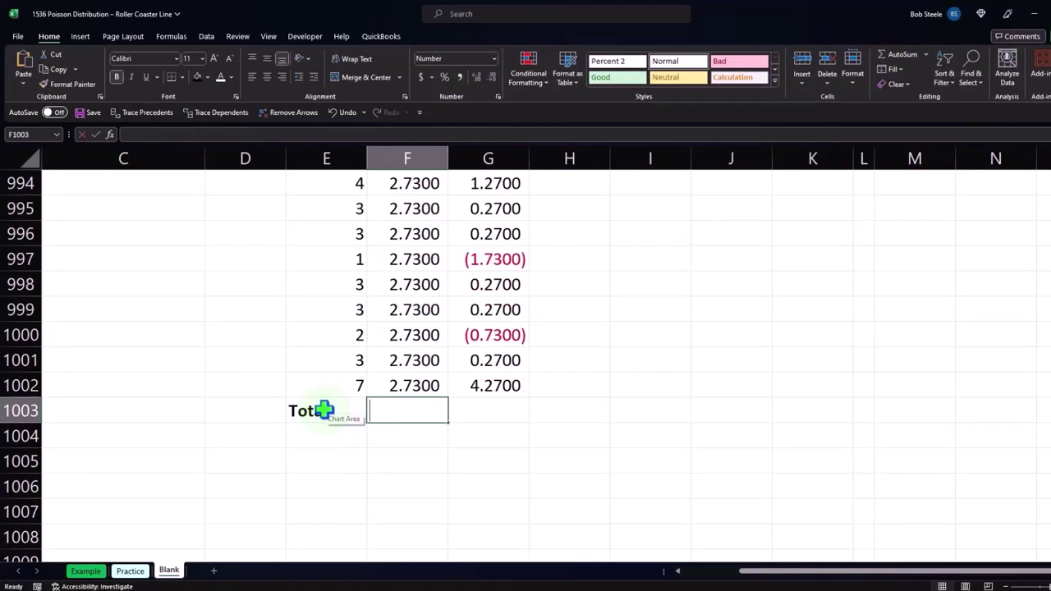
type("=count(")
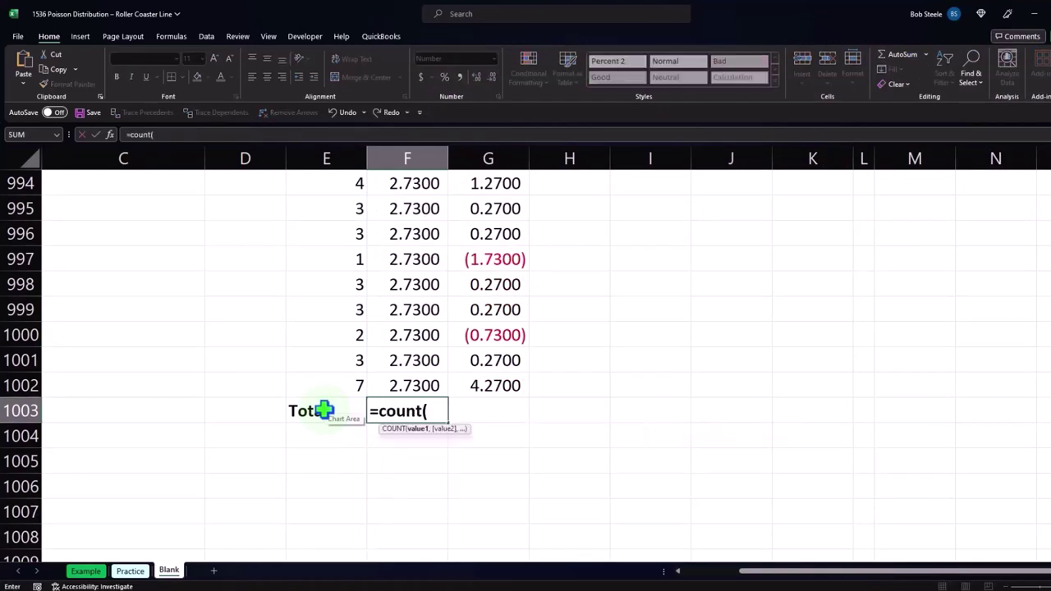
key("Up")
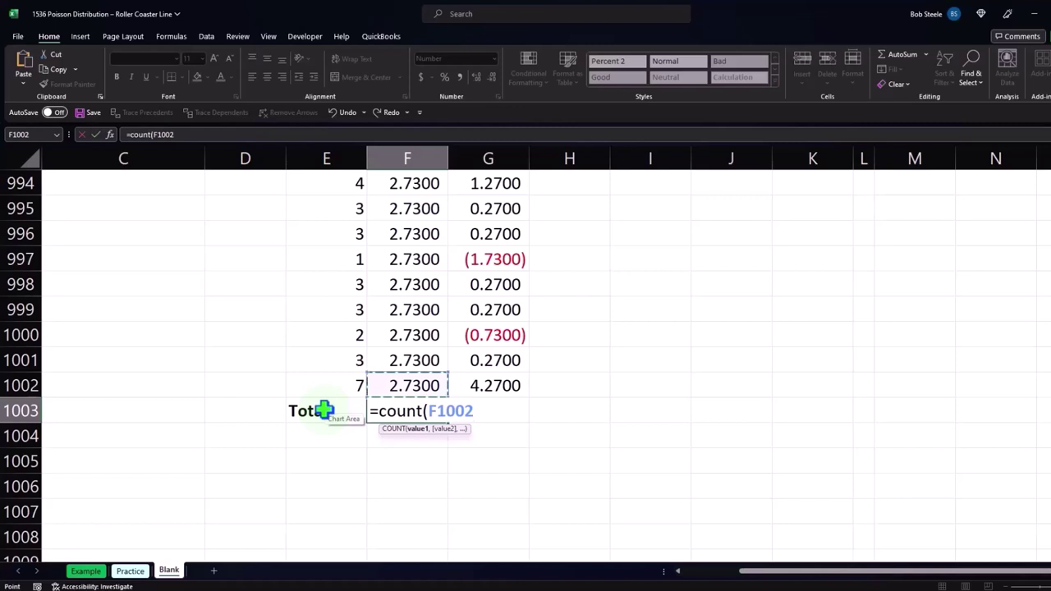
key("ctrl+shift+Up")
key("Return")
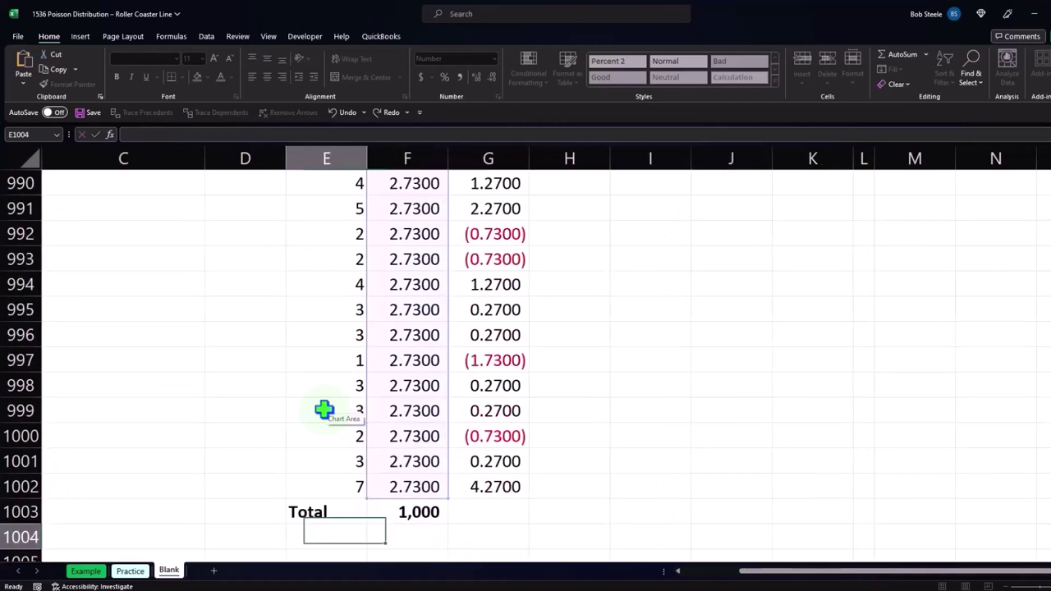
AutoSum the Difference column in G1003, totalling 0, then return to the top
key("Right")
key("Right")
key("Up")
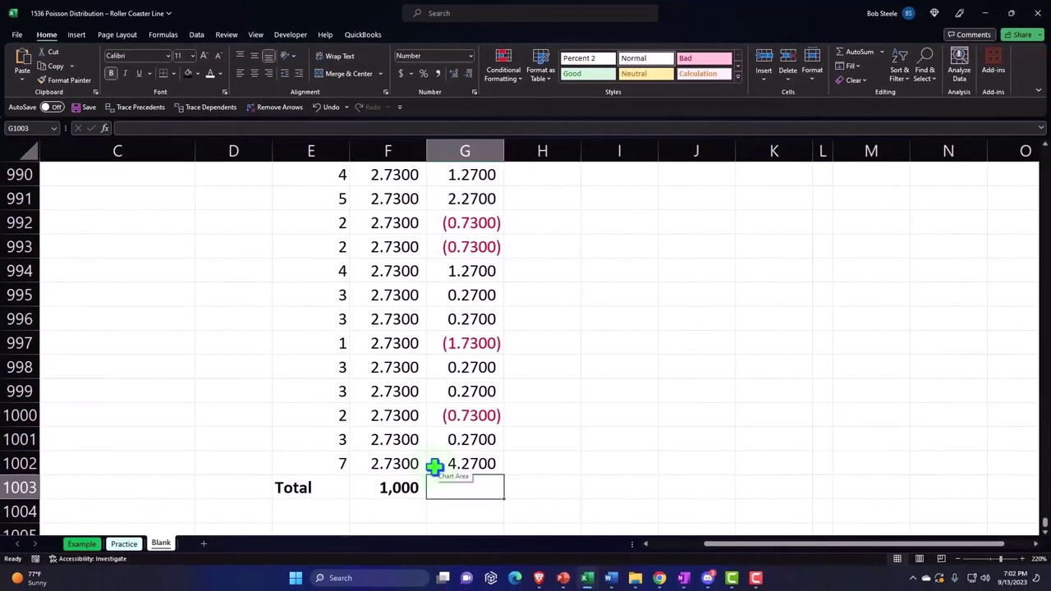
key("alt+equal")
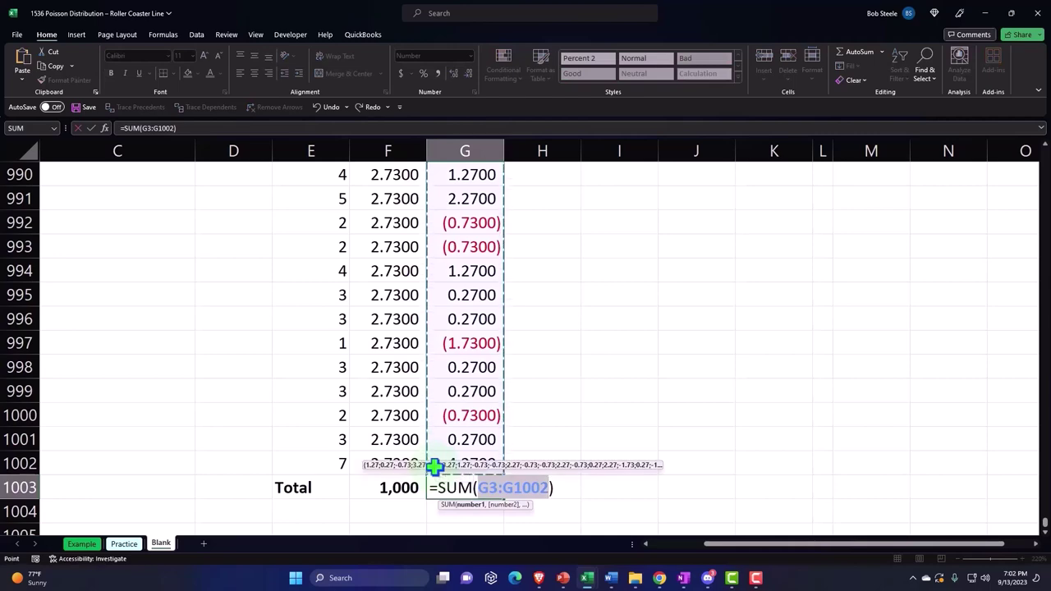
key("Return")
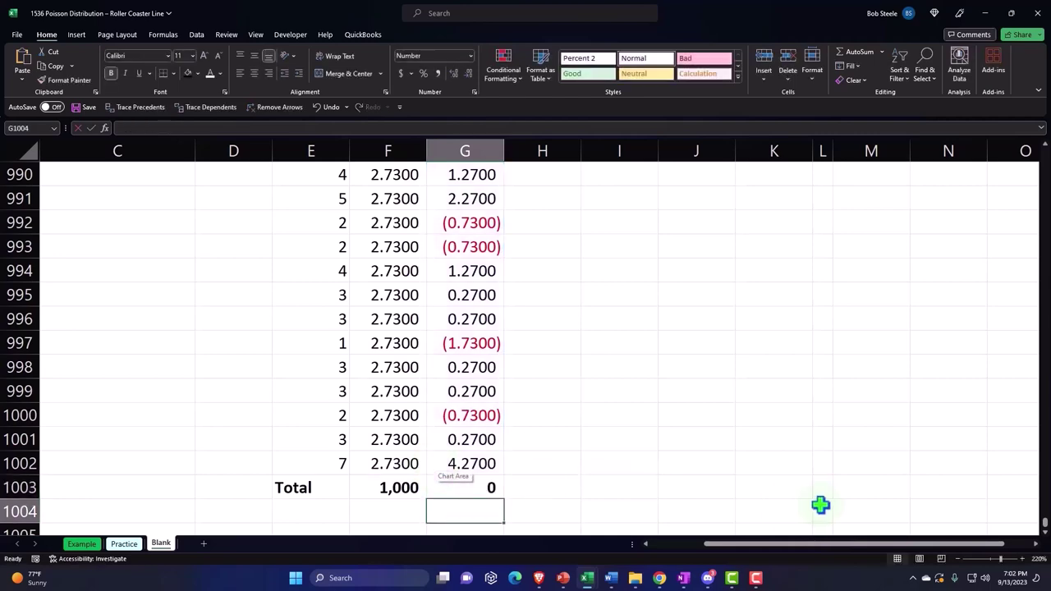
left_click_drag(1045, 529, 1044, 164)
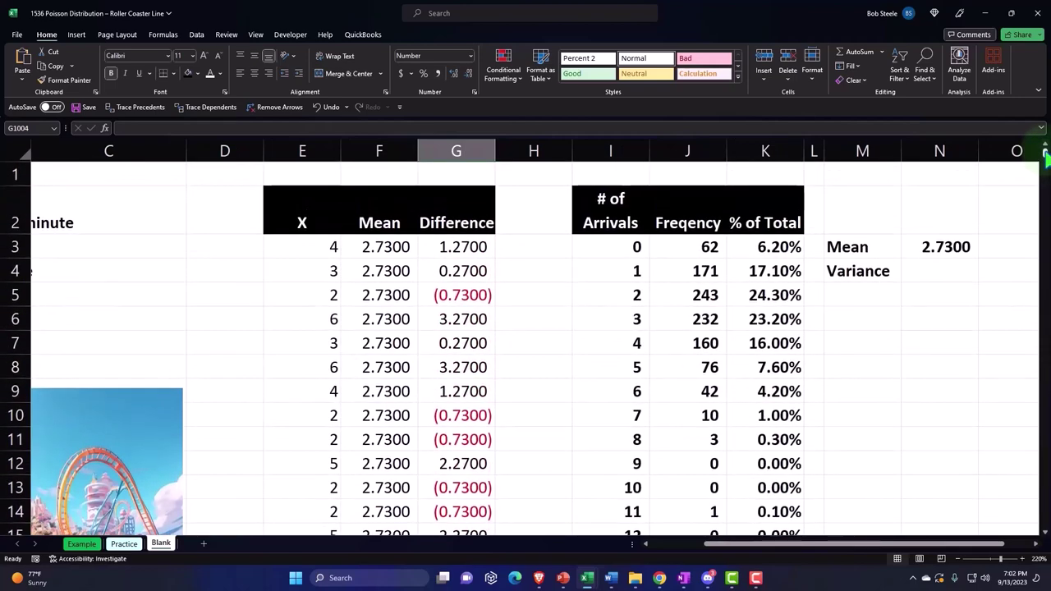
Insert a blank column H and head it 'Squared'
left_click(533, 150)
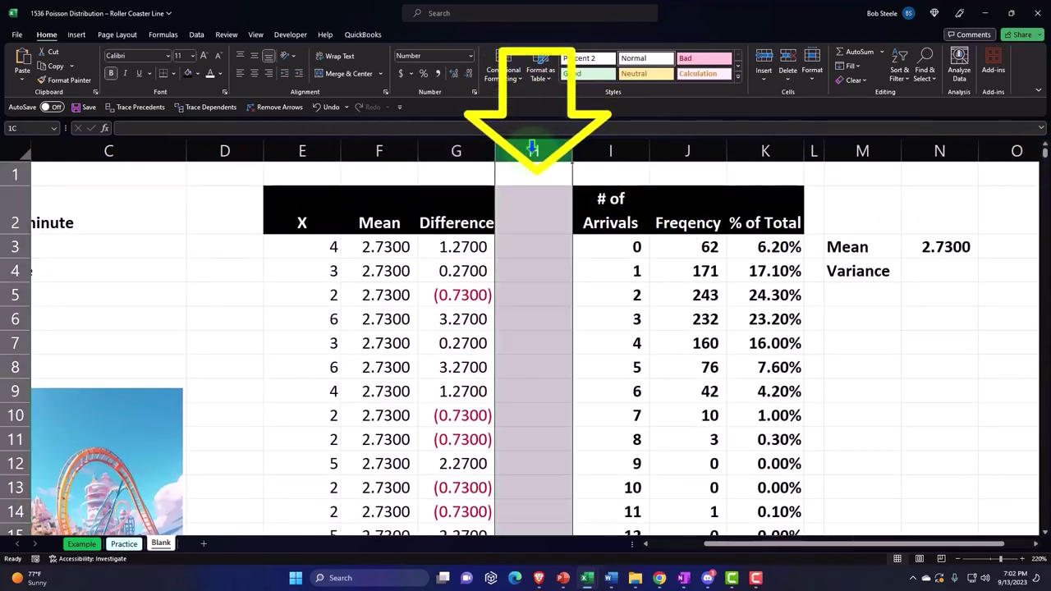
right_click(532, 245)
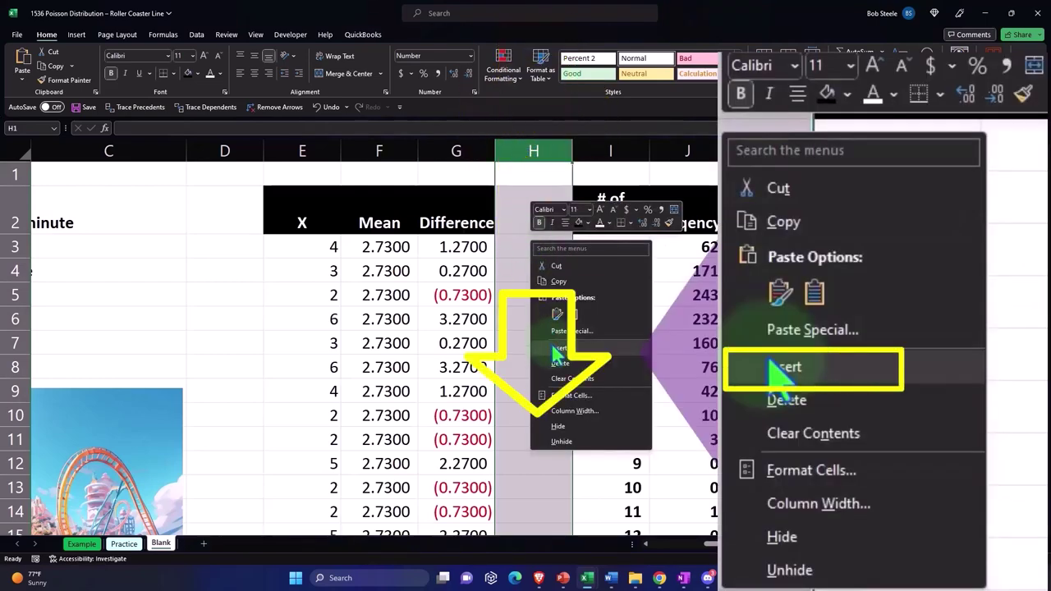
left_click(559, 347)
left_click(532, 233)
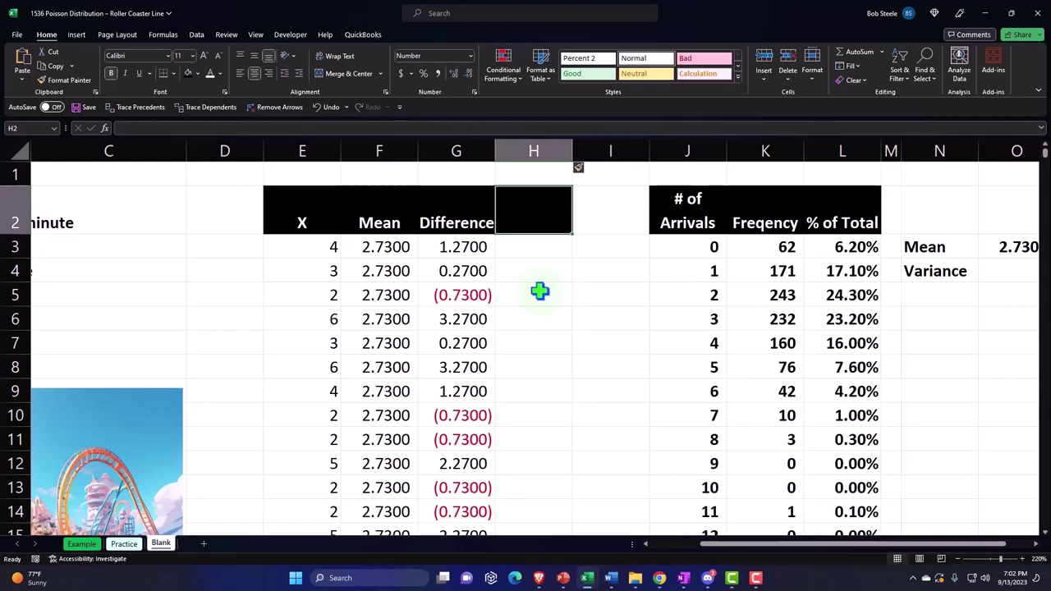
type("Squar")
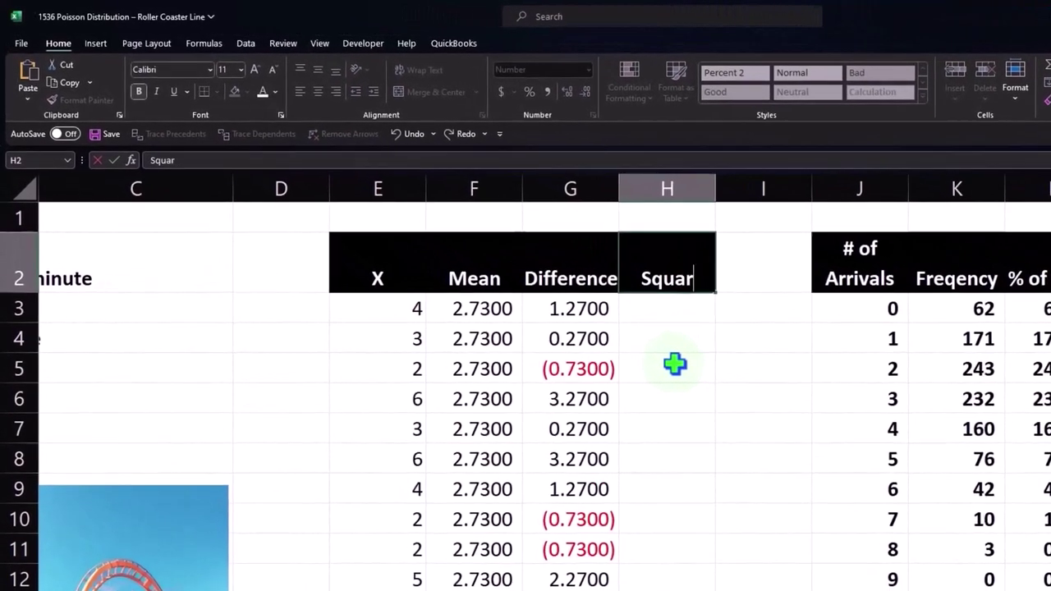
type("ed")
key("Return")
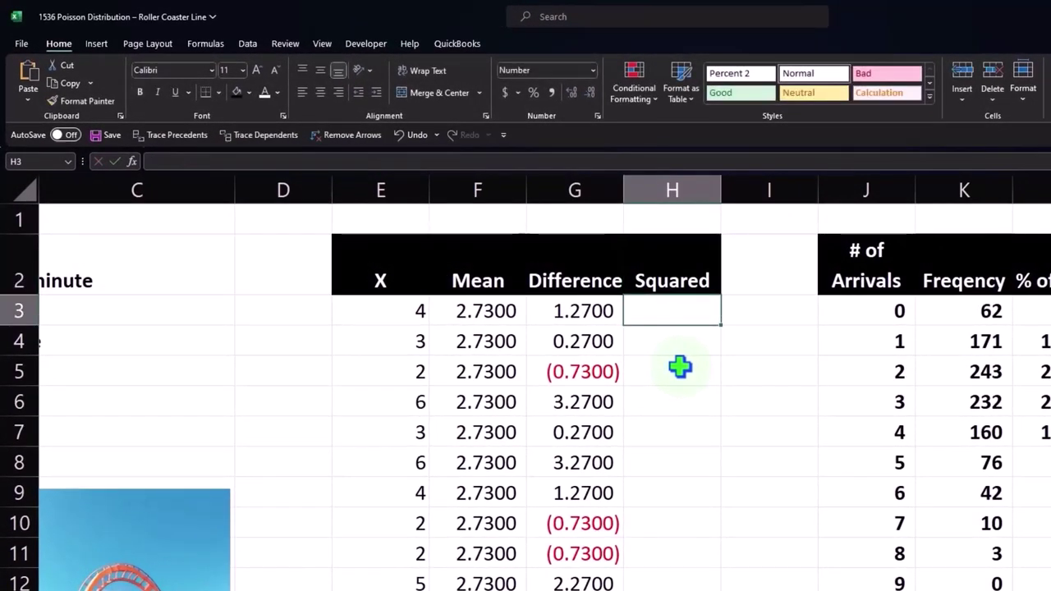
Enter =G3^2 in H3 and fill it down through row 1002
type("=")
key("Left")
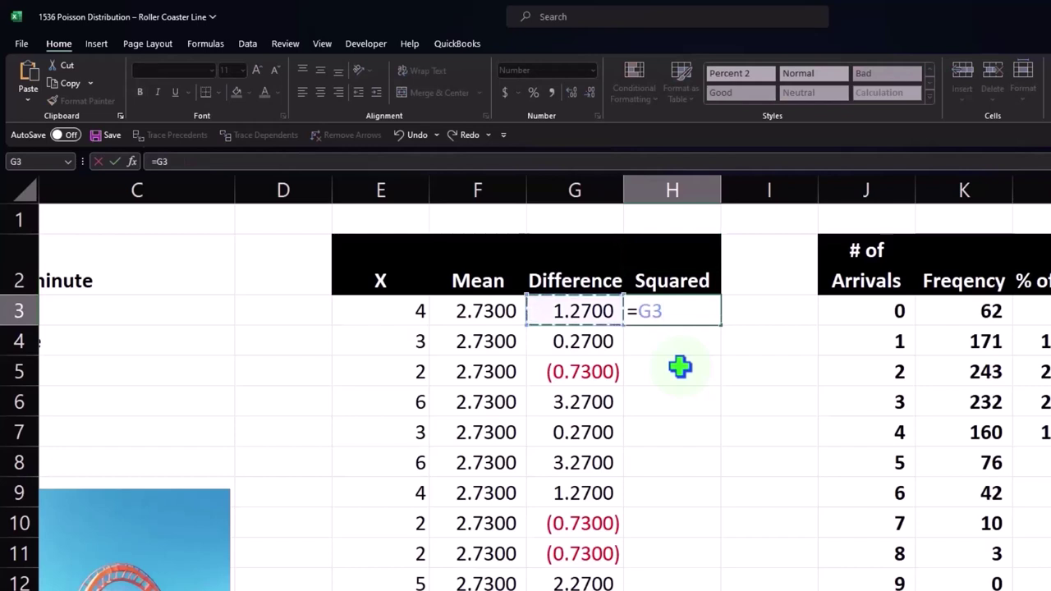
type("^2")
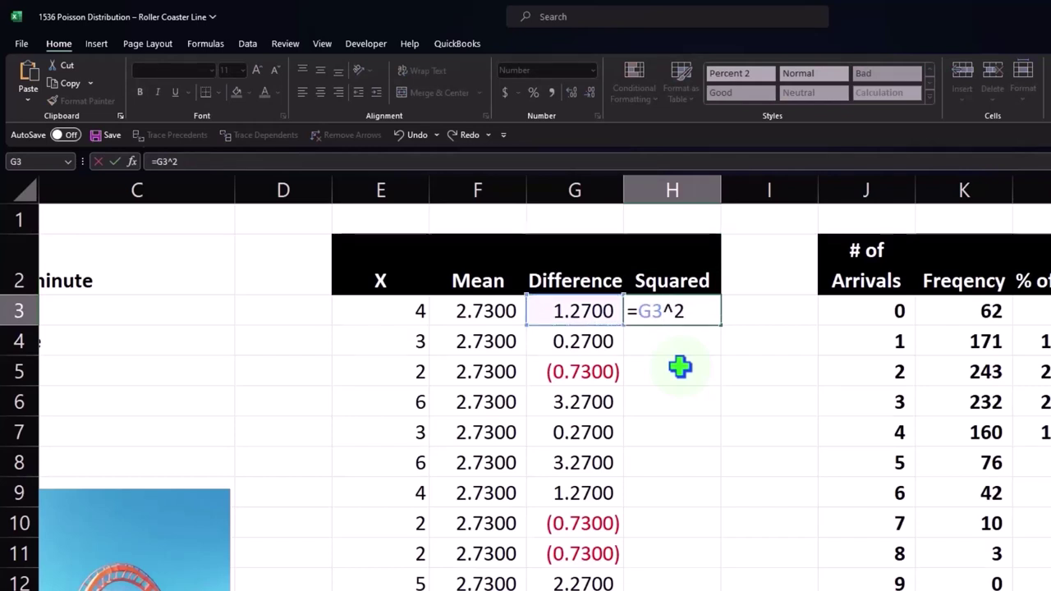
key("Return")
left_click(711, 317)
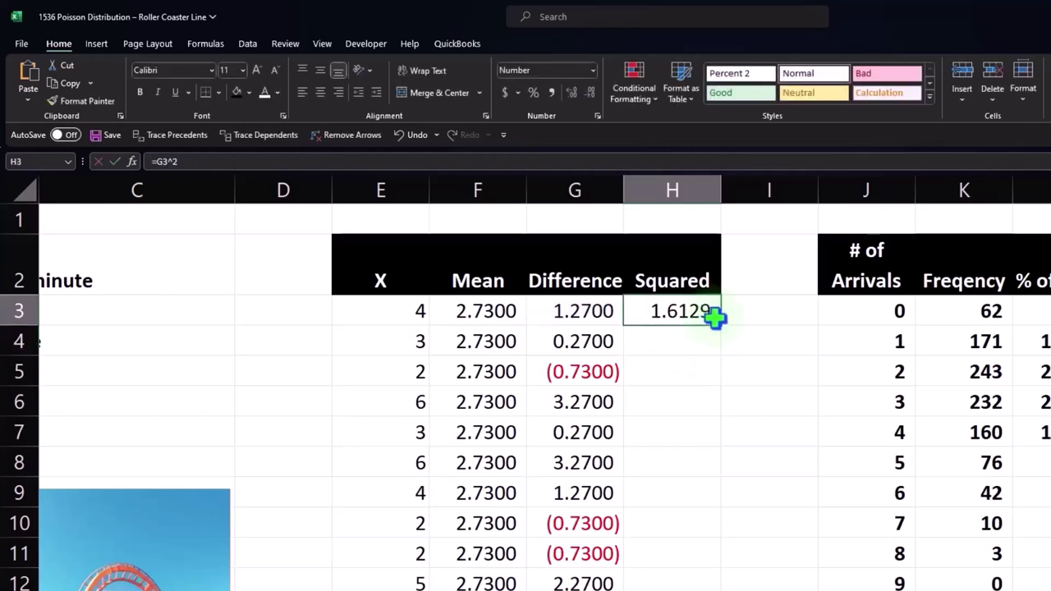
double_click(723, 328)
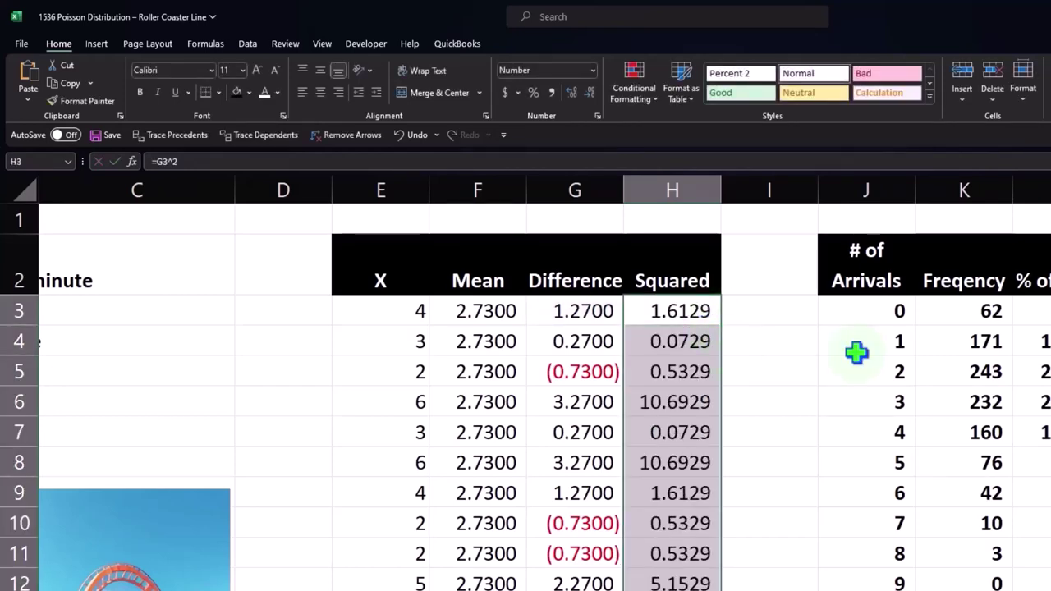
AutoSum the Squared column into its Total row cell H1003
scroll(525, 394, "down", 20)
scroll(525, 394, "down", 20)
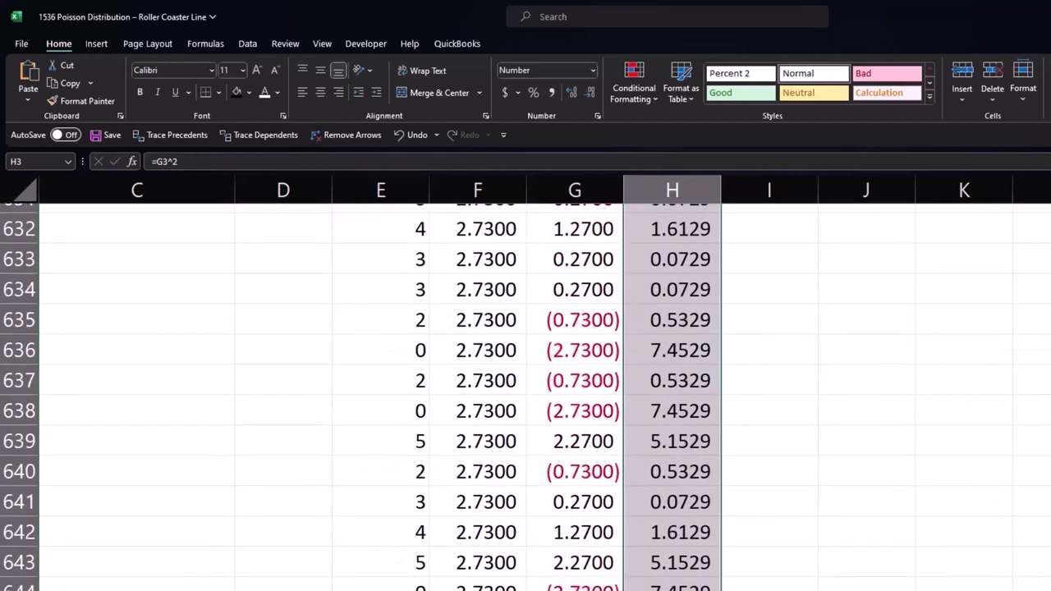
scroll(525, 394, "down", 15)
scroll(526, 394, "down", 10)
scroll(526, 395, "down", 14)
scroll(526, 394, "down", 20)
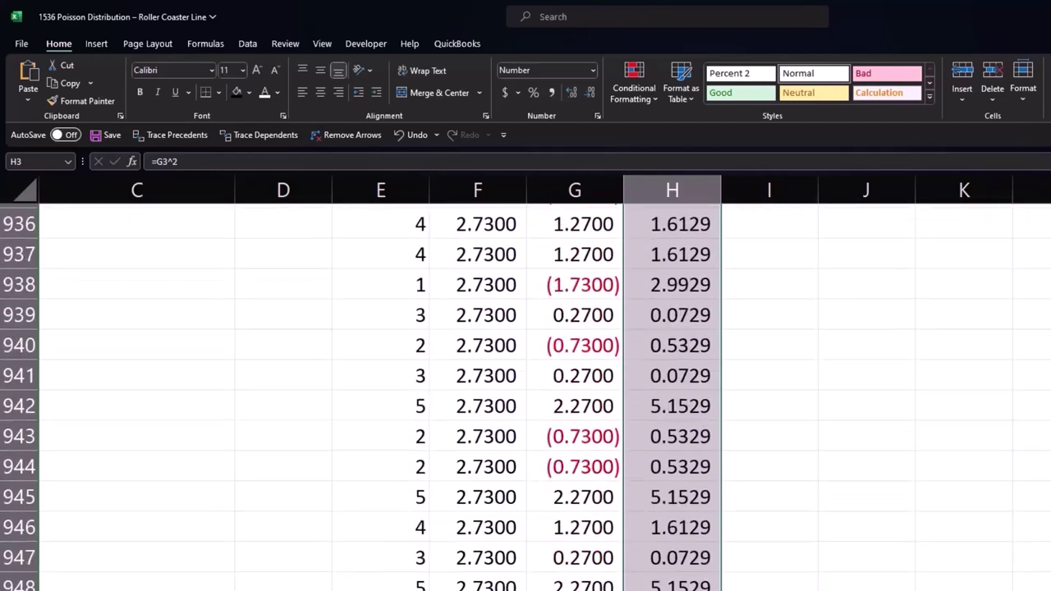
scroll(525, 394, "down", 17)
scroll(944, 509, "down", 2)
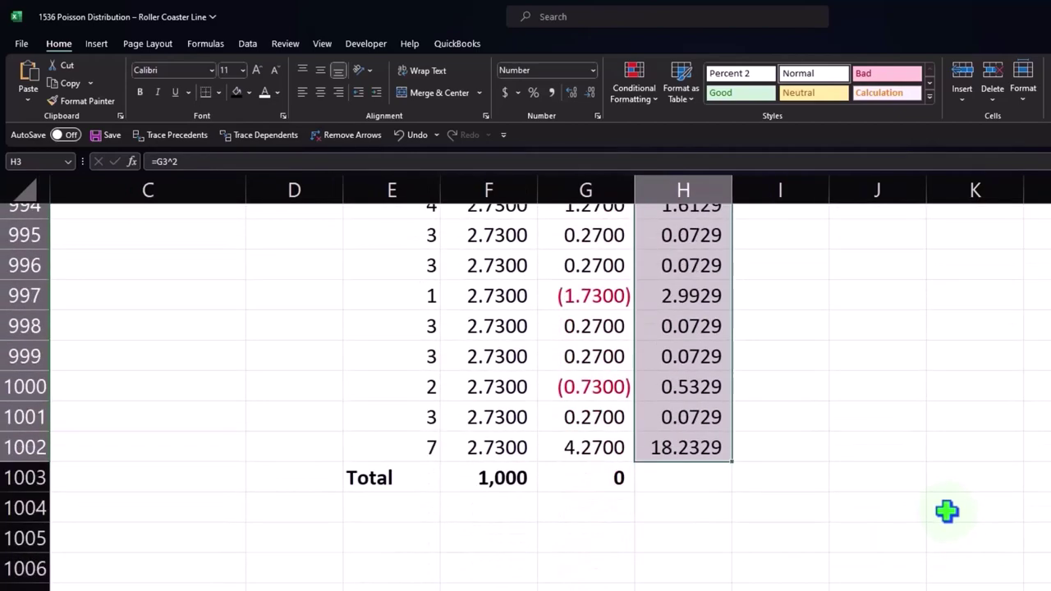
left_click(686, 478)
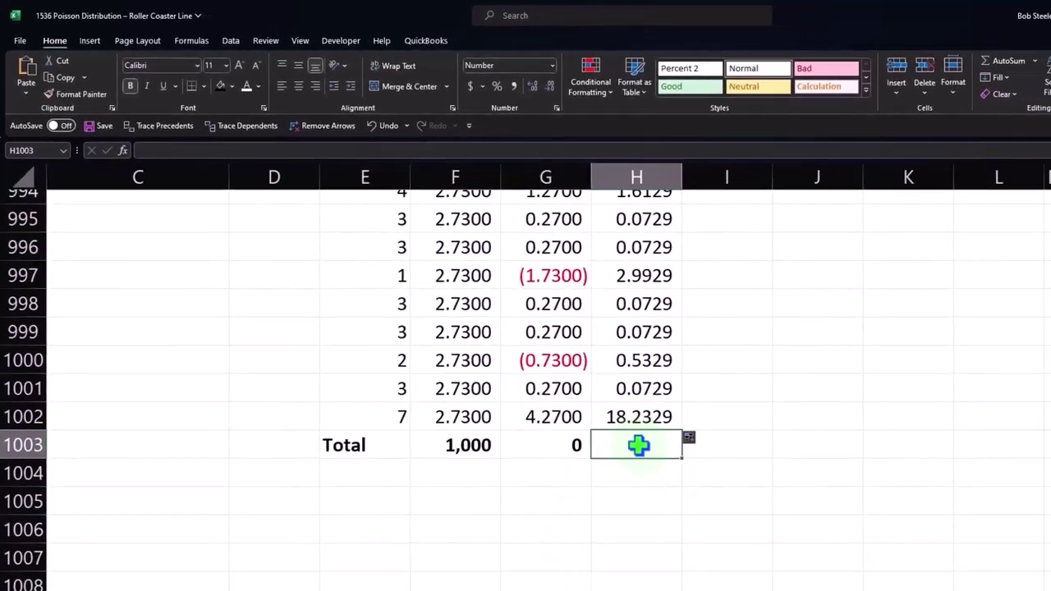
key("alt+equal")
Add a 'Squared sum of difference' row in E1005 linked to =H1003, showing 2,553
key("Return")
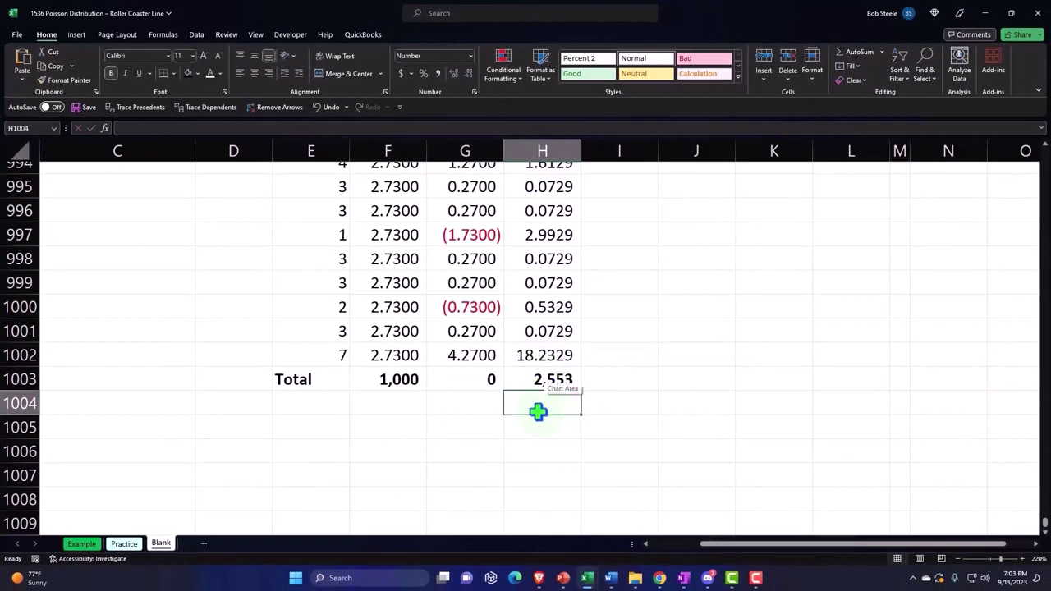
left_click(330, 428)
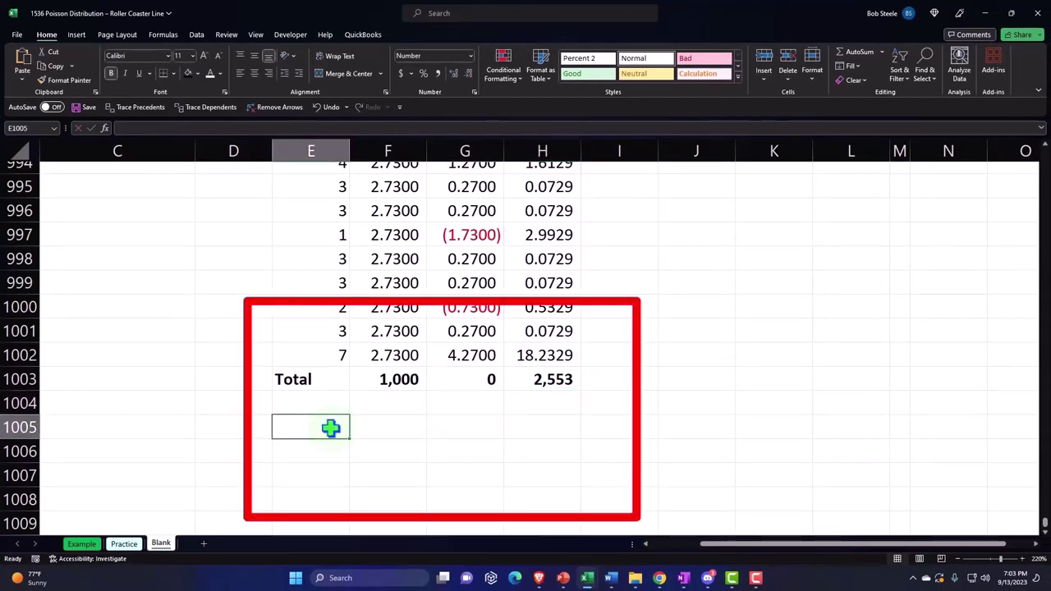
type("Squ")
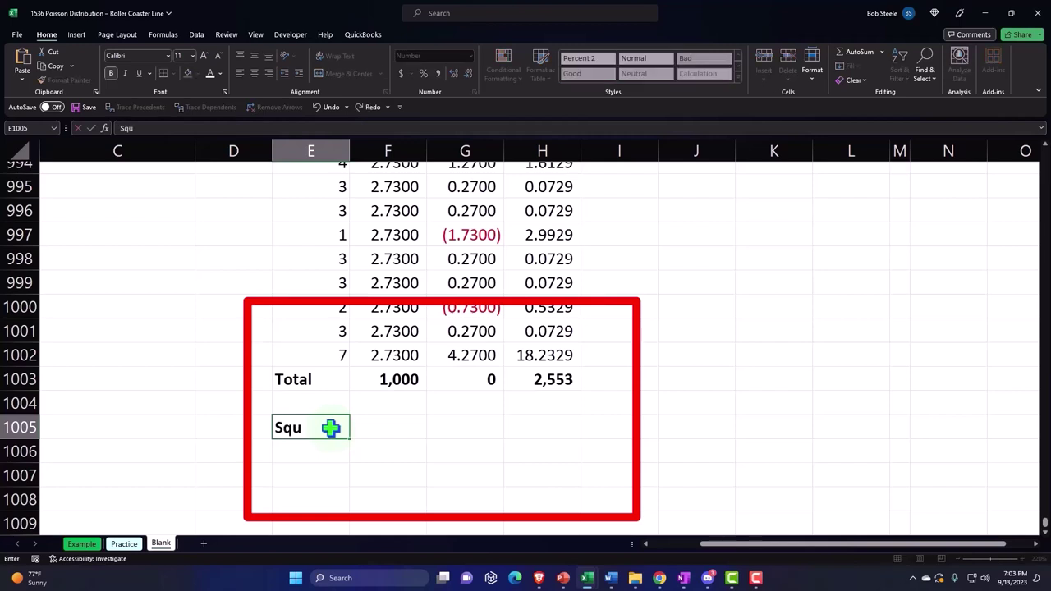
key("BackSpace")
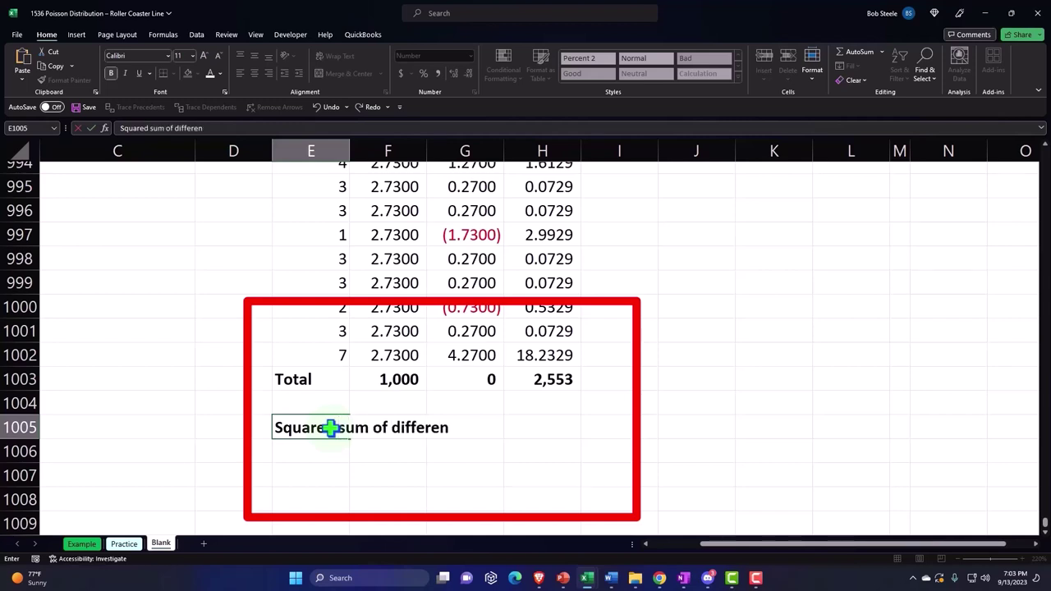
type("ce")
key("Right")
key("Right")
key("Right")
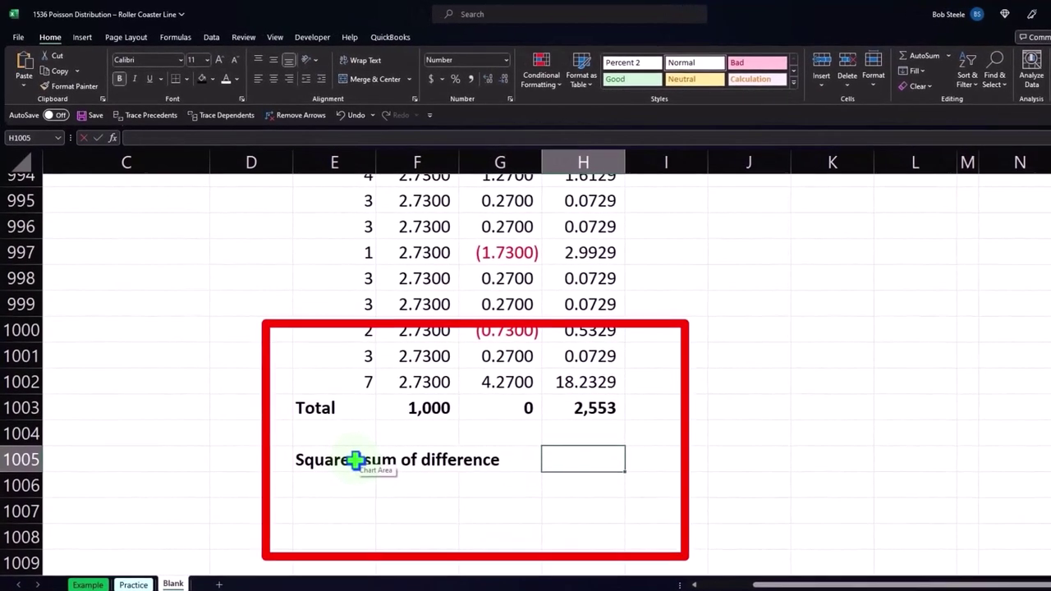
type("=")
key("Up")
key("Up")
key("Return")
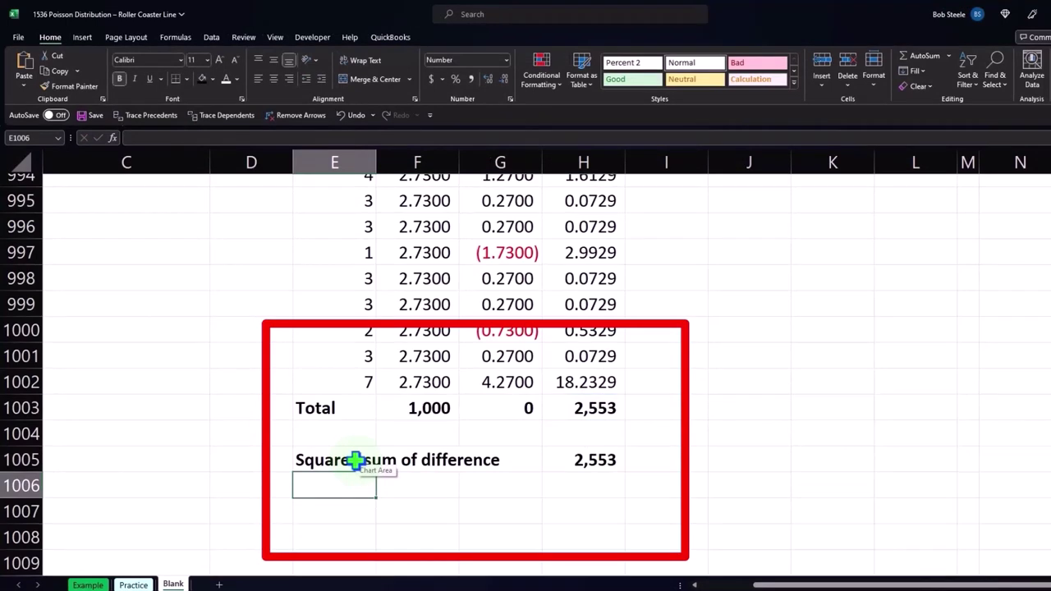
Add a 'Count (n)' row below linked to =F1003, showing 1,000
type("Count (")
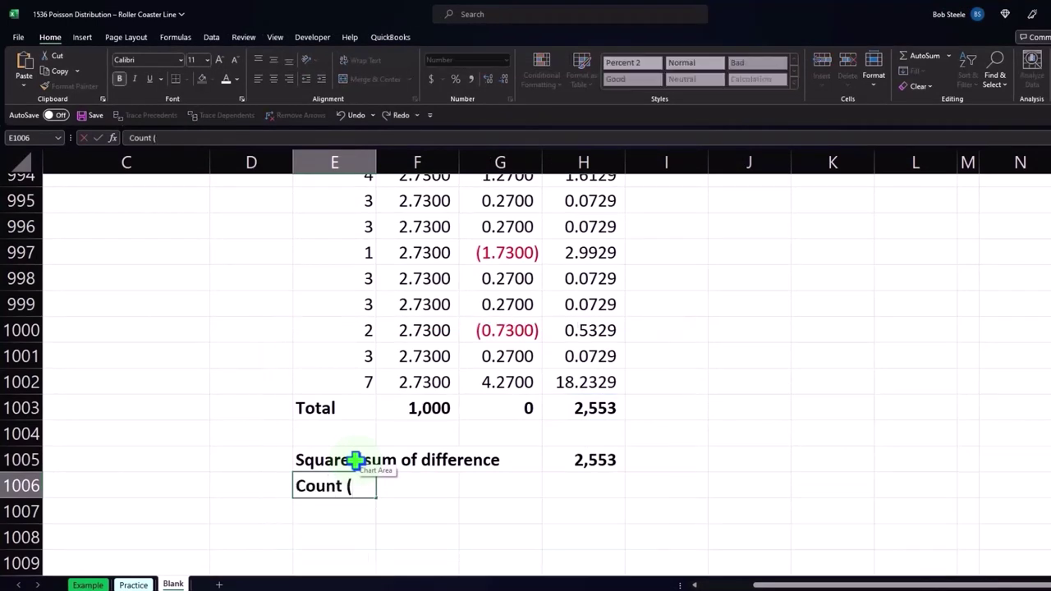
key("Right")
key("Right")
key("Right")
key("Right")
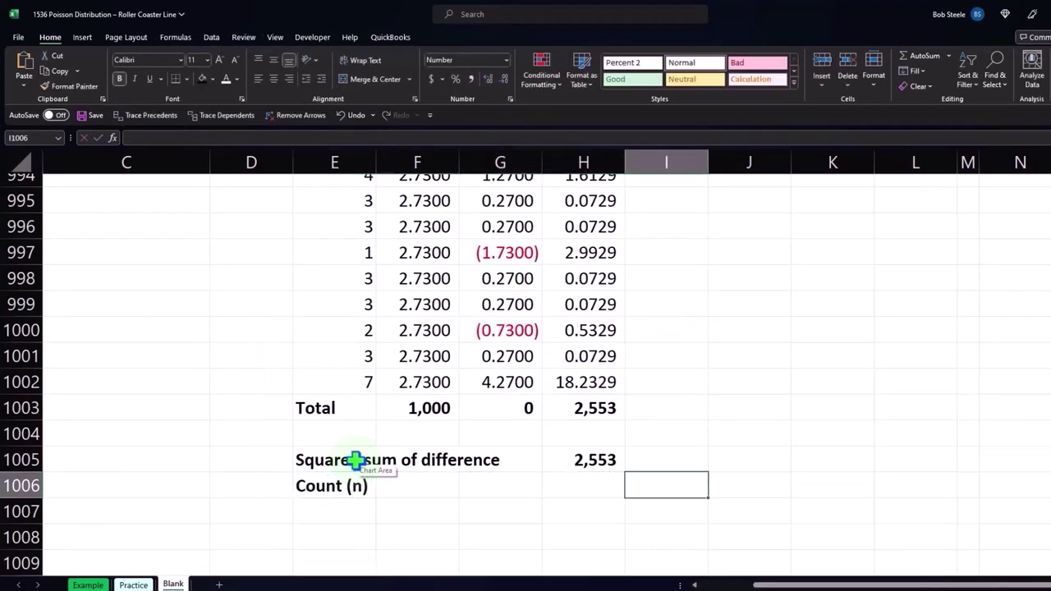
key("Left")
type("=")
key("Up")
key("Up")
key("Up")
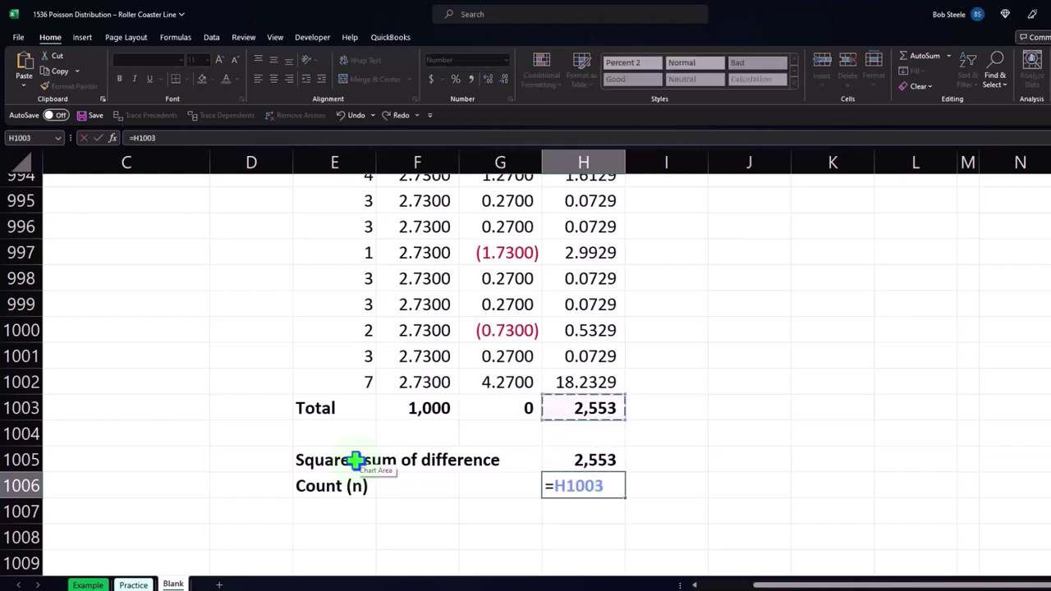
key("Left")
key("Left")
key("Return")
key("Left")
key("Left")
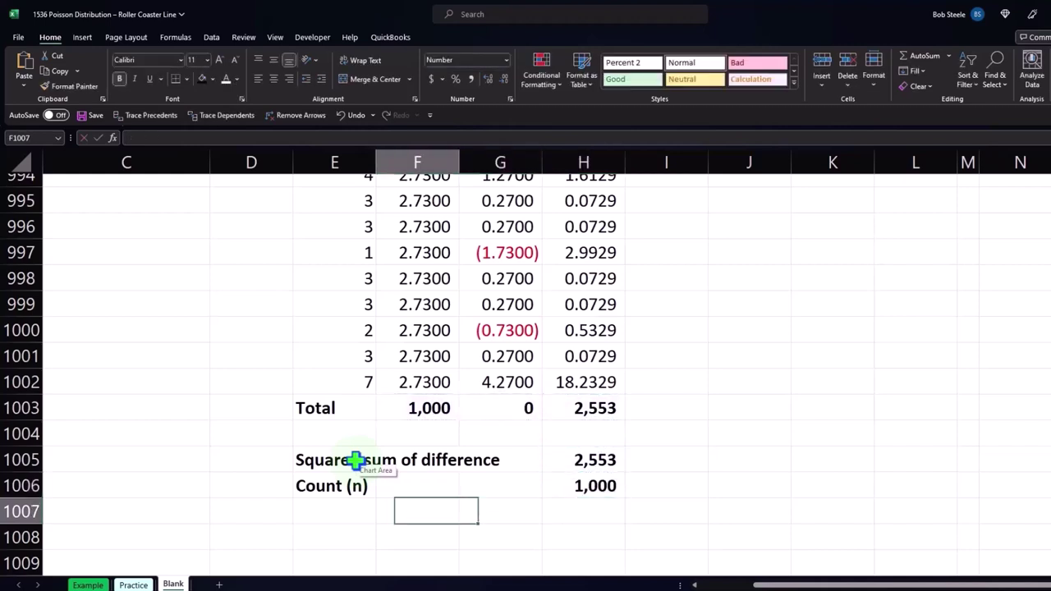
key("Left")
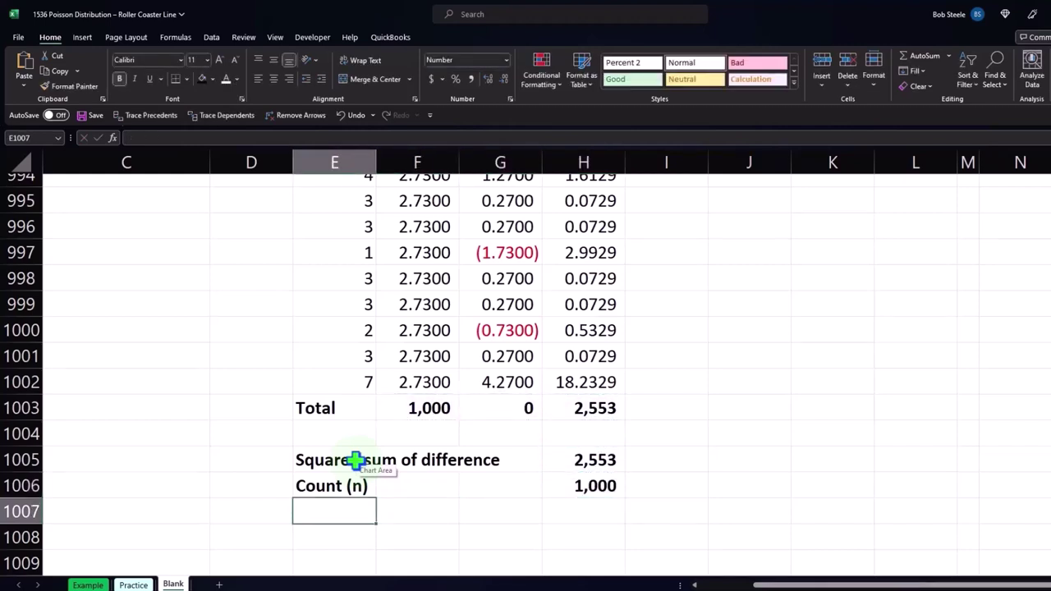
Add a Variance row in E1007 with =H1005/H1006 in H1007
type("Varianc")
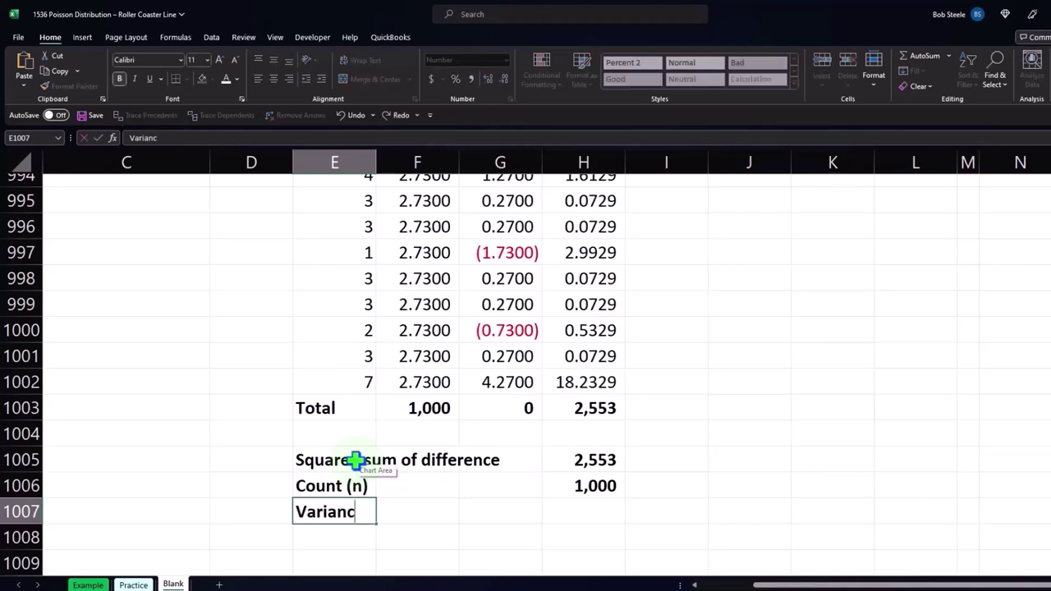
type("e")
key("Right")
key("Right")
key("Right")
type("=")
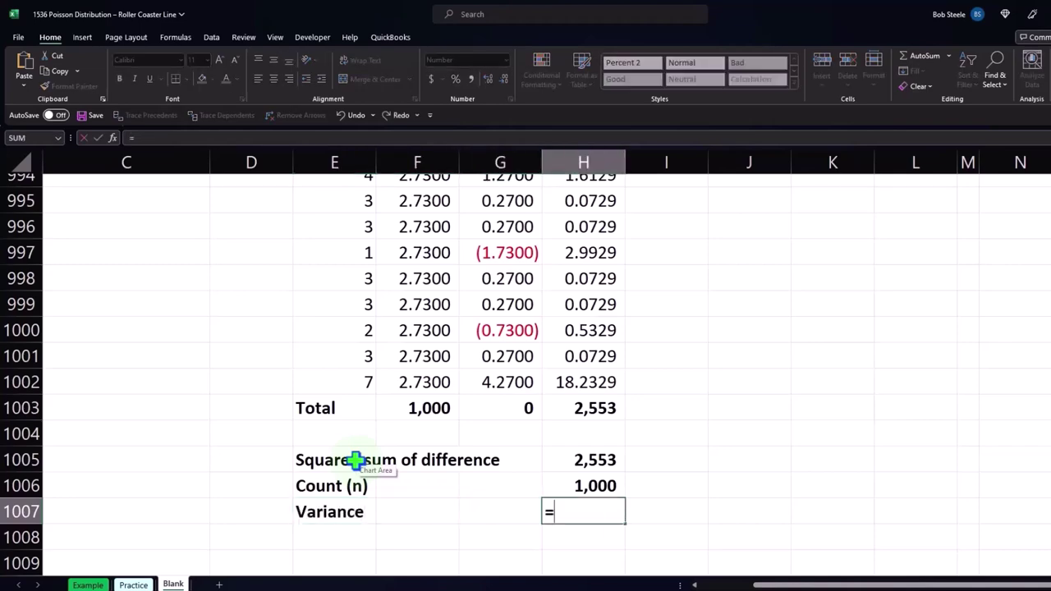
key("Up")
key("Up")
type("/")
key("Up")
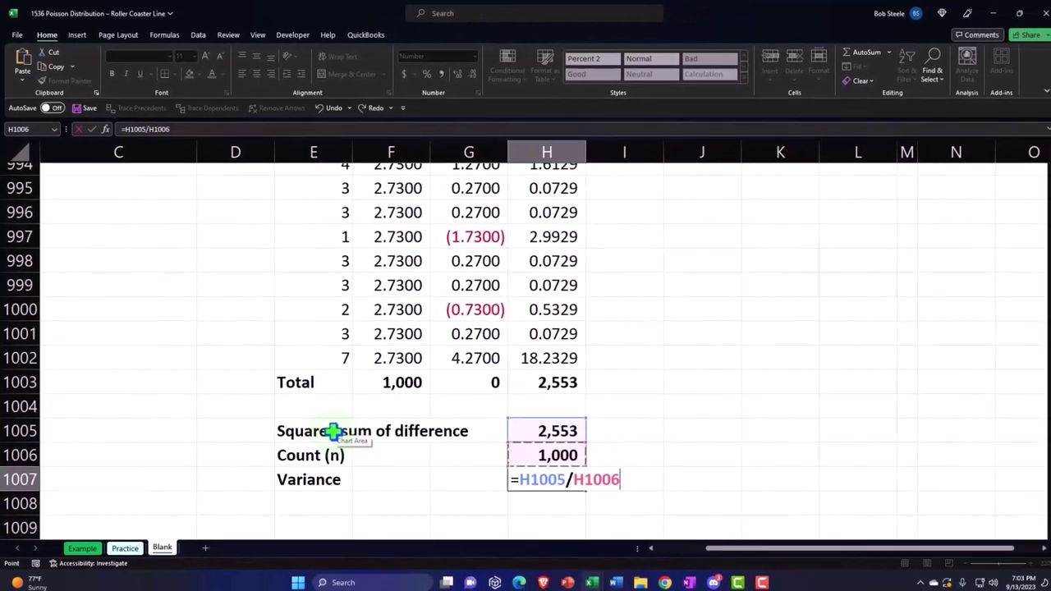
key("Return")
key("Up")
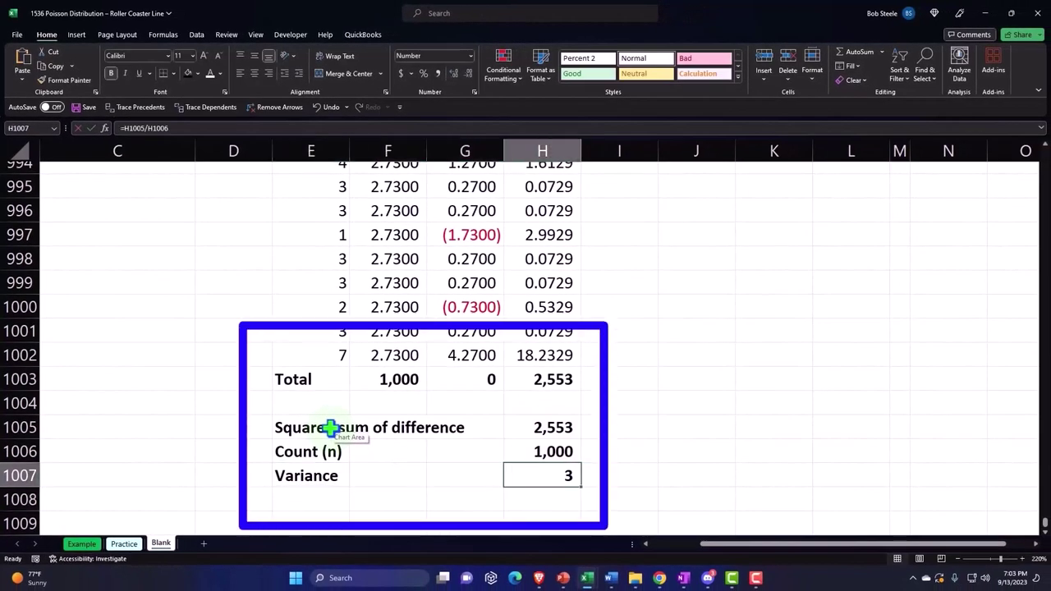
Show the variance to two decimals (2.55) and start typing 'Standard dev' in E1008
left_click(450, 74)
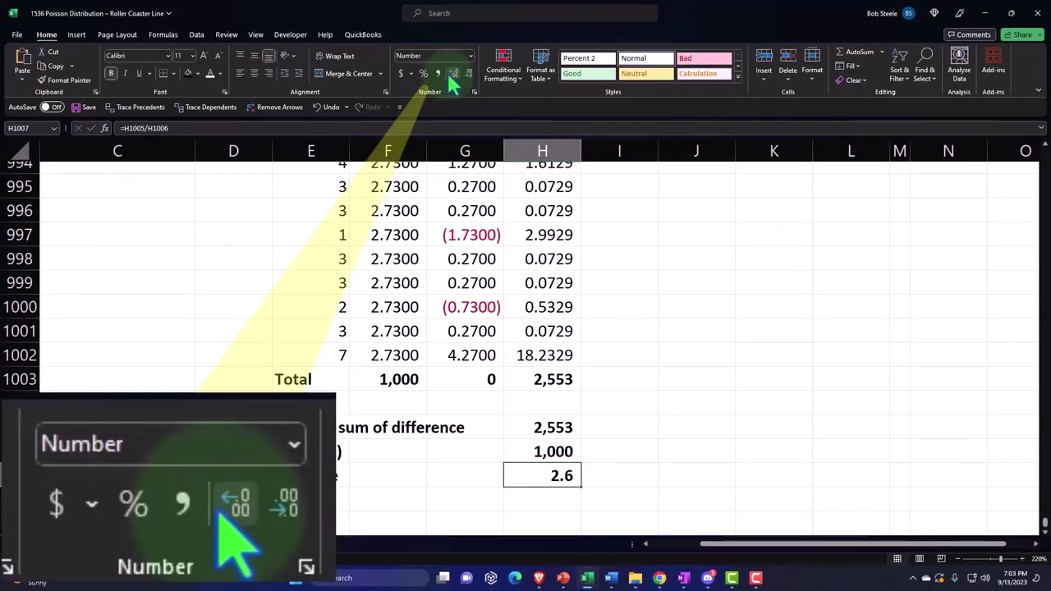
left_click(450, 73)
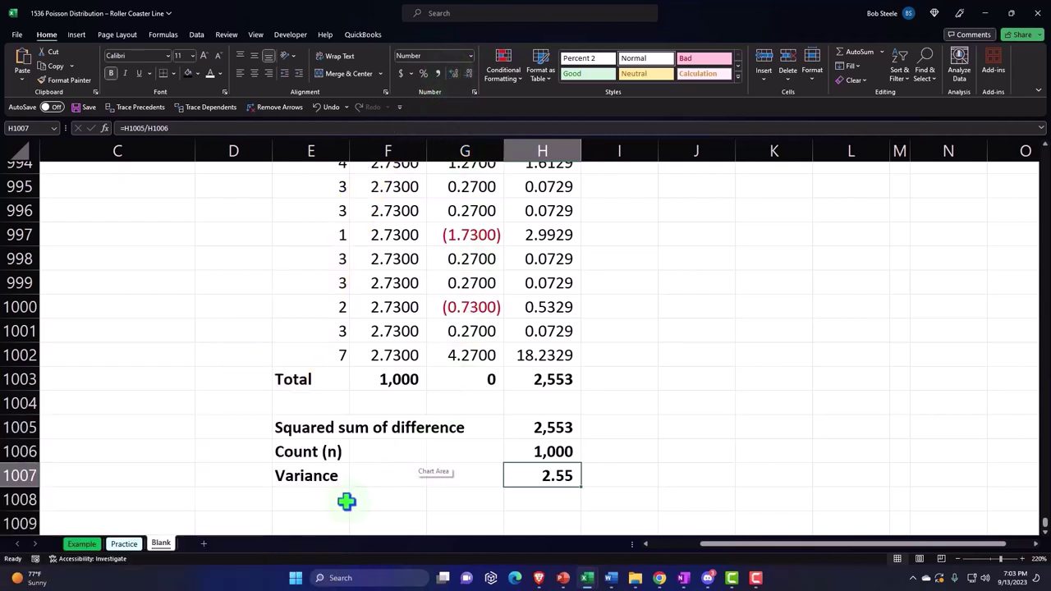
left_click(317, 500)
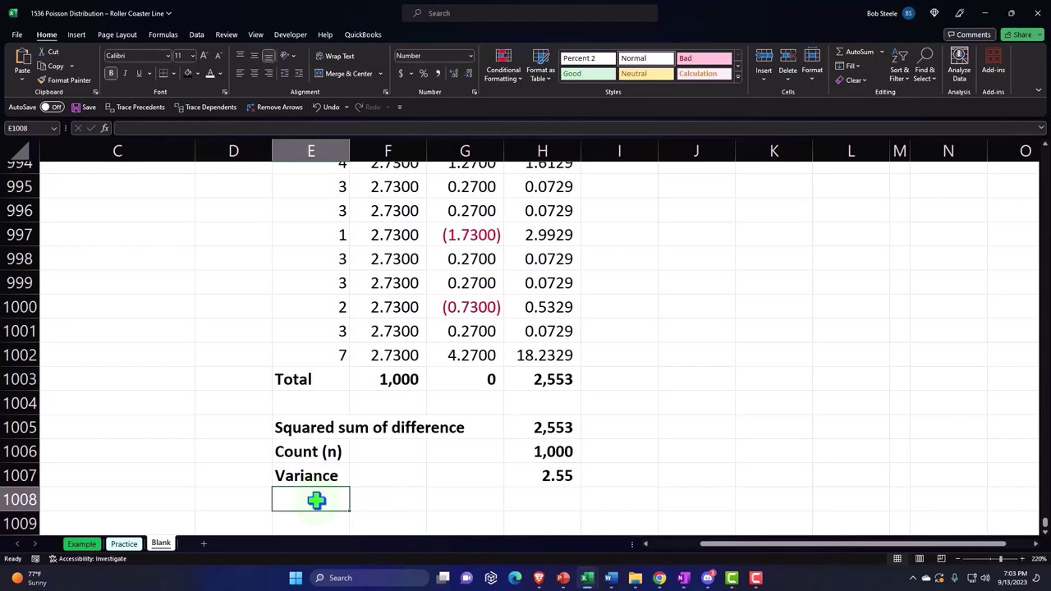
type("Standard")
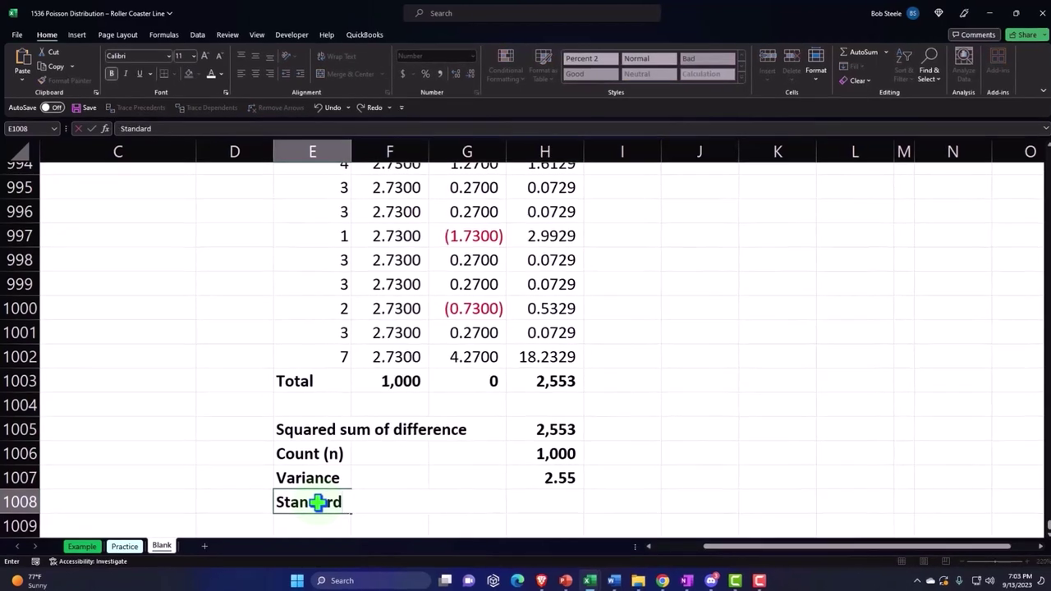